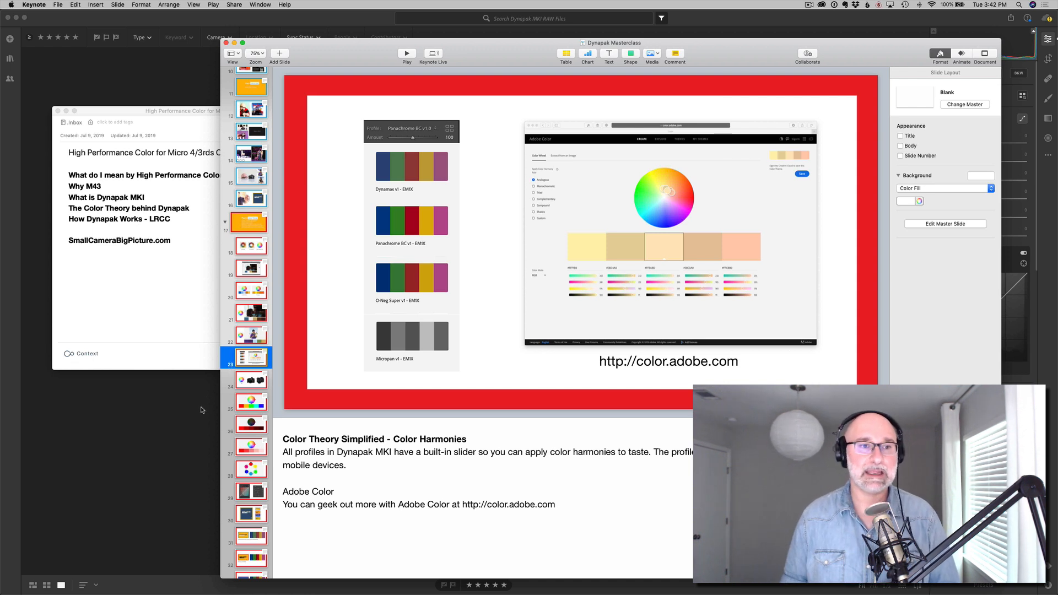
Step: Switch to Lightroom and open the motorcycle photo from the Dynapak MKI RAW Files album
{"action": "left_click", "coordinate": [159, 408]}
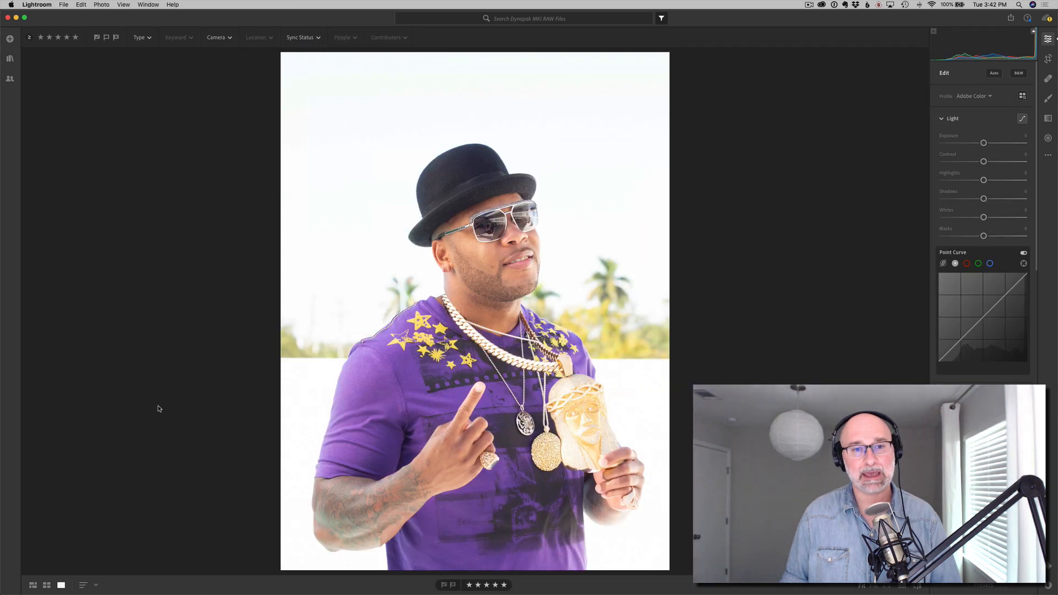
{"action": "key", "text": "g"}
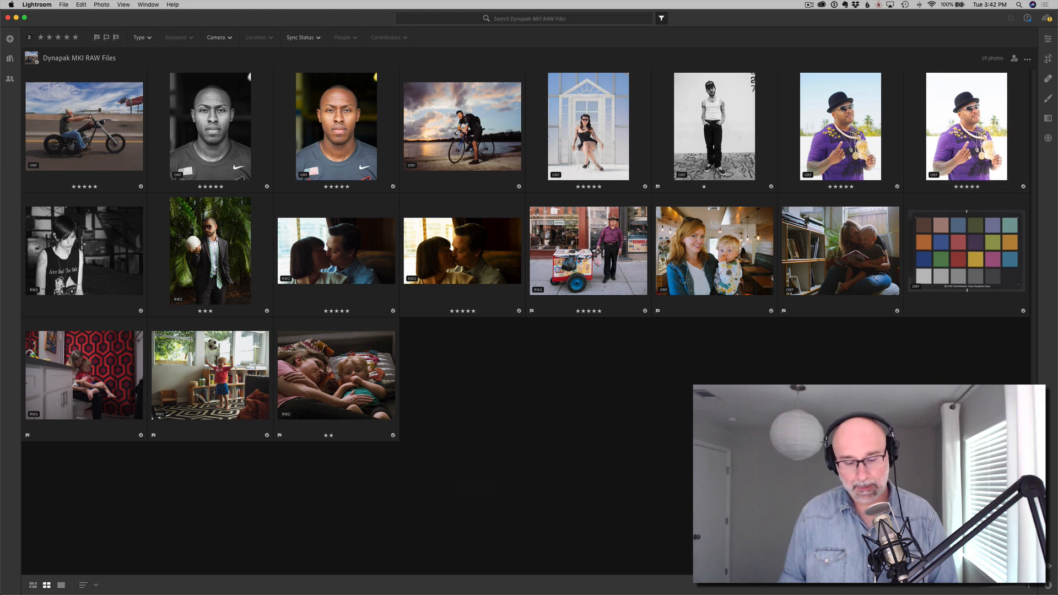
{"action": "double_click", "coordinate": [424, 283]}
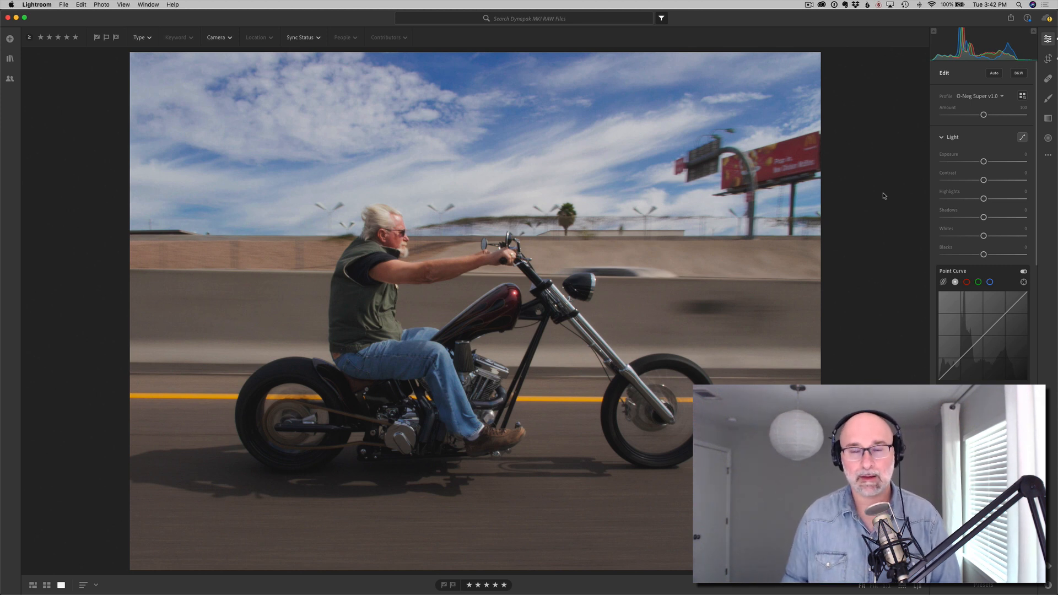
Step: View the Dynapak MKI profiles, try the O-Neg Super v1.0 profile at an Amount of 128, and undo that change
{"action": "left_click", "coordinate": [1023, 96]}
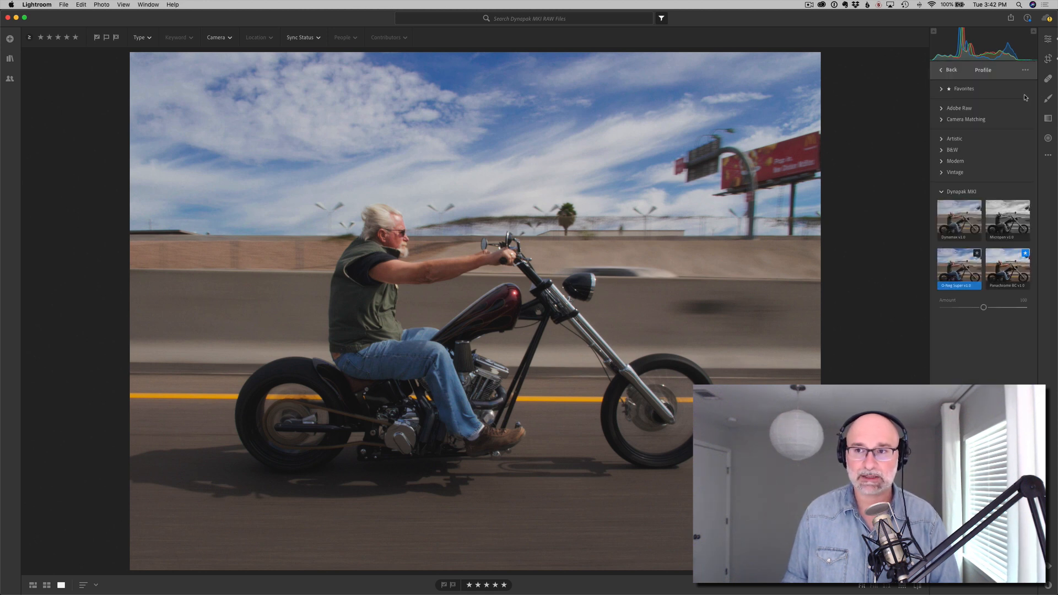
{"action": "left_click", "coordinate": [949, 70]}
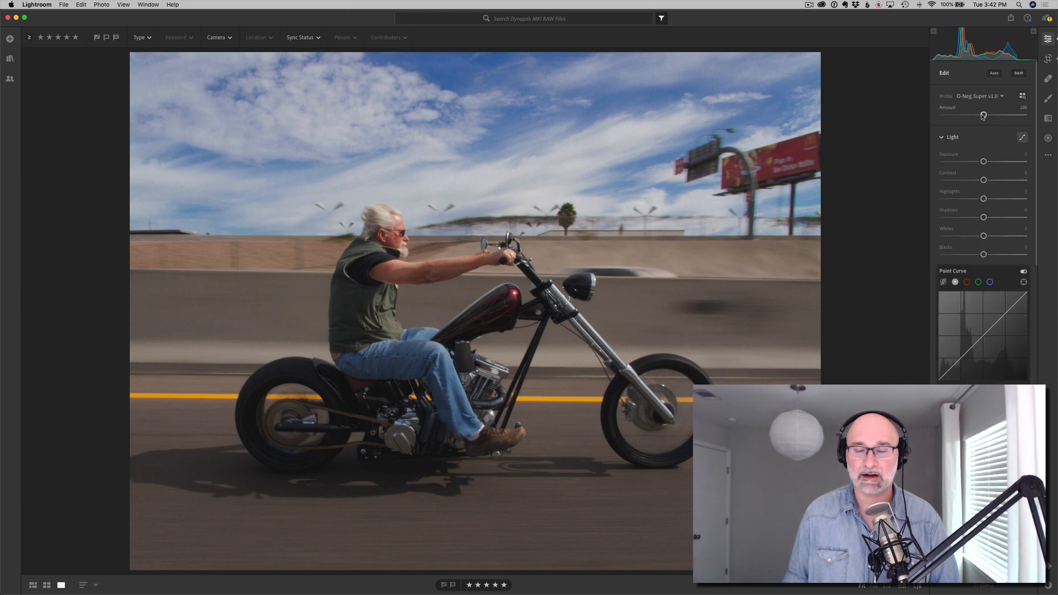
{"action": "mouse_move", "coordinate": [984, 116]}
{"action": "left_mouse_down"}
{"action": "mouse_move", "coordinate": [942, 116]}
{"action": "mouse_move", "coordinate": [1017, 116]}
{"action": "mouse_move", "coordinate": [995, 115]}
{"action": "left_mouse_up"}
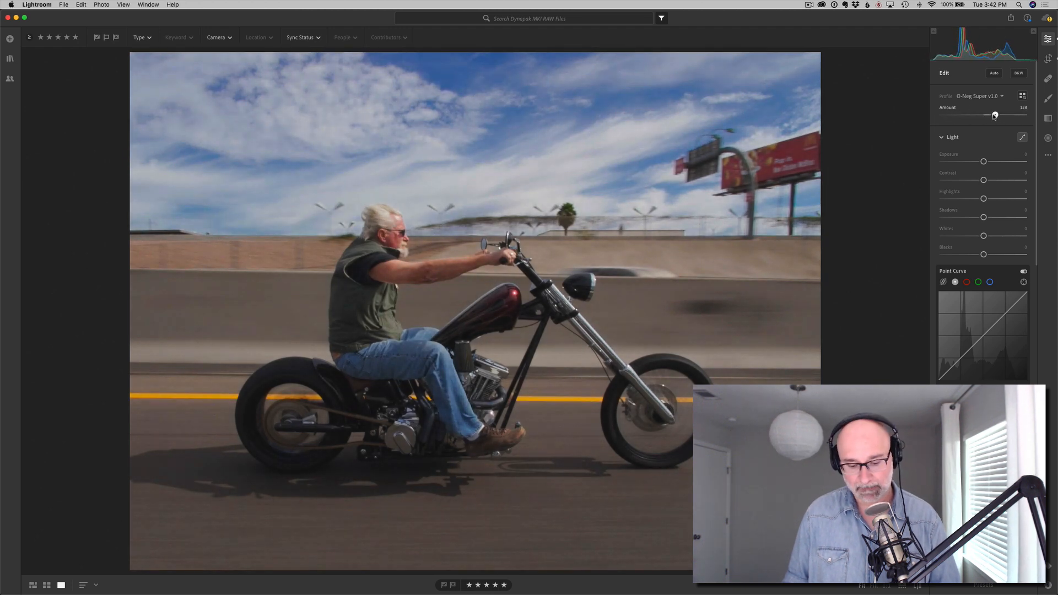
{"action": "double_click", "coordinate": [994, 116]}
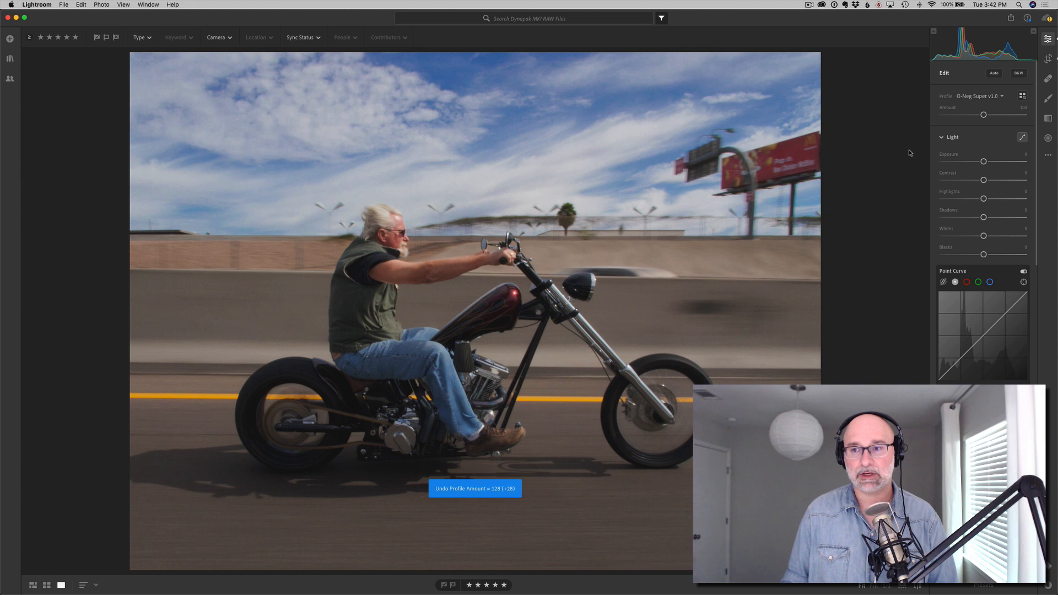
Step: Preview the O-Neg Super presets on the motorcycle photo and apply O-Neg Super v1.0 - Complementary
{"action": "scroll", "coordinate": [983, 198], "scroll_direction": "down", "scroll_amount": 10}
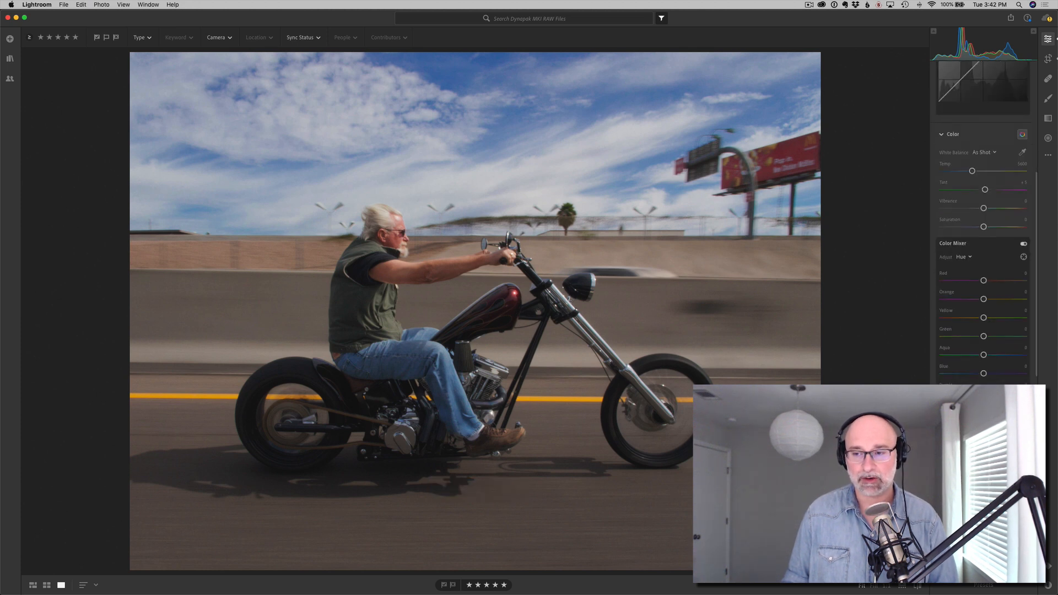
{"action": "left_click", "coordinate": [996, 588]}
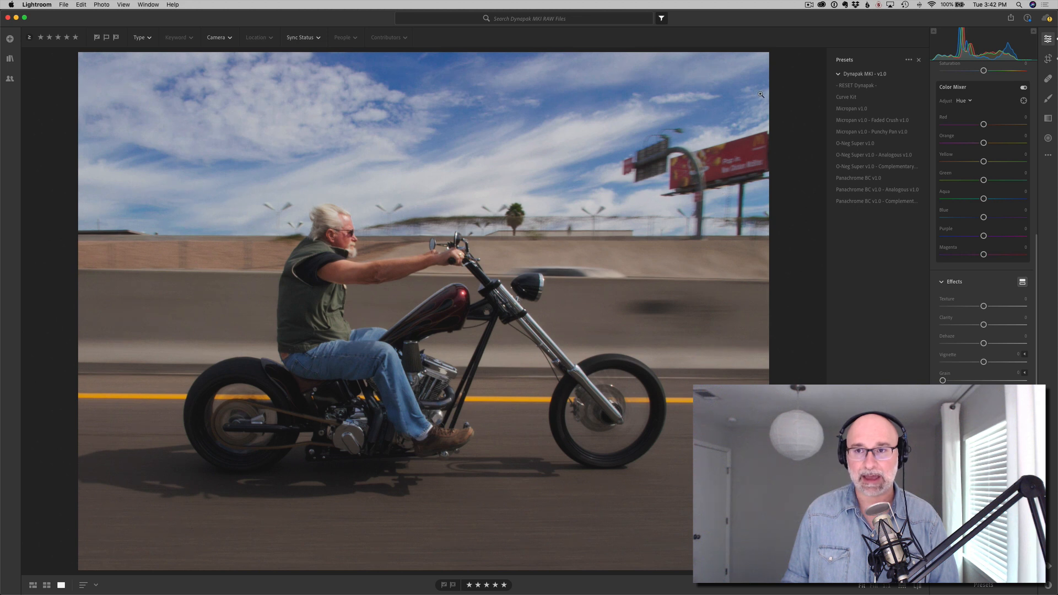
{"action": "scroll", "coordinate": [934, 287], "scroll_direction": "up", "scroll_amount": 10}
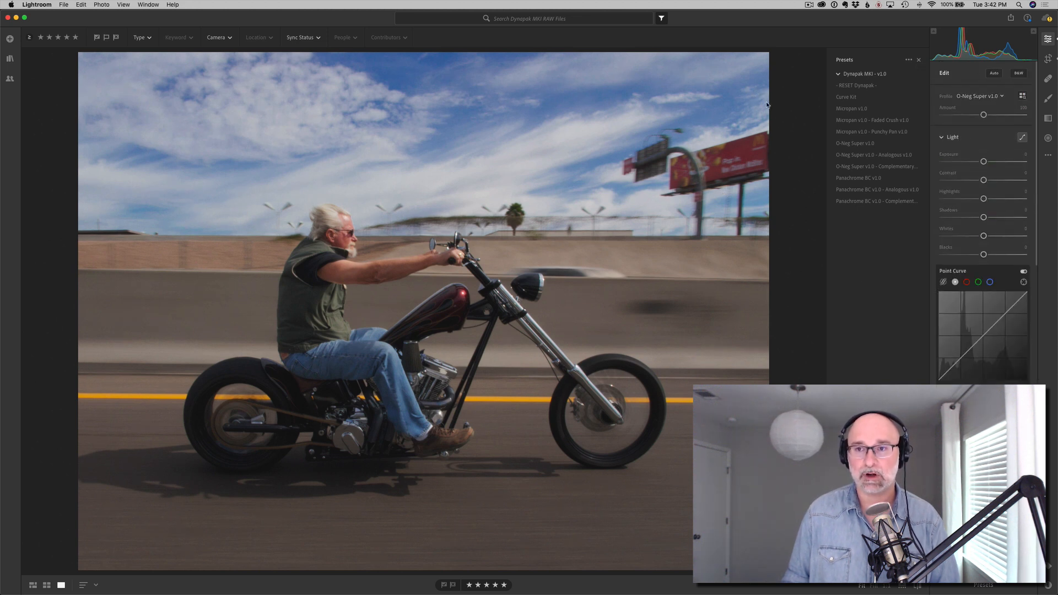
{"action": "left_click", "coordinate": [855, 143]}
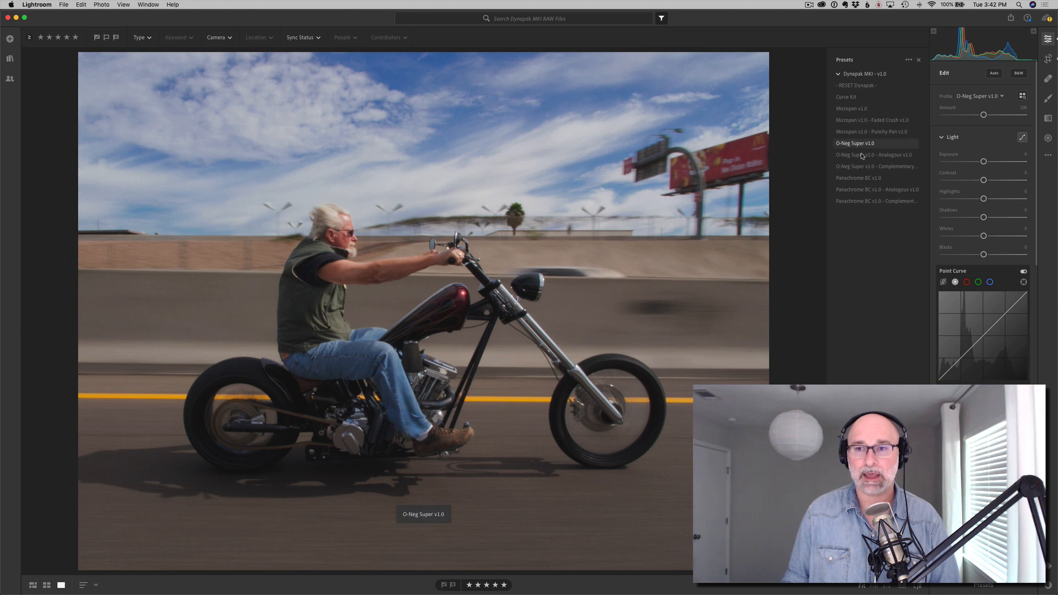
{"action": "left_click", "coordinate": [862, 156]}
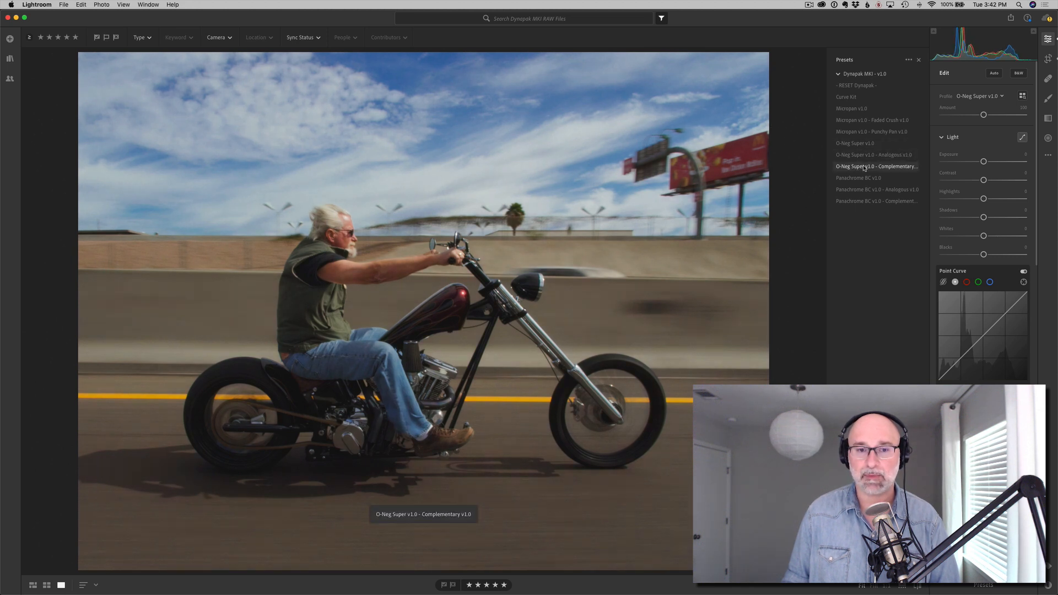
{"action": "left_click", "coordinate": [863, 165]}
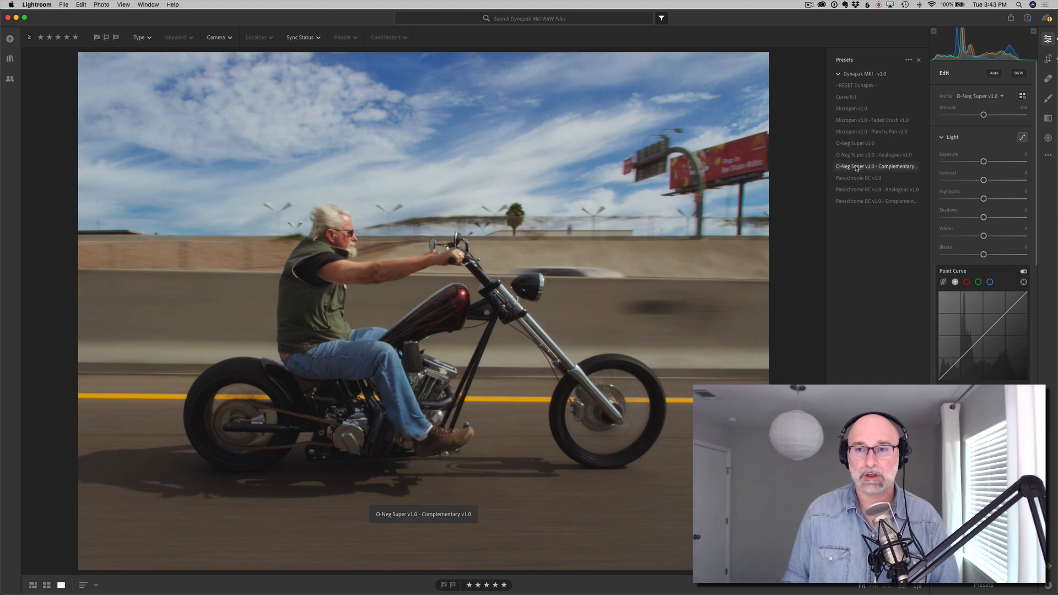
{"action": "left_click", "coordinate": [857, 167]}
{"action": "key", "text": "backslash"}
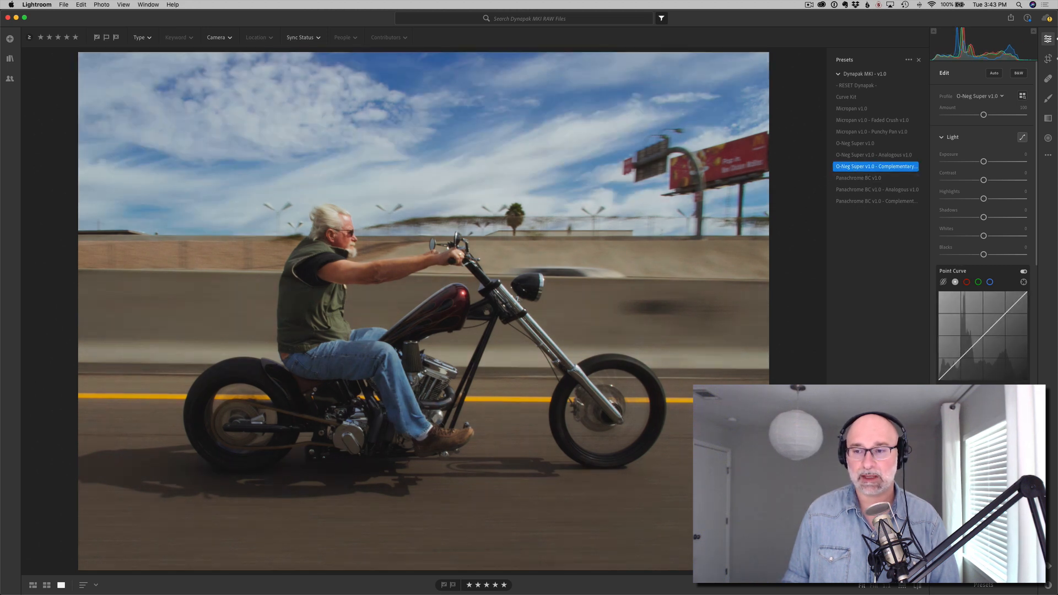
Step: Examine the red, green and blue point curves for the adjustments made by the complementary preset
{"action": "scroll", "coordinate": [987, 248], "scroll_direction": "down", "scroll_amount": 3}
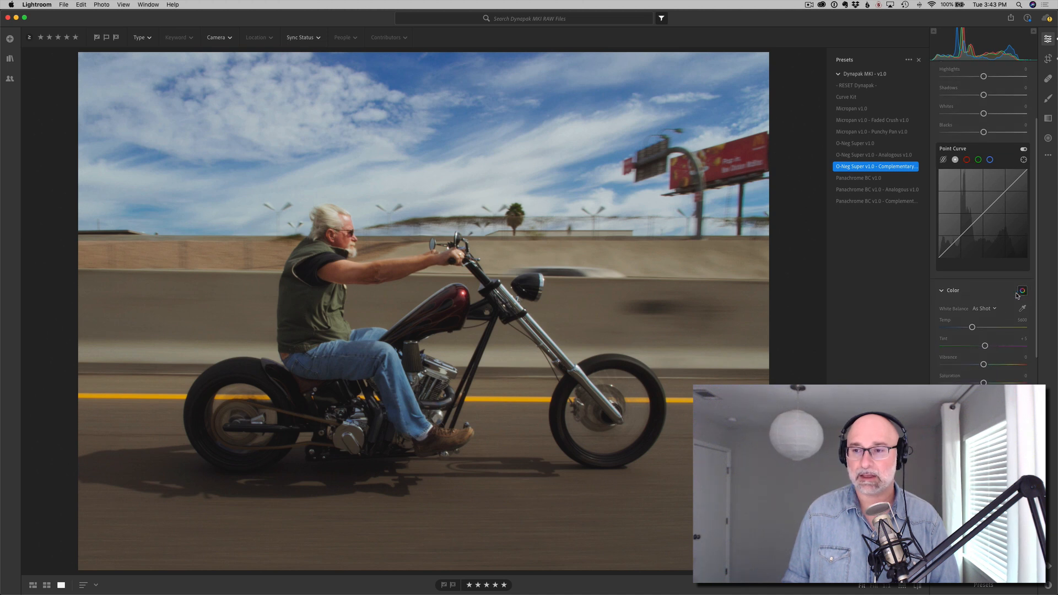
{"action": "scroll", "coordinate": [1008, 311], "scroll_direction": "down", "scroll_amount": 6}
{"action": "scroll", "coordinate": [1007, 313], "scroll_direction": "up", "scroll_amount": 7}
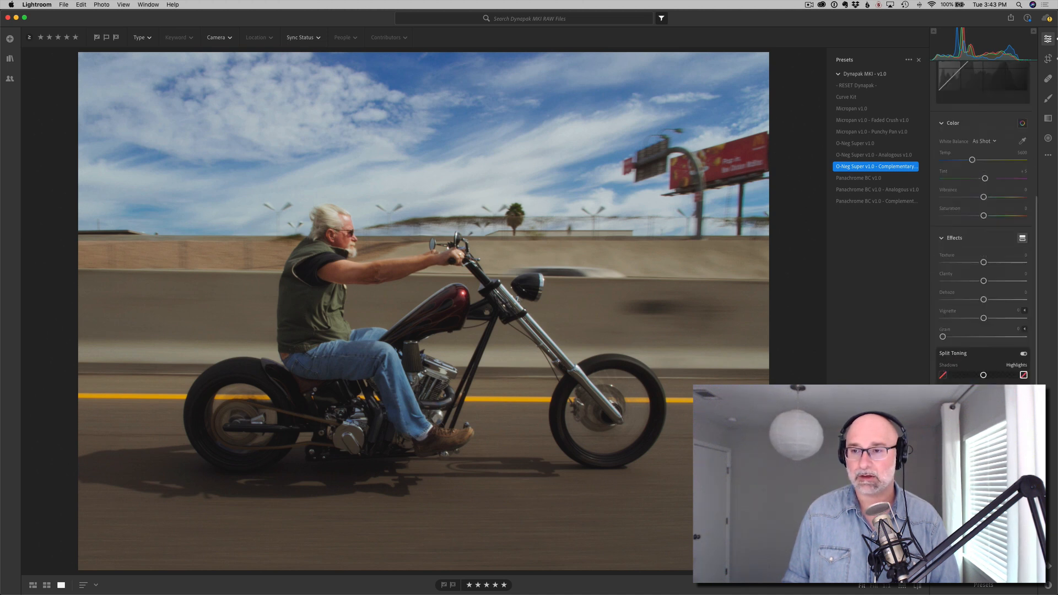
{"action": "left_click", "coordinate": [967, 252]}
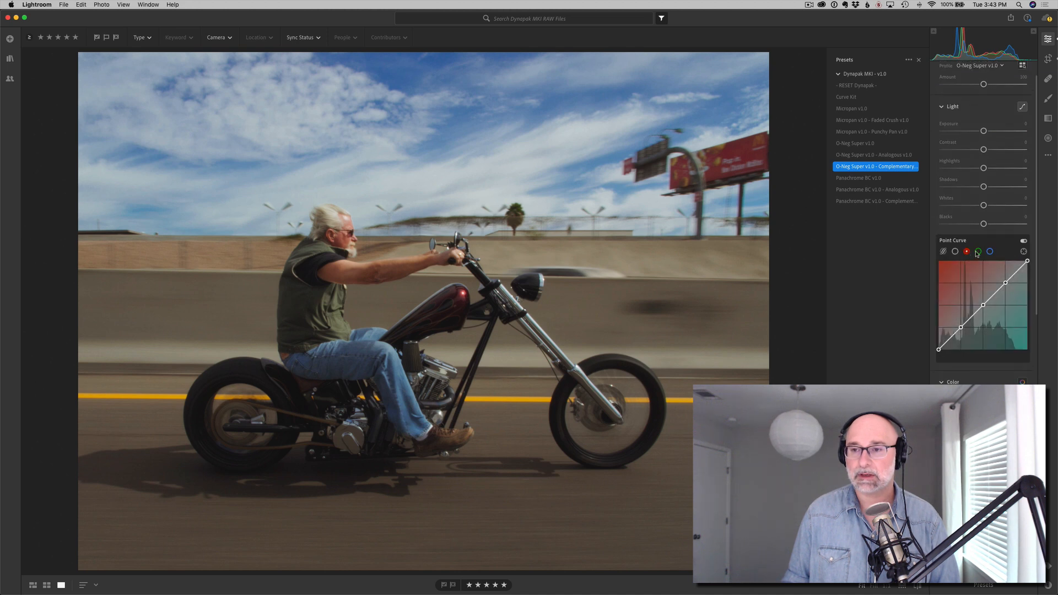
{"action": "left_click", "coordinate": [979, 252]}
{"action": "left_click", "coordinate": [991, 252]}
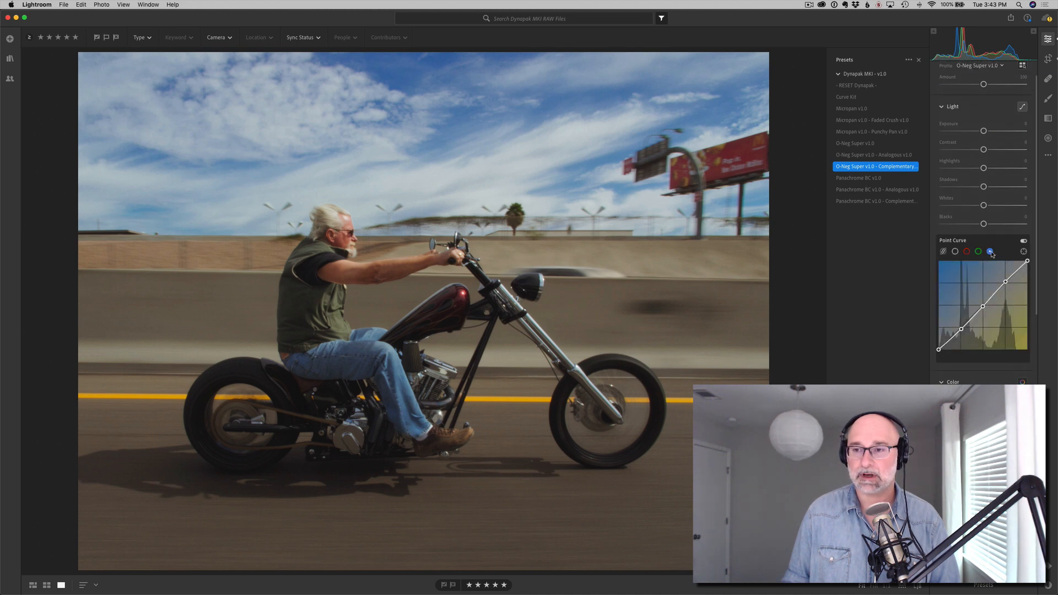
{"action": "left_click", "coordinate": [980, 252]}
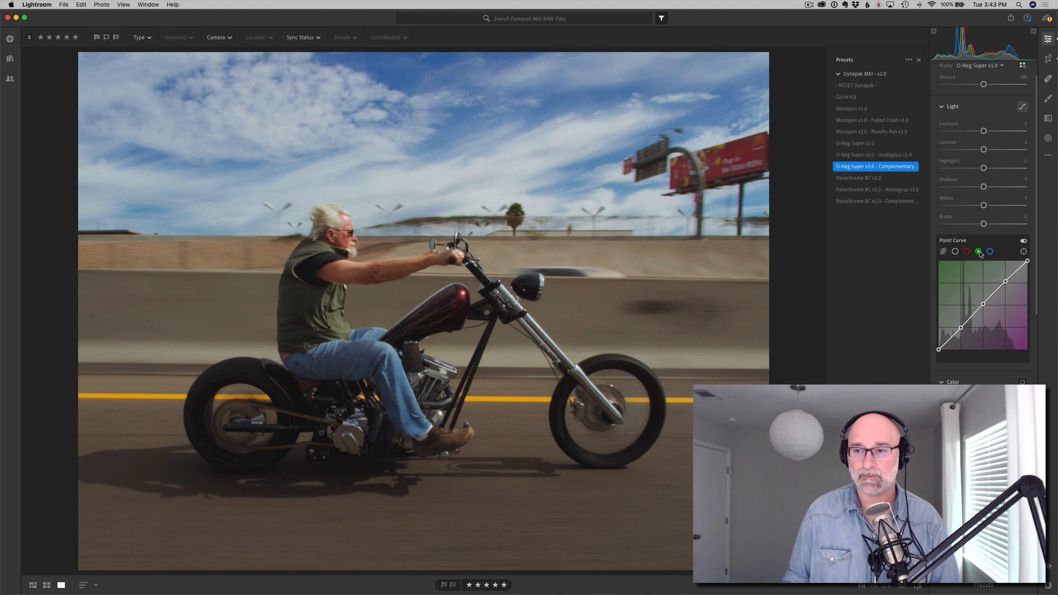
{"action": "left_click", "coordinate": [990, 252]}
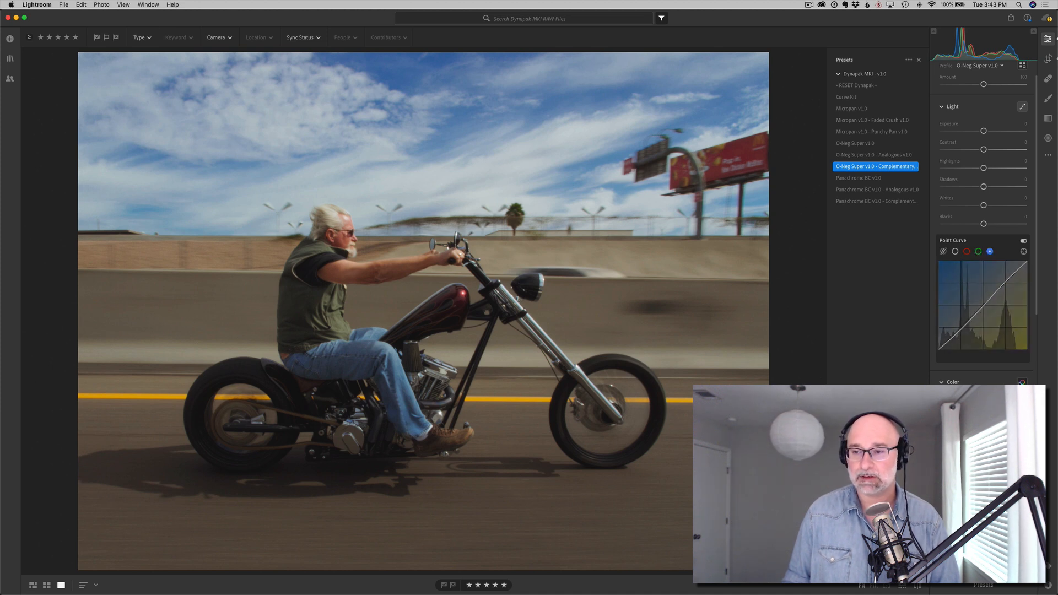
Step: Switch the Color Mixer adjustment to Saturation and check its sliders against the point curve
{"action": "scroll", "coordinate": [983, 248], "scroll_direction": "down", "scroll_amount": 5}
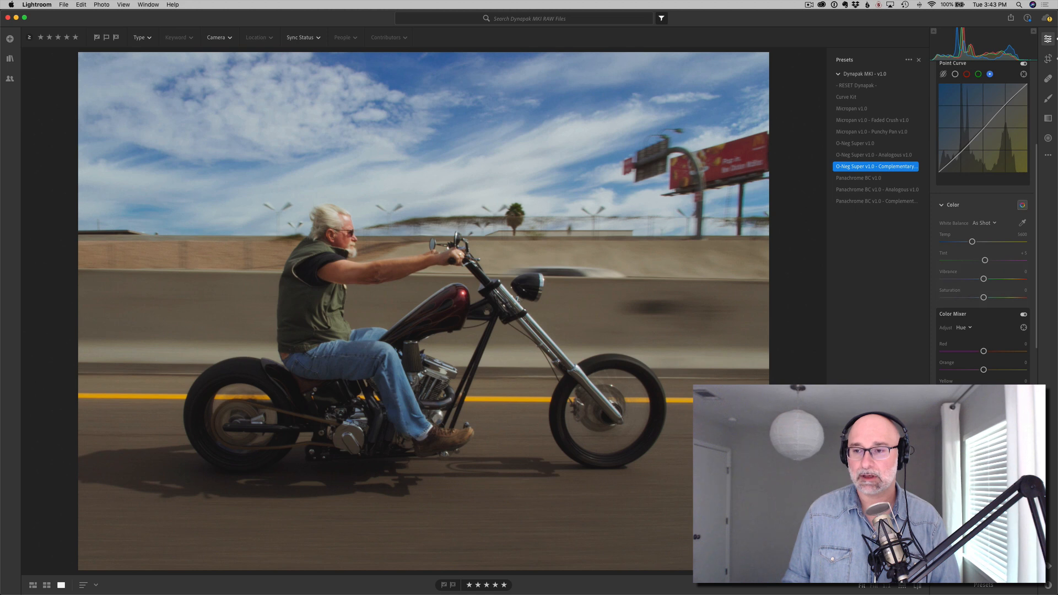
{"action": "left_click", "coordinate": [970, 328]}
{"action": "left_click", "coordinate": [971, 365]}
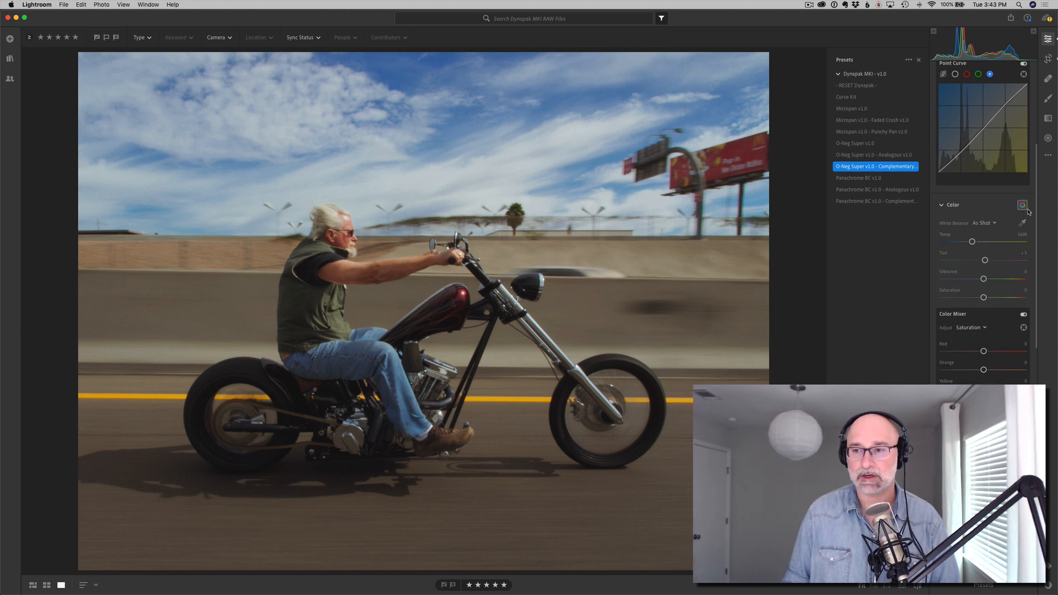
{"action": "mouse_move", "coordinate": [979, 112]}
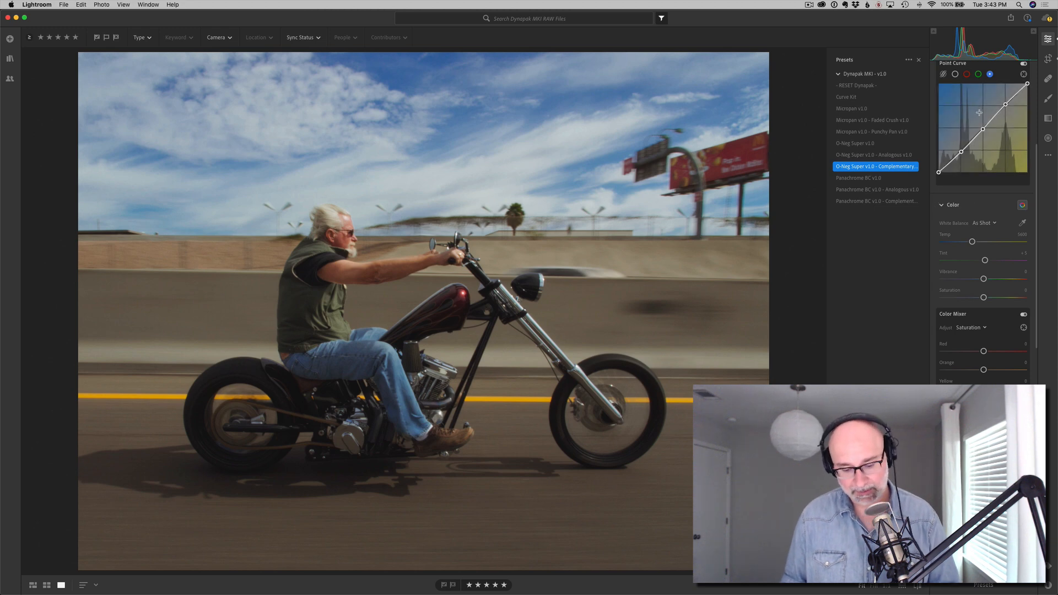
Step: Undo the O-Neg Super v1.0 - Complementary preset on the motorcycle photo and return to the photo grid
{"action": "key", "text": "super+z"}
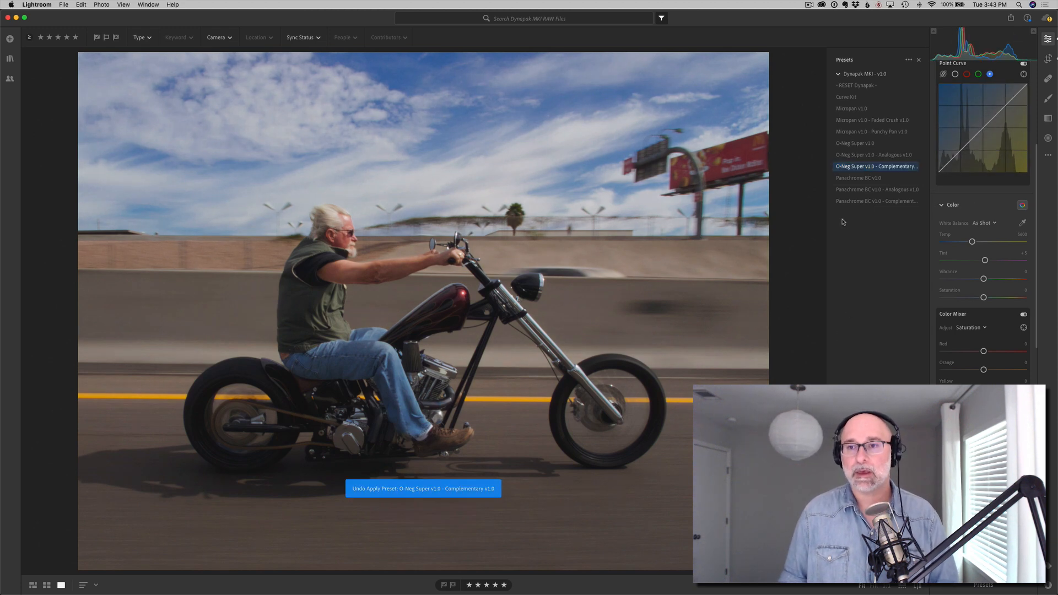
{"action": "key", "text": "super+shift+z"}
{"action": "key", "text": "Right"}
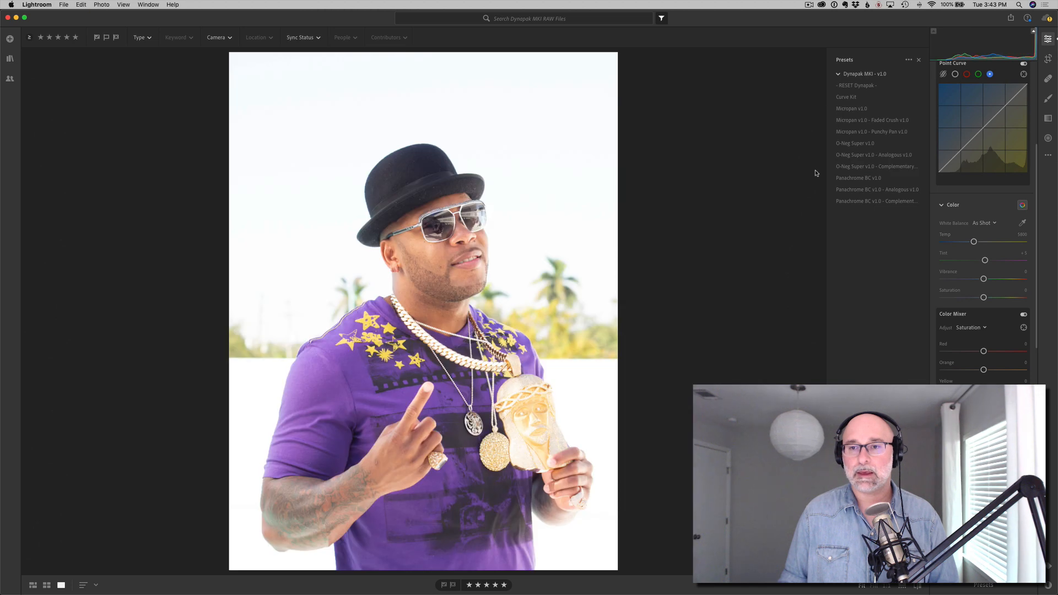
{"action": "key", "text": "g"}
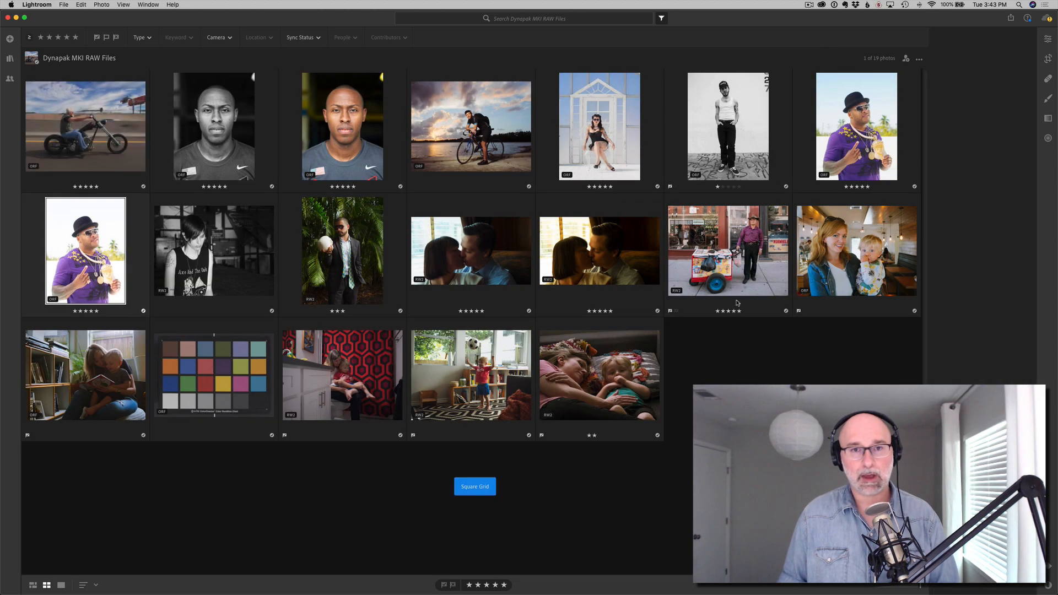
Step: Open the color portrait of the man in the grey Nike T-shirt and switch it to black and white
{"action": "double_click", "coordinate": [329, 131]}
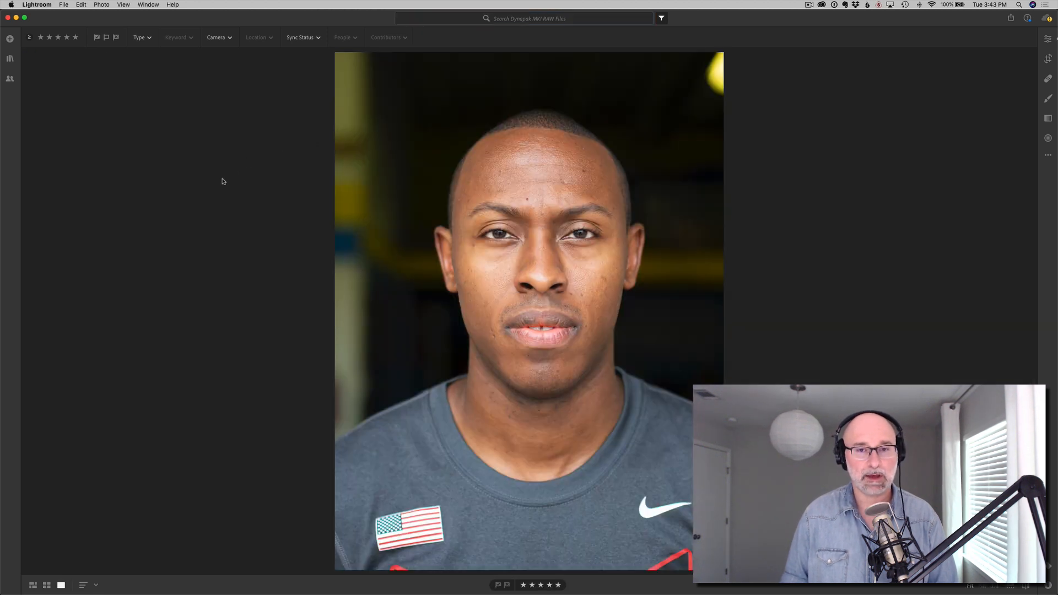
{"action": "key", "text": "v"}
{"action": "key", "text": "v"}
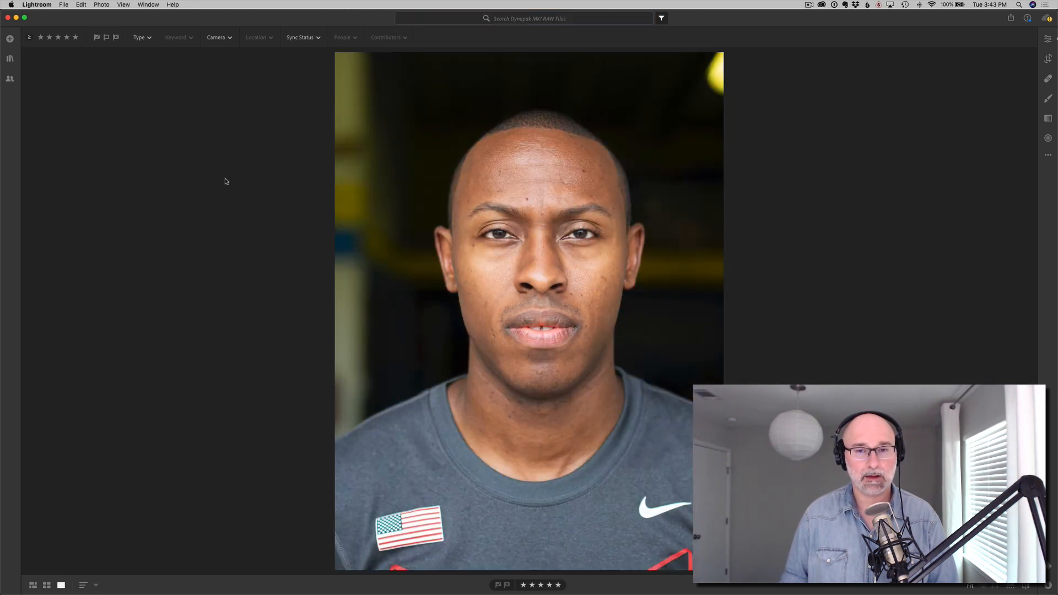
{"action": "key", "text": "v"}
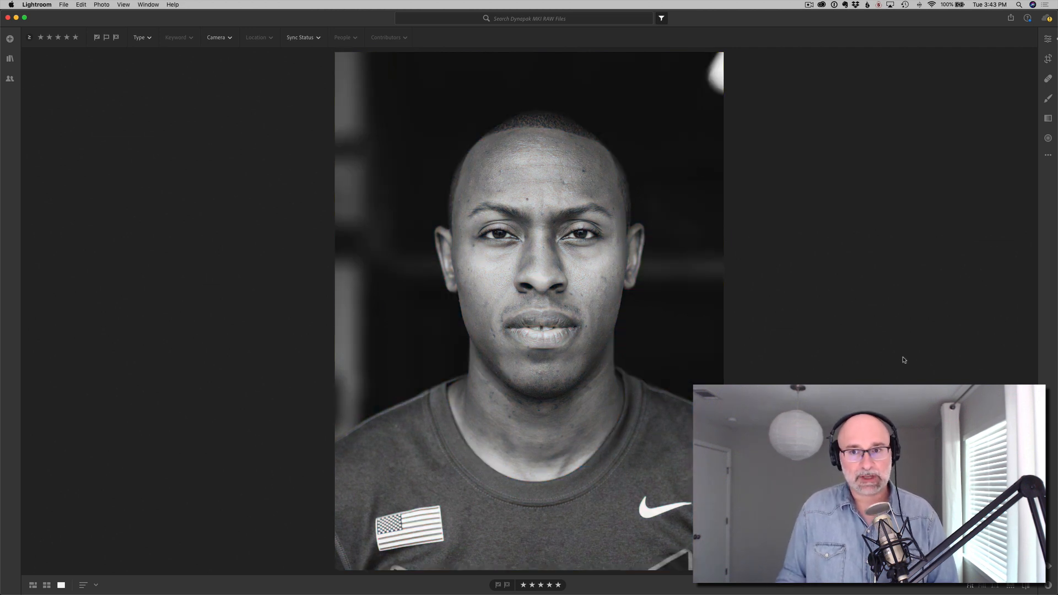
Step: Show the edit settings of the black-and-white portrait and inspect the face up close before returning to the full image
{"action": "key", "text": "e"}
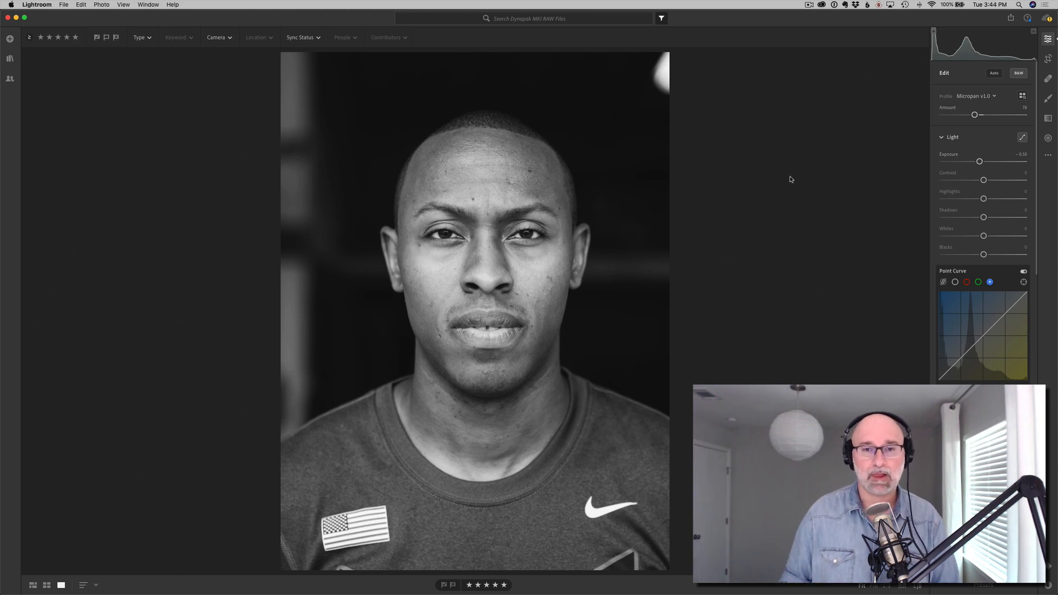
{"action": "left_click", "coordinate": [503, 240]}
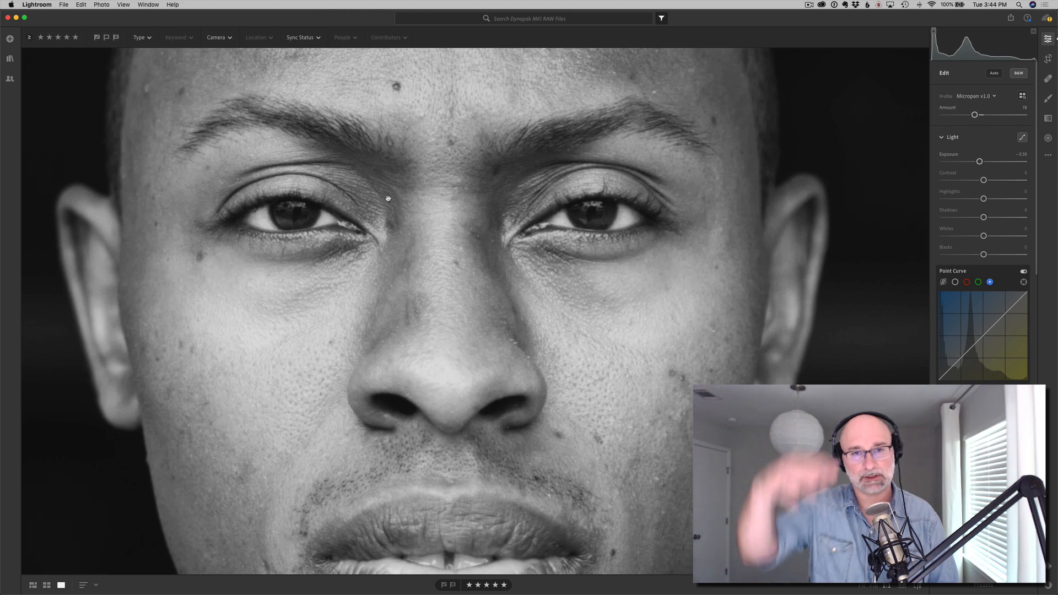
{"action": "left_click", "coordinate": [631, 245]}
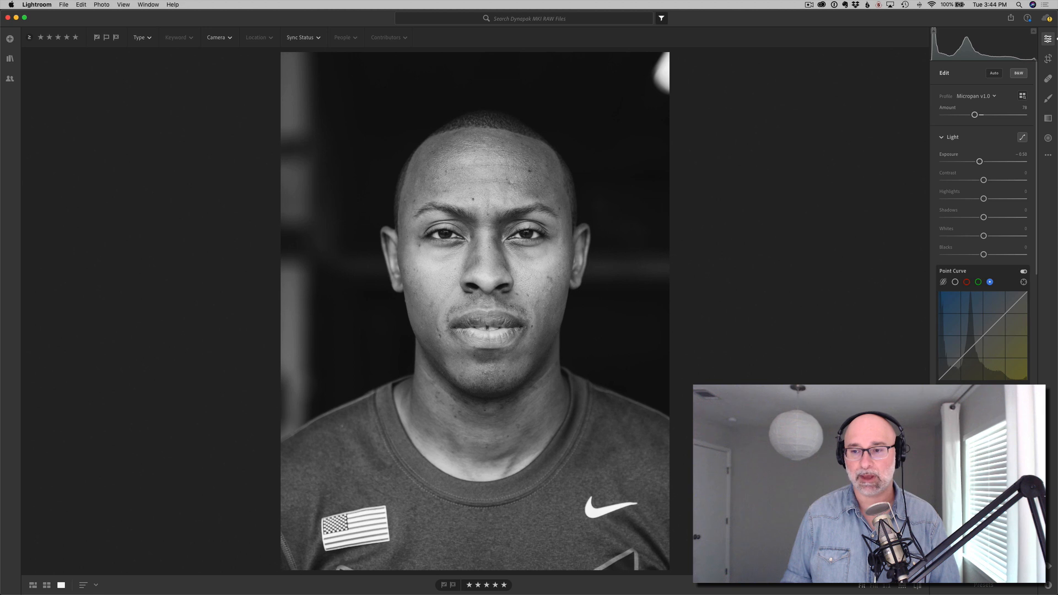
Step: Switch the portrait back to color and return to the photo grid
{"action": "scroll", "coordinate": [983, 220], "scroll_direction": "down", "scroll_amount": 6}
{"action": "key", "text": "v"}
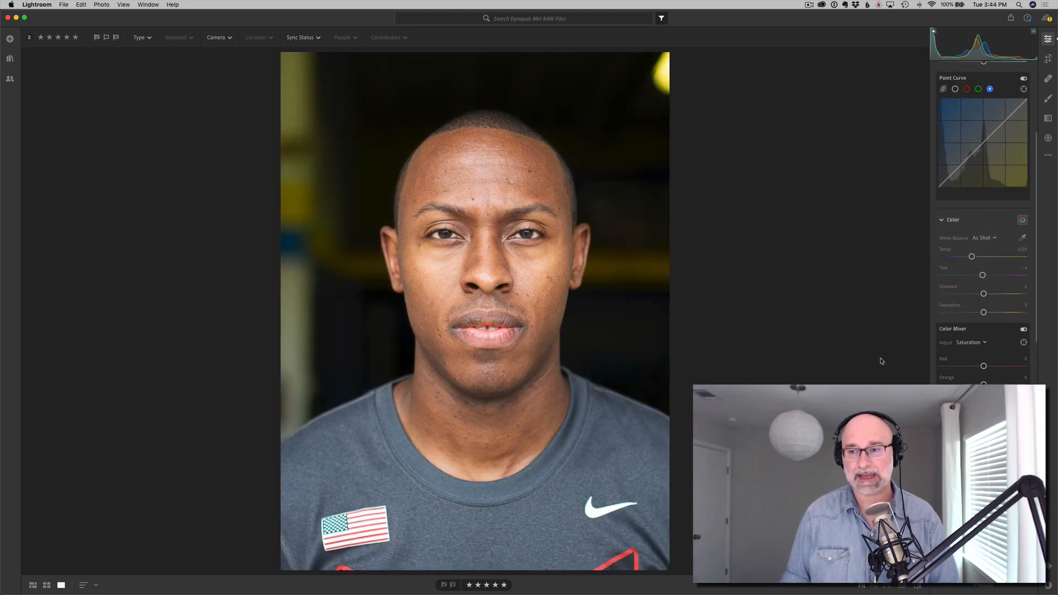
{"action": "key", "text": "Right"}
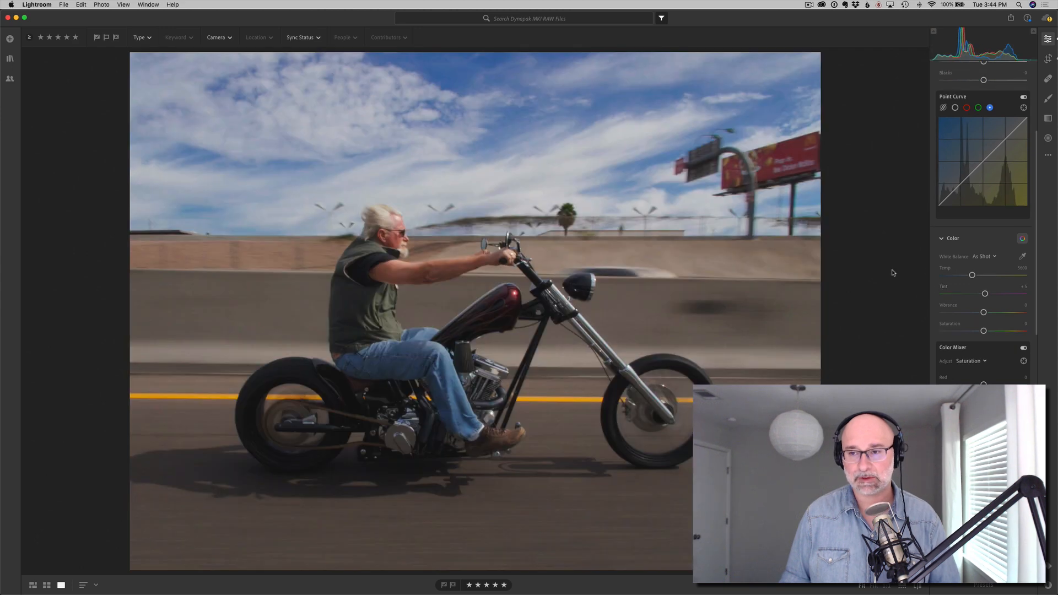
{"action": "key", "text": "g"}
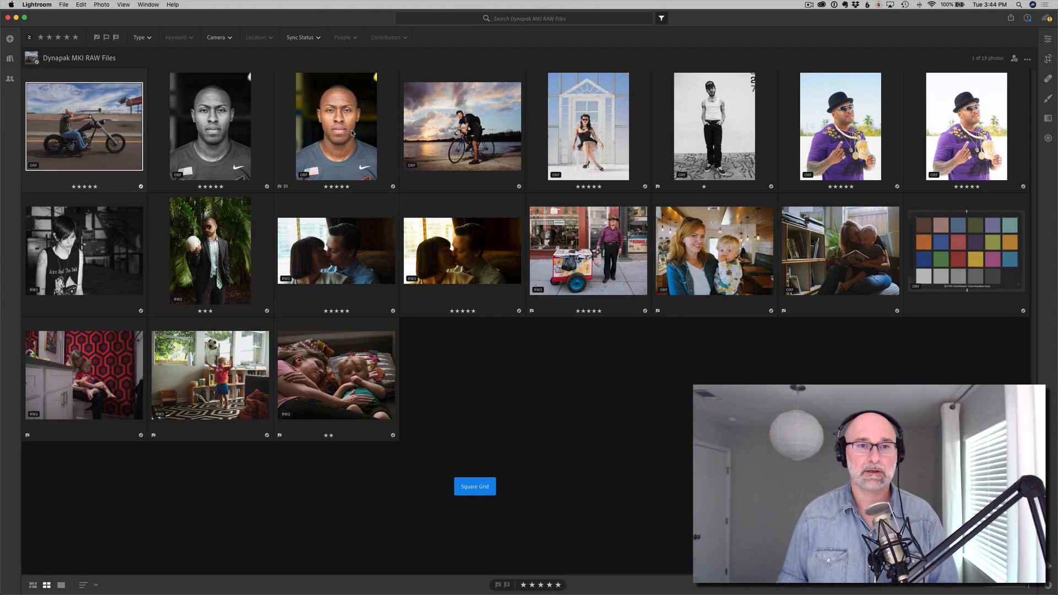
Step: Open the color portrait of the man in the Nike T-shirt, compare the Micropan v1.0 presets and apply Micropan v1.0 - Faded Crush v1.0
{"action": "double_click", "coordinate": [353, 133]}
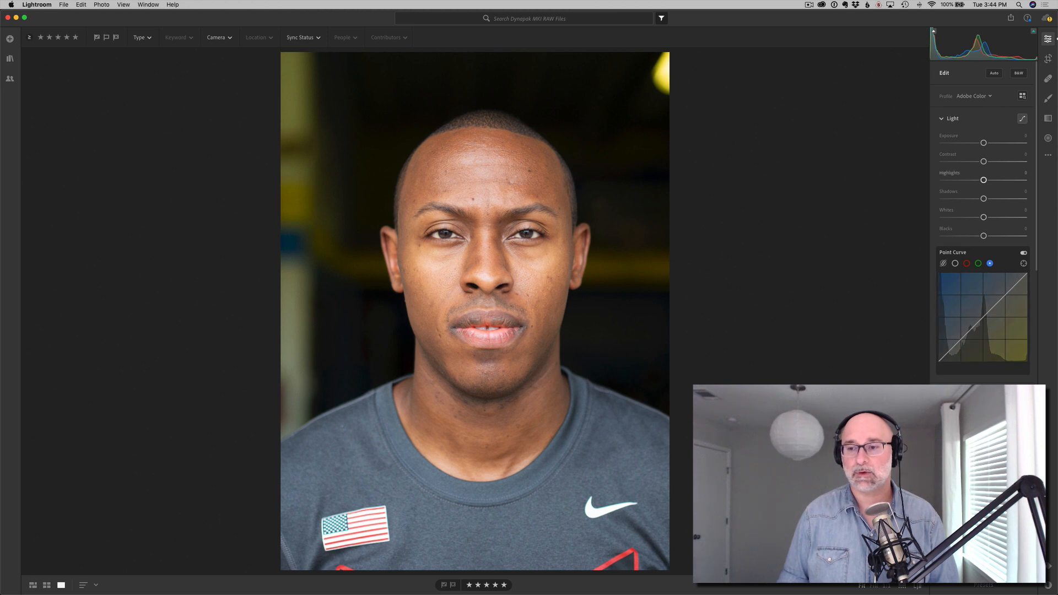
{"action": "left_click", "coordinate": [984, 585]}
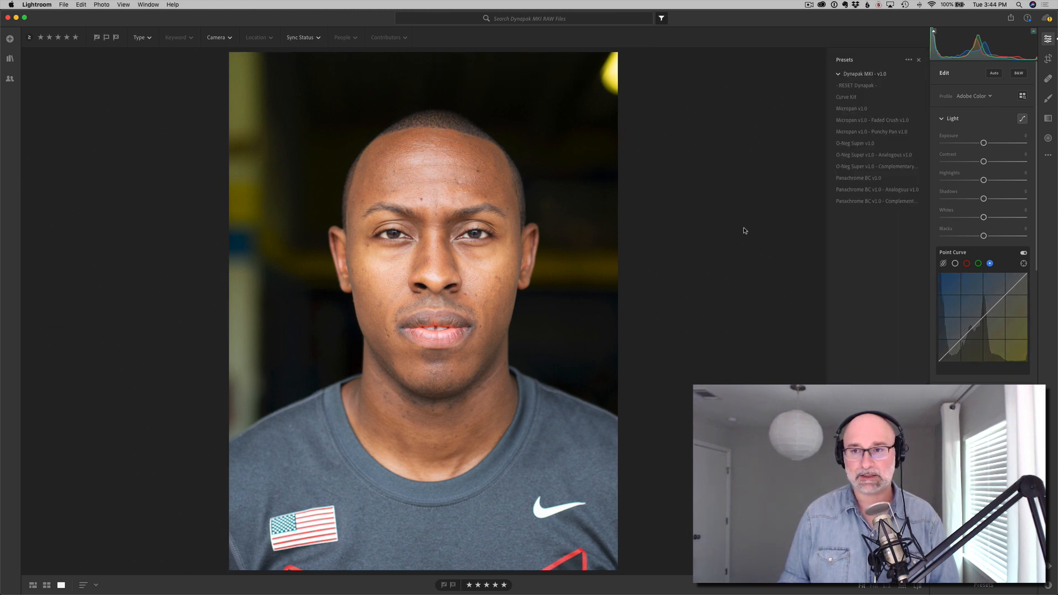
{"action": "left_click", "coordinate": [863, 109]}
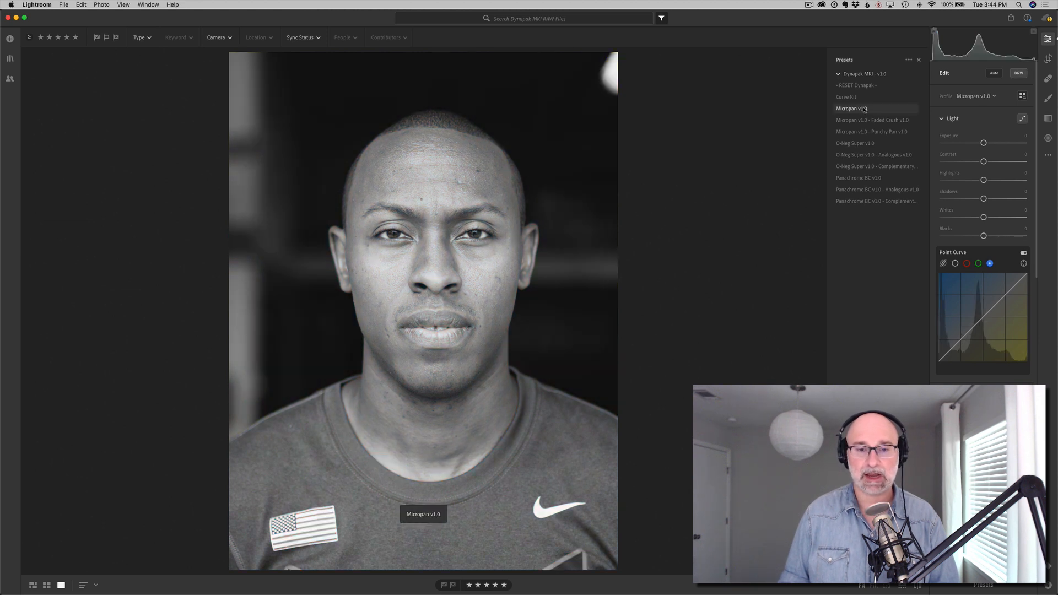
{"action": "left_click", "coordinate": [865, 121]}
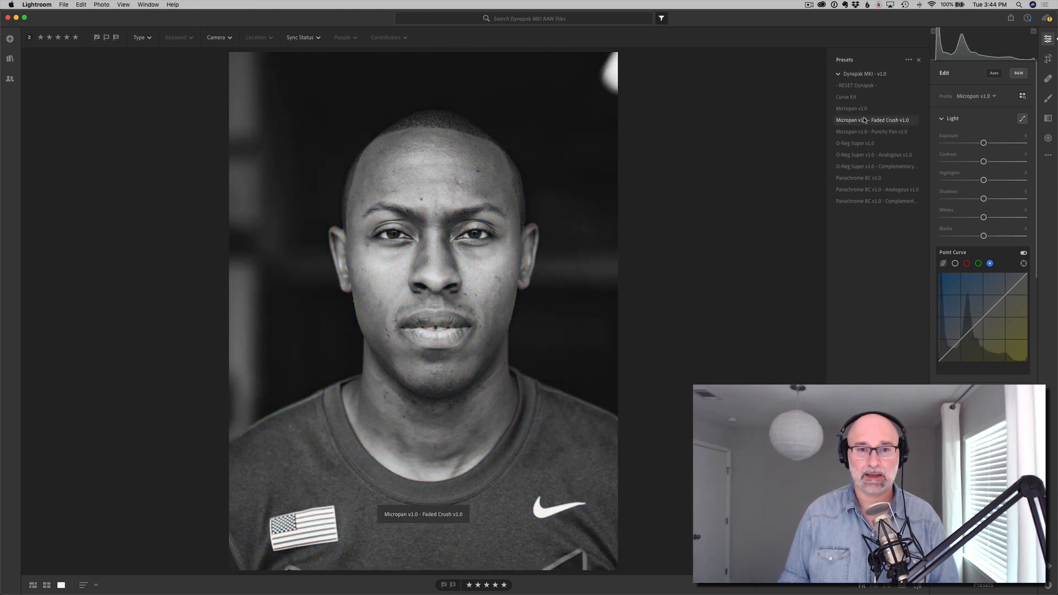
{"action": "left_click", "coordinate": [864, 131]}
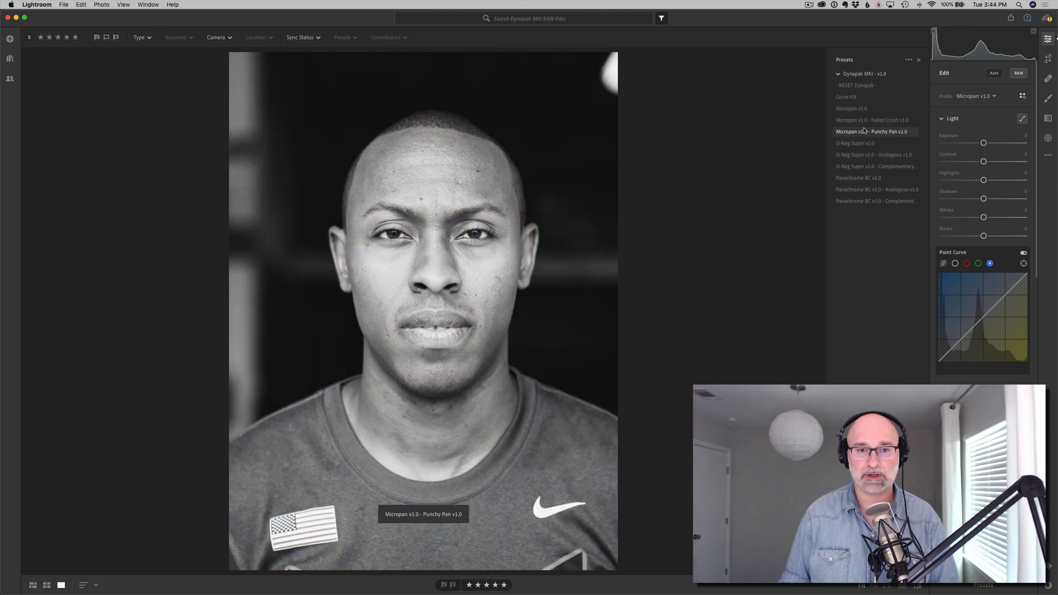
{"action": "left_click", "coordinate": [882, 125]}
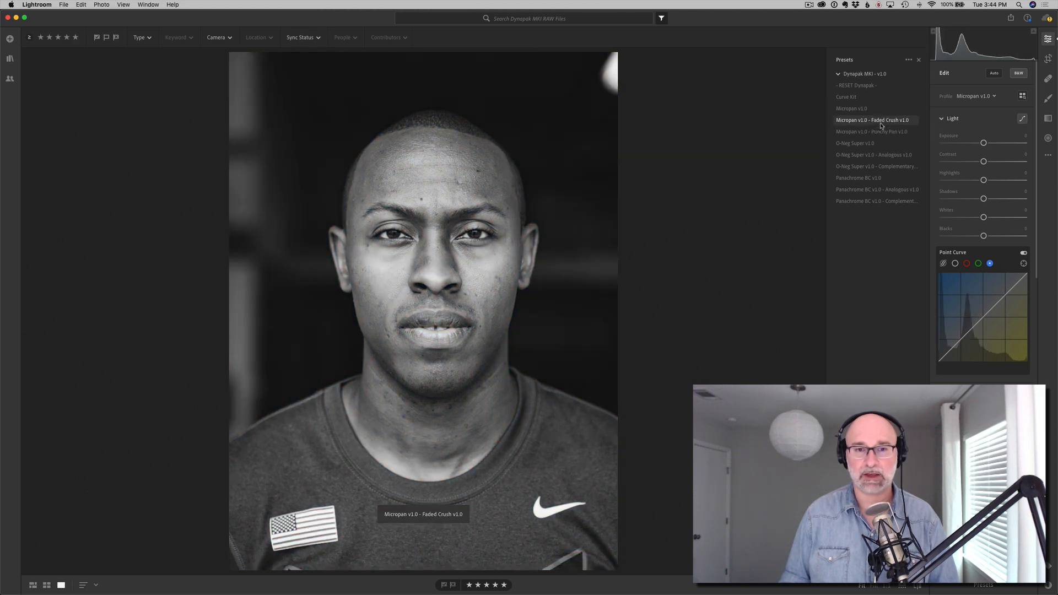
{"action": "left_click", "coordinate": [879, 133]}
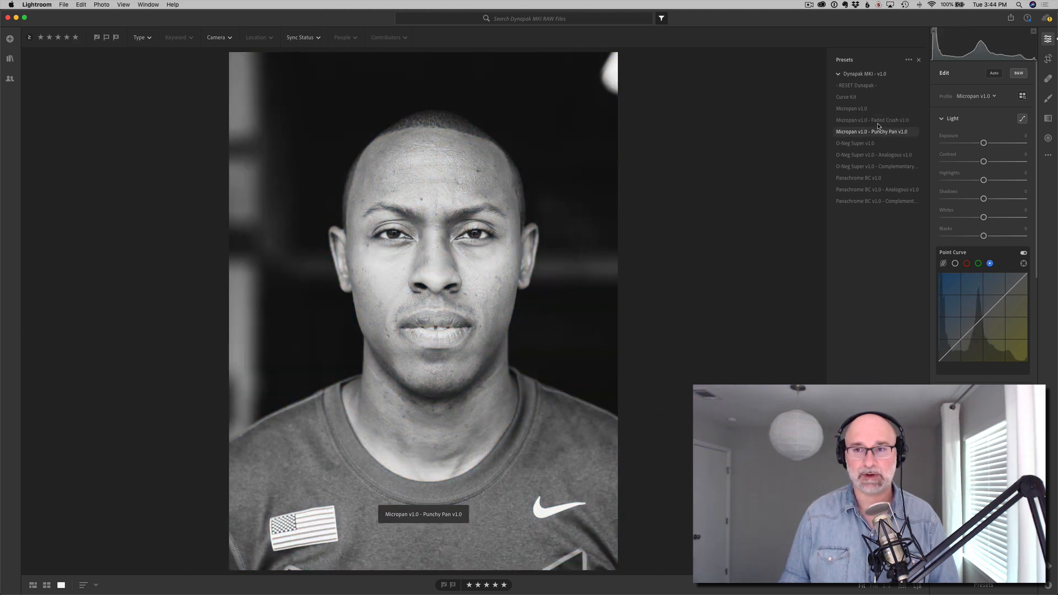
{"action": "left_click", "coordinate": [877, 125]}
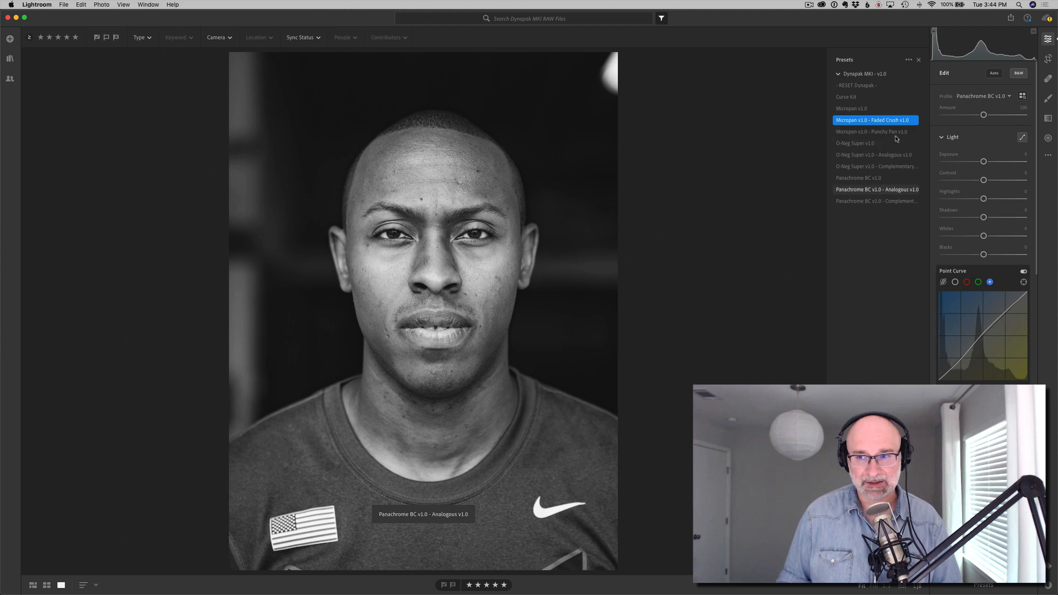
Step: Show the portrait's main point curve and toggle the curve off and back on to compare its effect
{"action": "left_click", "coordinate": [954, 283]}
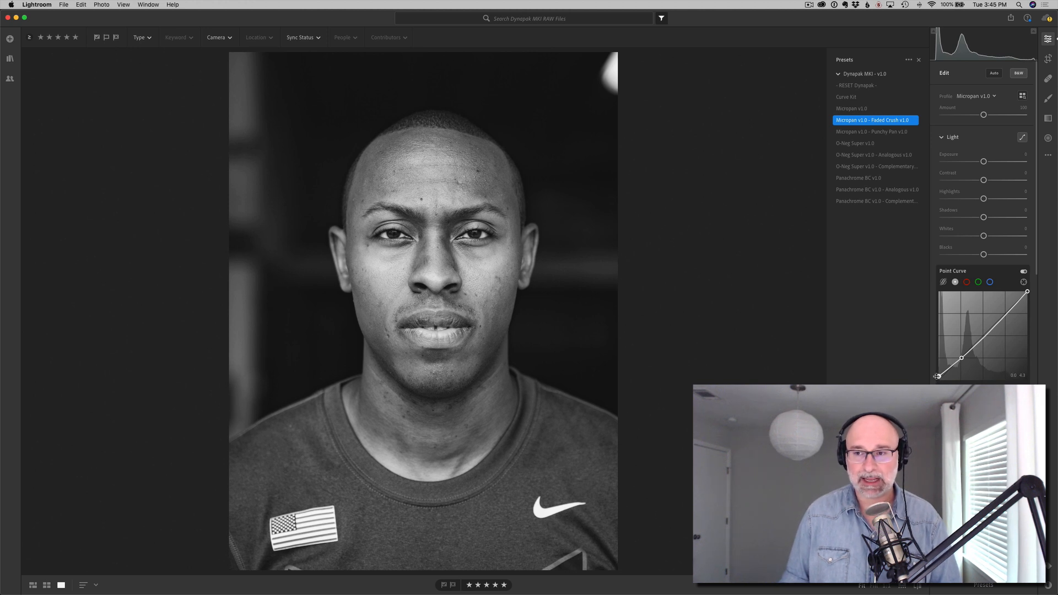
{"action": "left_click", "coordinate": [1024, 272]}
{"action": "left_click", "coordinate": [1024, 272]}
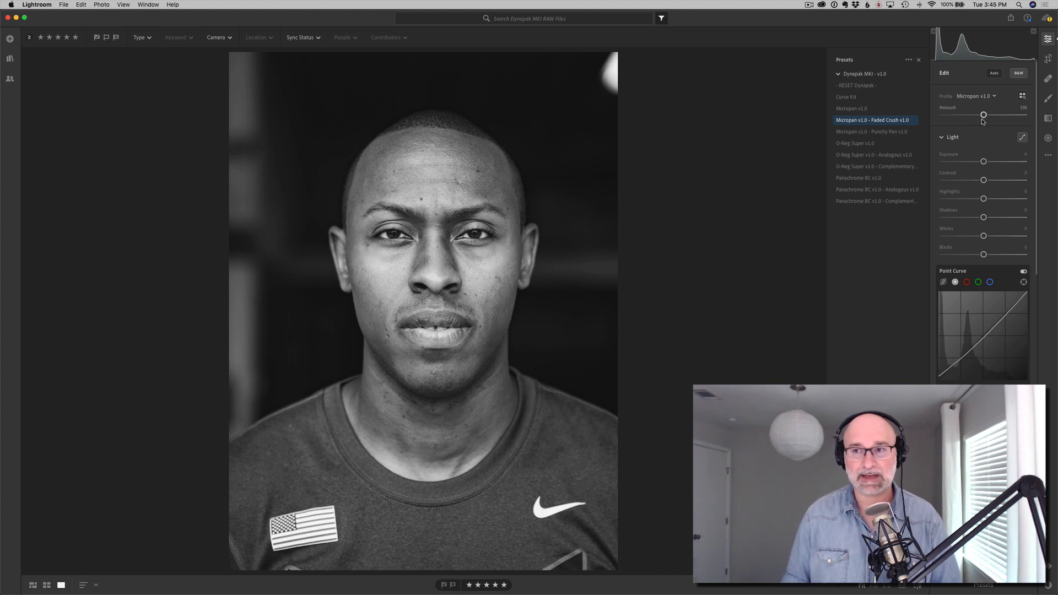
Step: Close the presets and test the Micropan v1.0 profile amount near its minimum before raising it to about 155
{"action": "left_click", "coordinate": [918, 59]}
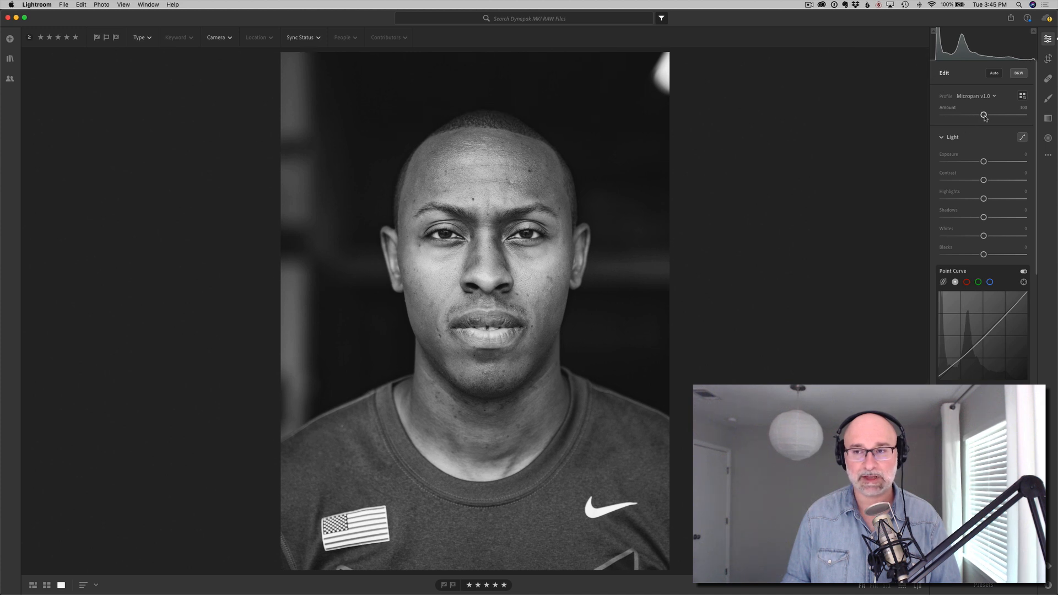
{"action": "left_click_drag", "start_coordinate": [984, 116], "coordinate": [935, 116]}
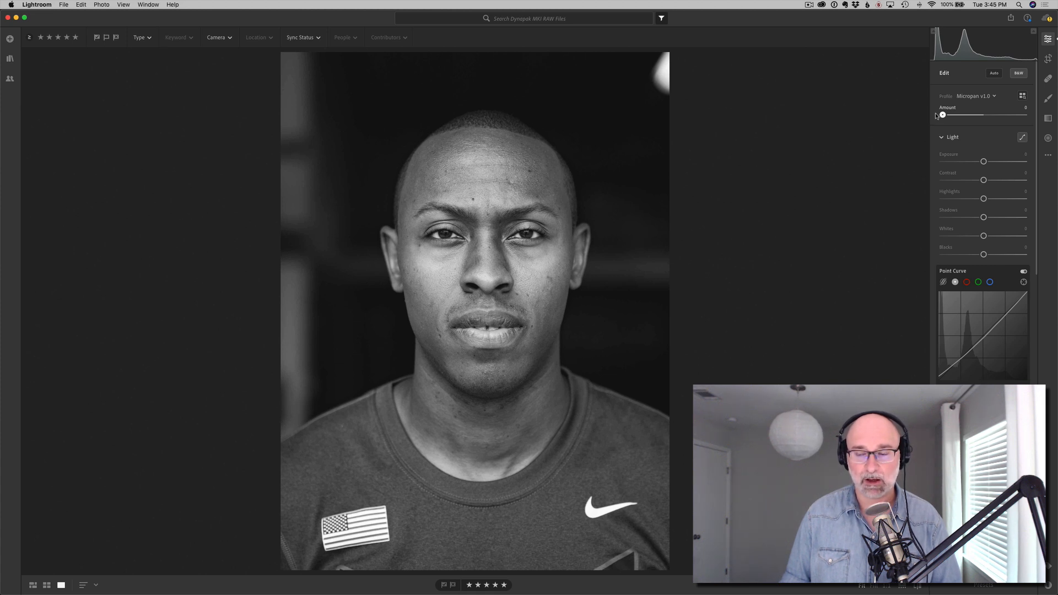
{"action": "left_click_drag", "start_coordinate": [942, 115], "coordinate": [1007, 117]}
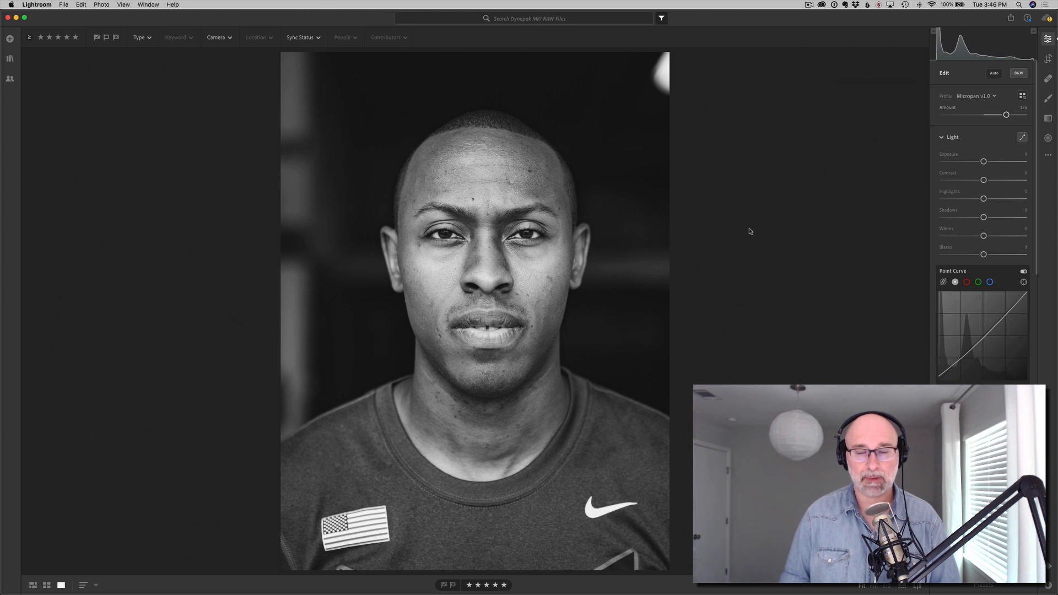
Step: Review the portrait's Effects, Split Toning and Detail settings and return to the photo grid
{"action": "scroll", "coordinate": [983, 248], "scroll_direction": "down", "scroll_amount": 10}
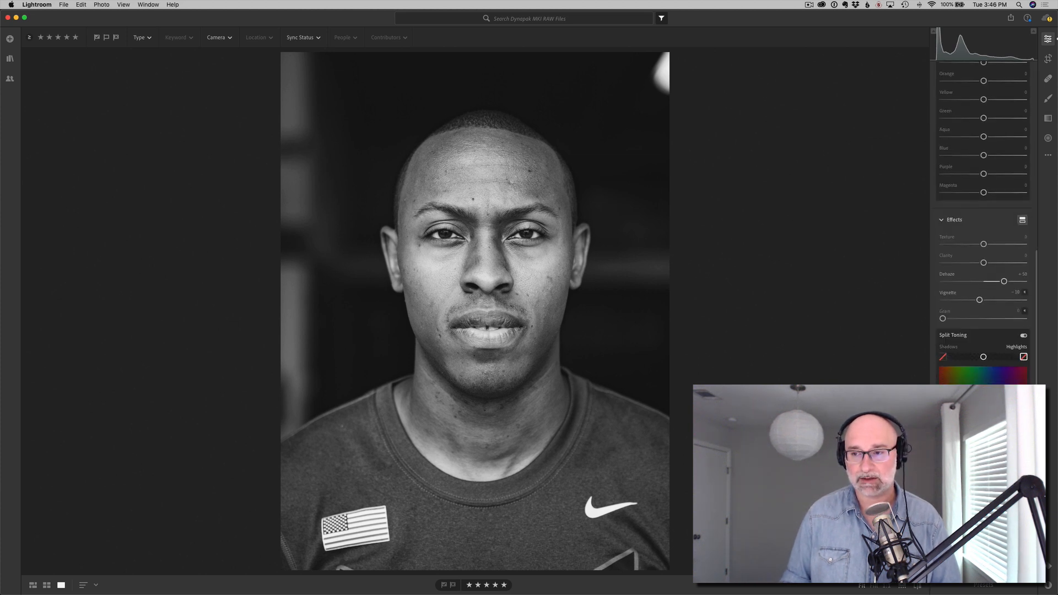
{"action": "scroll", "coordinate": [983, 248], "scroll_direction": "down", "scroll_amount": 1}
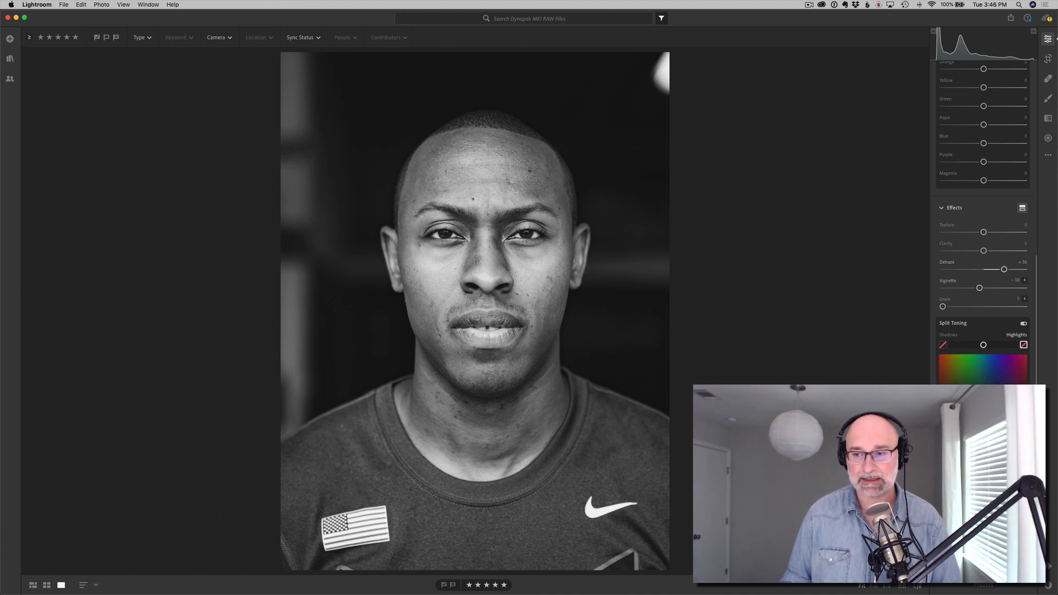
{"action": "scroll", "coordinate": [983, 221], "scroll_direction": "down", "scroll_amount": 5}
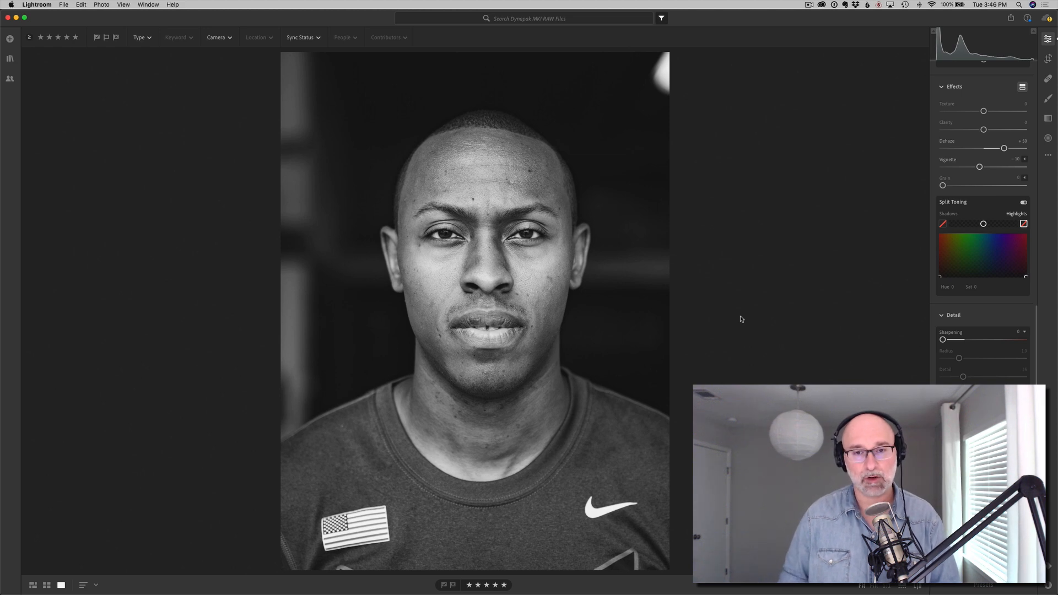
{"action": "key", "text": "Right"}
{"action": "key", "text": "g"}
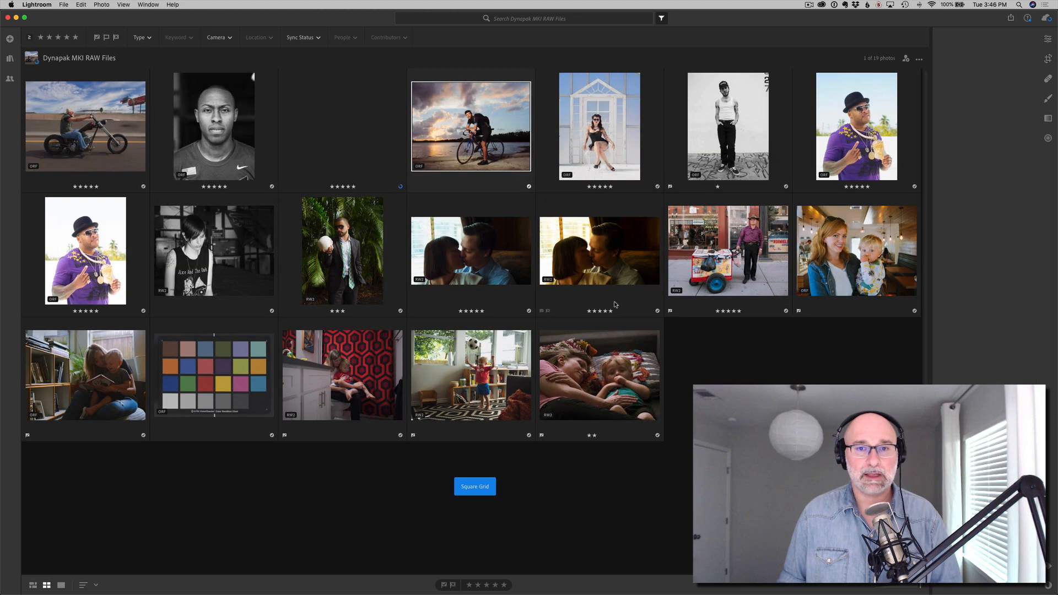
Step: Open the photo of the seated woman in black, compare it repeatedly with the original and return to the photo grid
{"action": "double_click", "coordinate": [558, 146]}
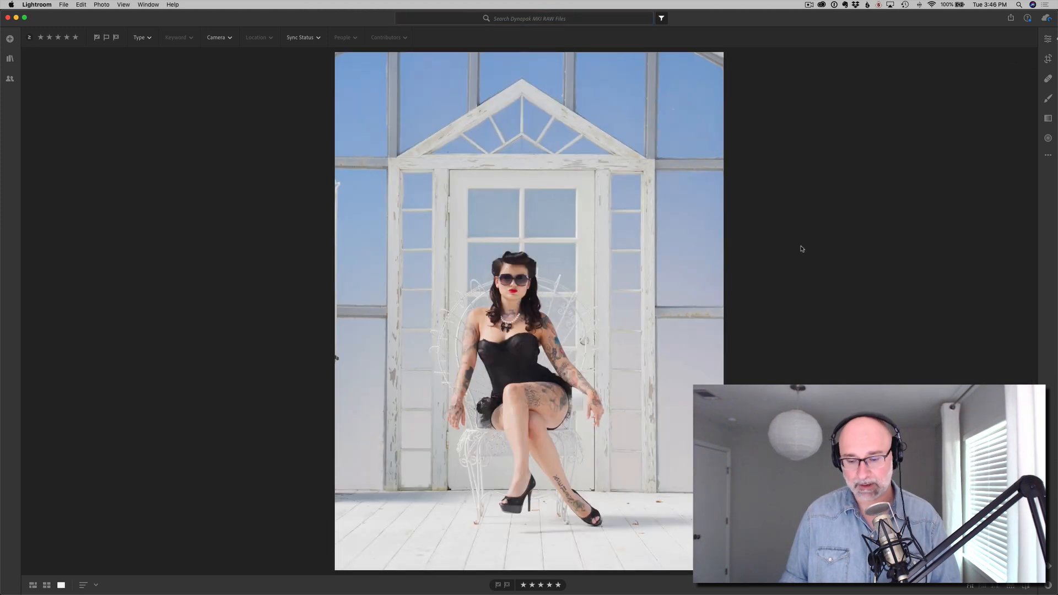
{"action": "key", "text": "backslash"}
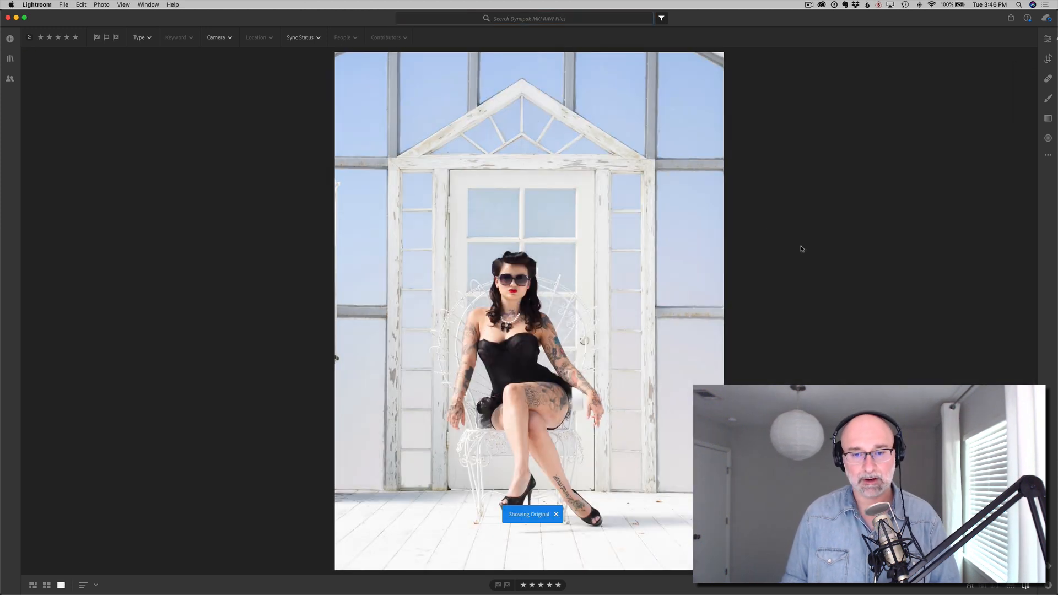
{"action": "key", "text": "backslash"}
{"action": "key", "text": "backslash"}
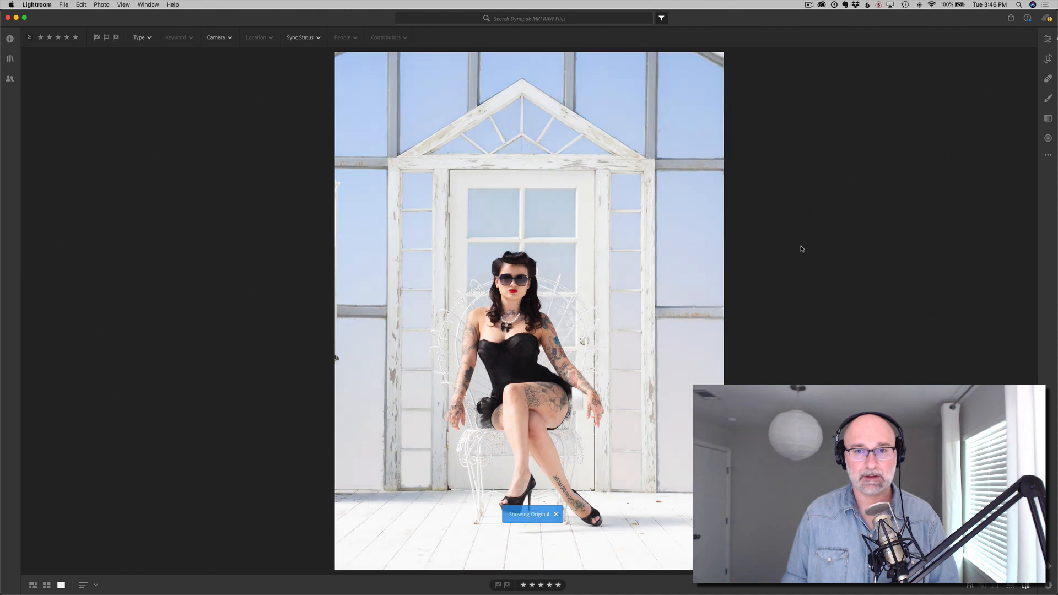
{"action": "key", "text": "backslash"}
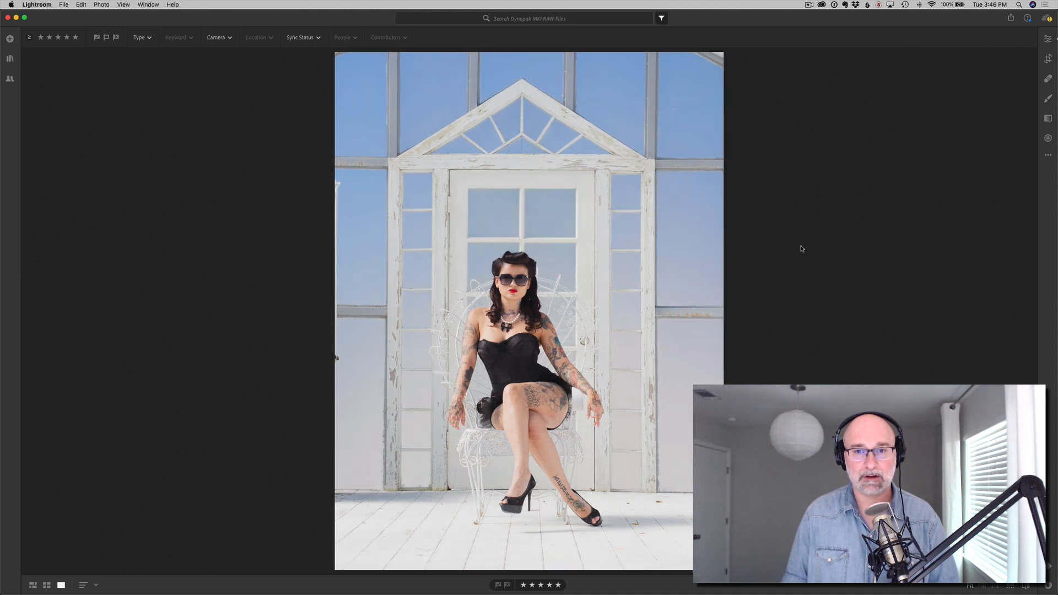
{"action": "key", "text": "g"}
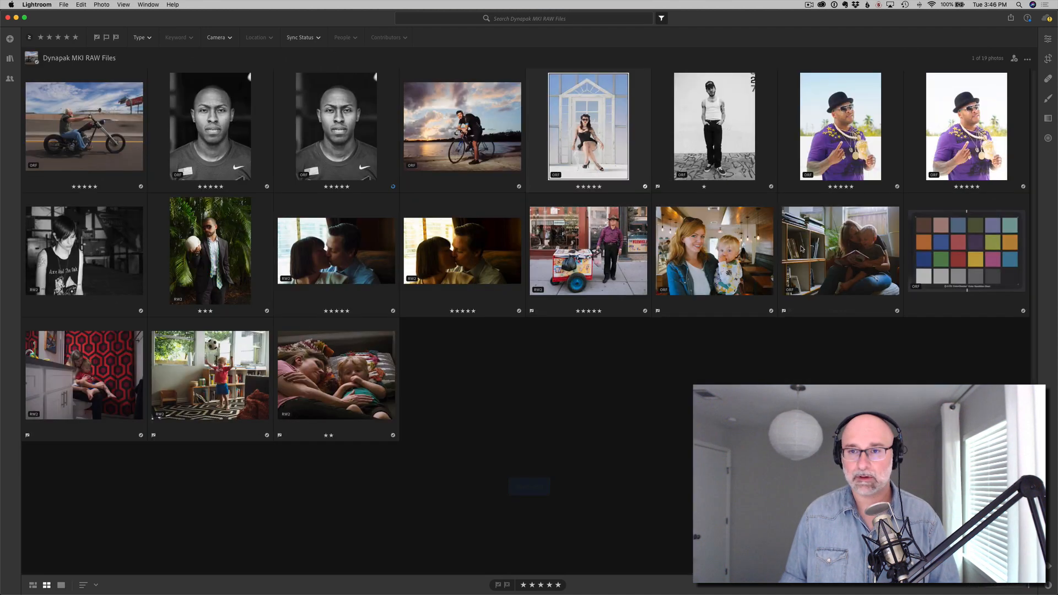
Step: Show the edit settings of the seated woman's photo and check its Dynapak MKI profile and the available presets
{"action": "key", "text": "e"}
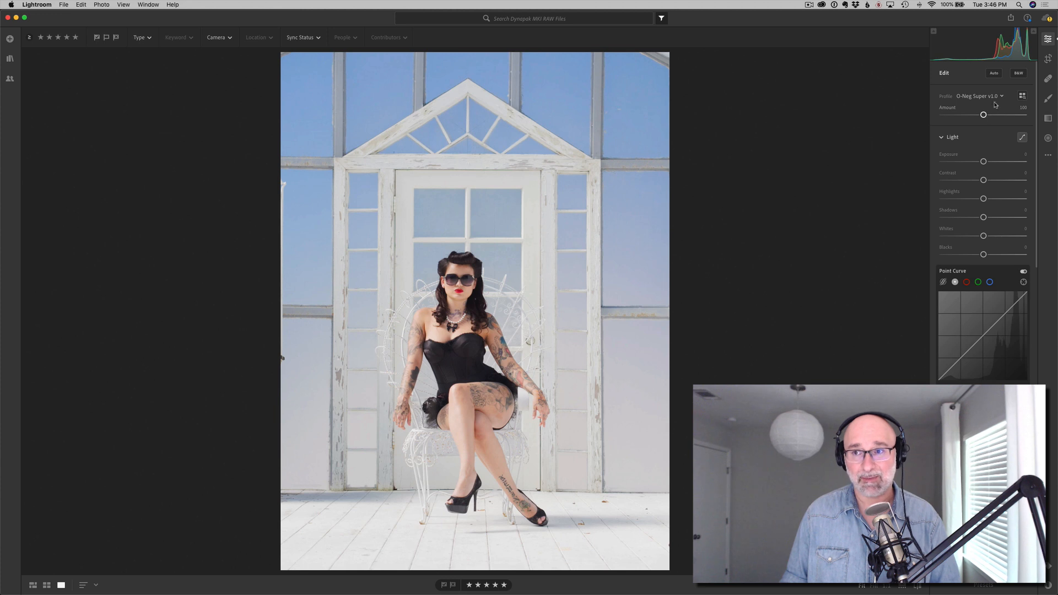
{"action": "left_click", "coordinate": [1021, 96]}
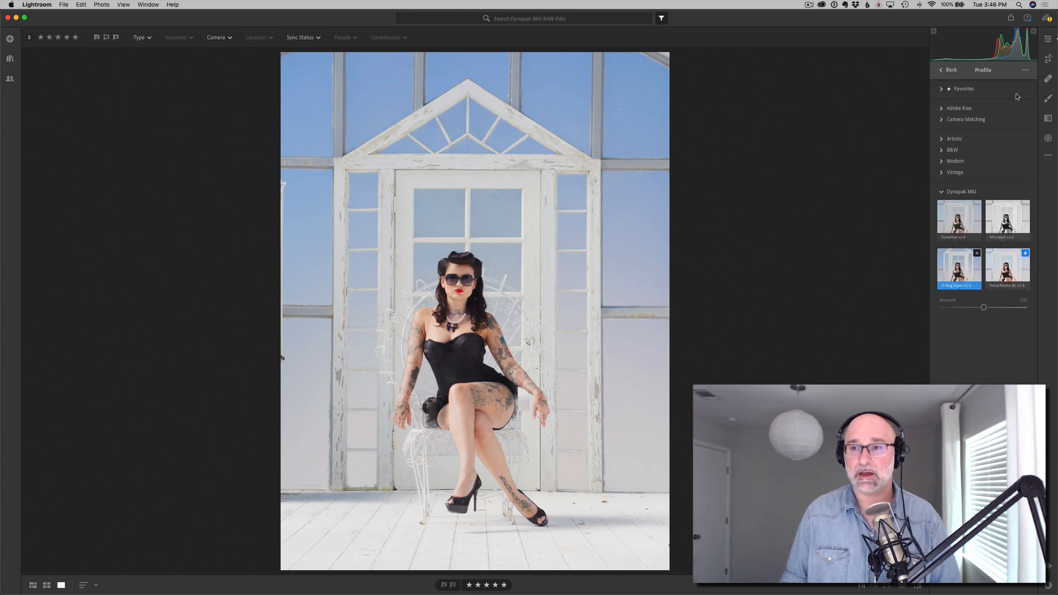
{"action": "left_click", "coordinate": [948, 70]}
{"action": "left_click", "coordinate": [962, 587]}
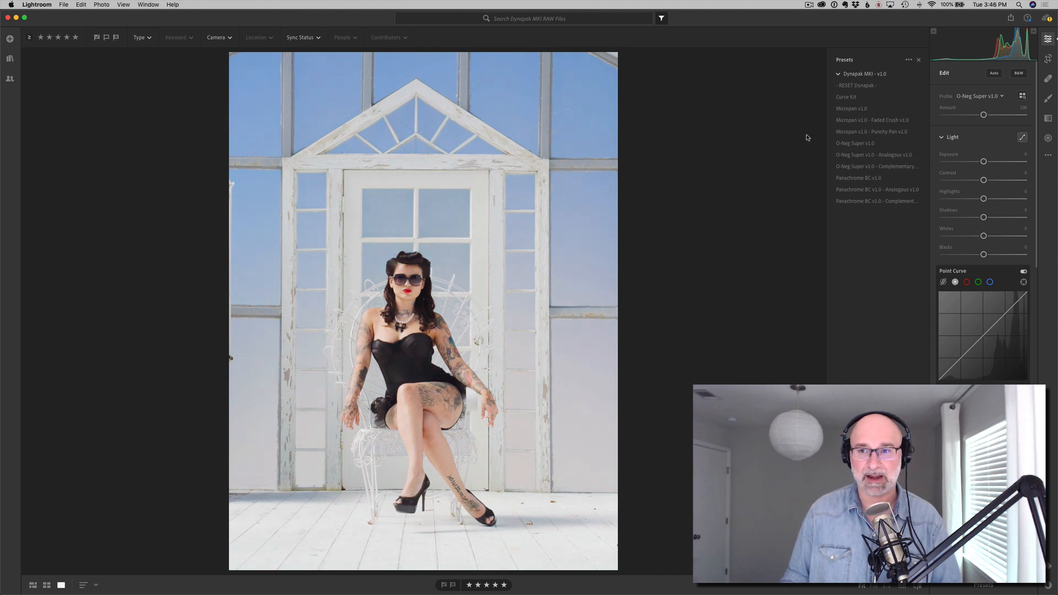
{"action": "left_click", "coordinate": [920, 60]}
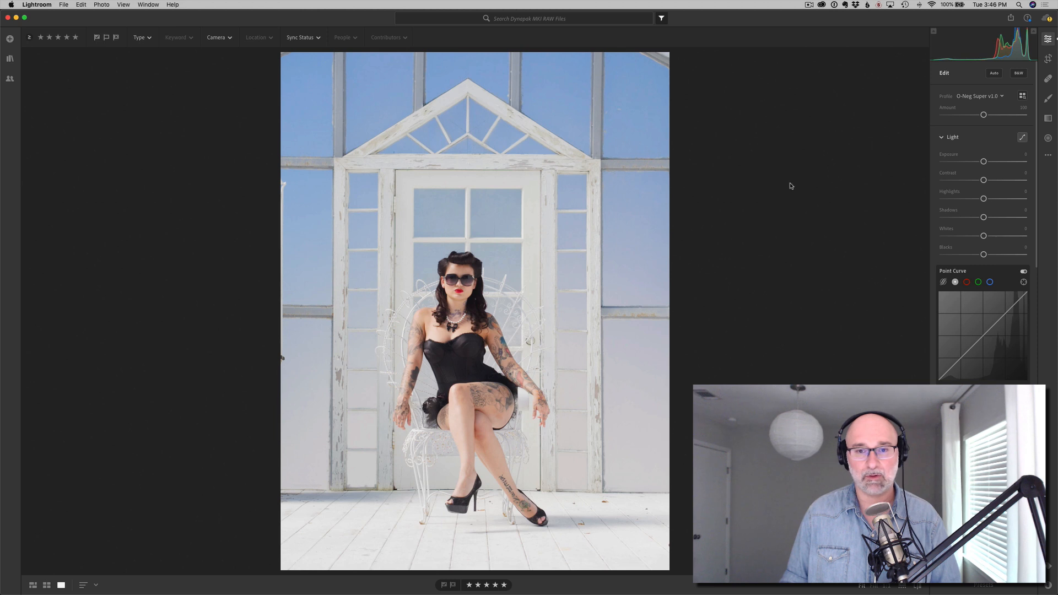
Step: Review the color mix, Effects and Split Toning settings of the woman's photo, return to the grid and clear the selection
{"action": "scroll", "coordinate": [939, 277], "scroll_direction": "down", "scroll_amount": 10}
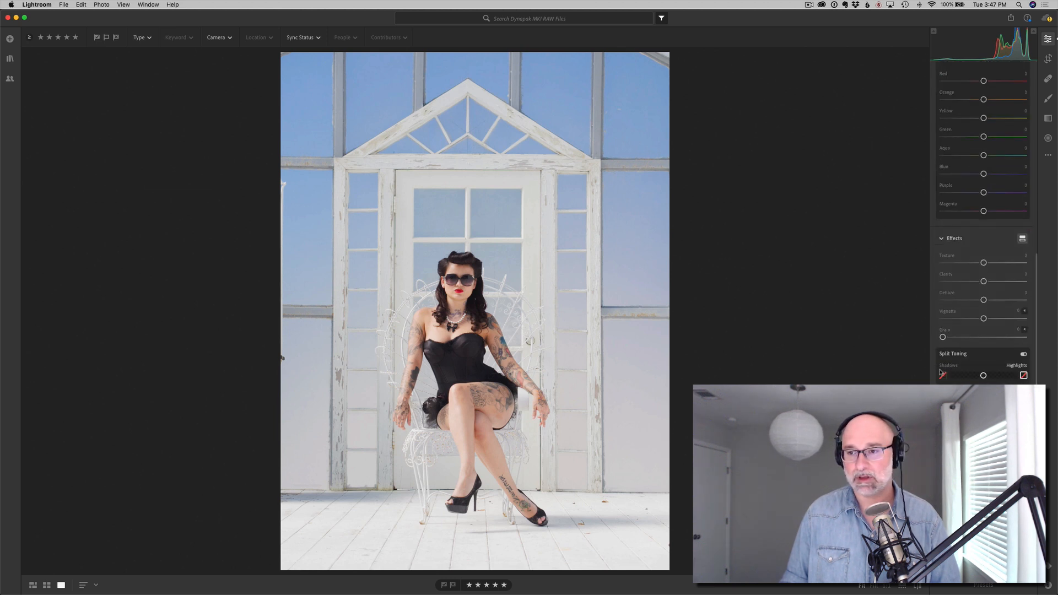
{"action": "scroll", "coordinate": [983, 276], "scroll_direction": "down", "scroll_amount": 4}
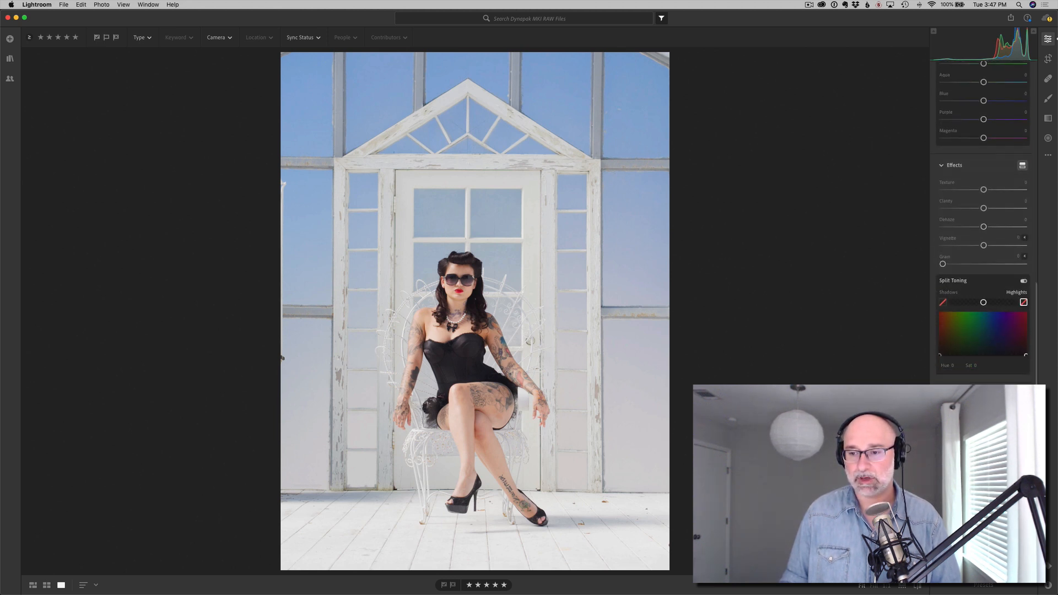
{"action": "key", "text": "g"}
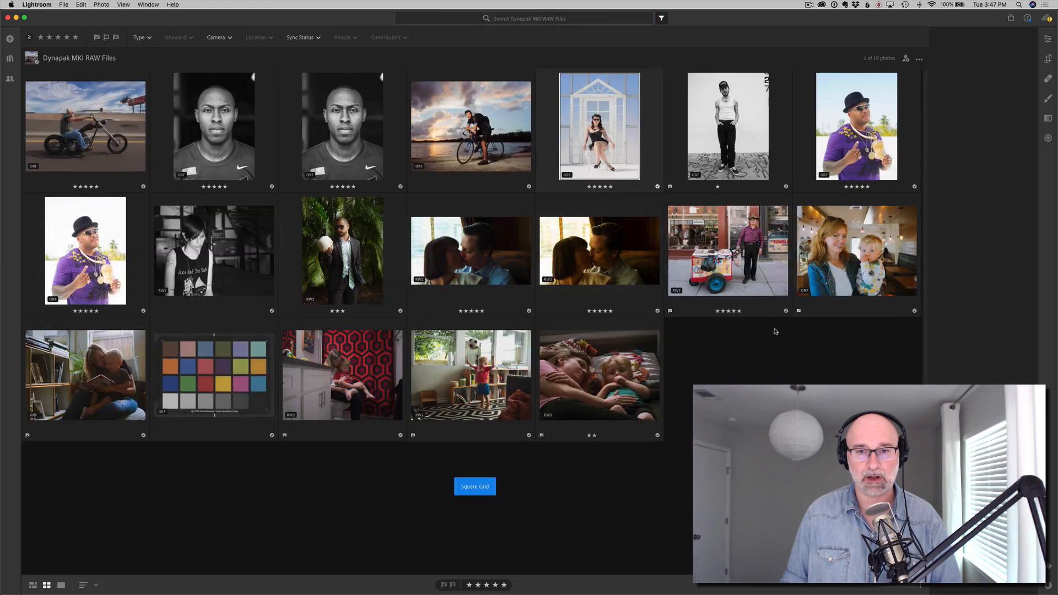
{"action": "left_click", "coordinate": [666, 376]}
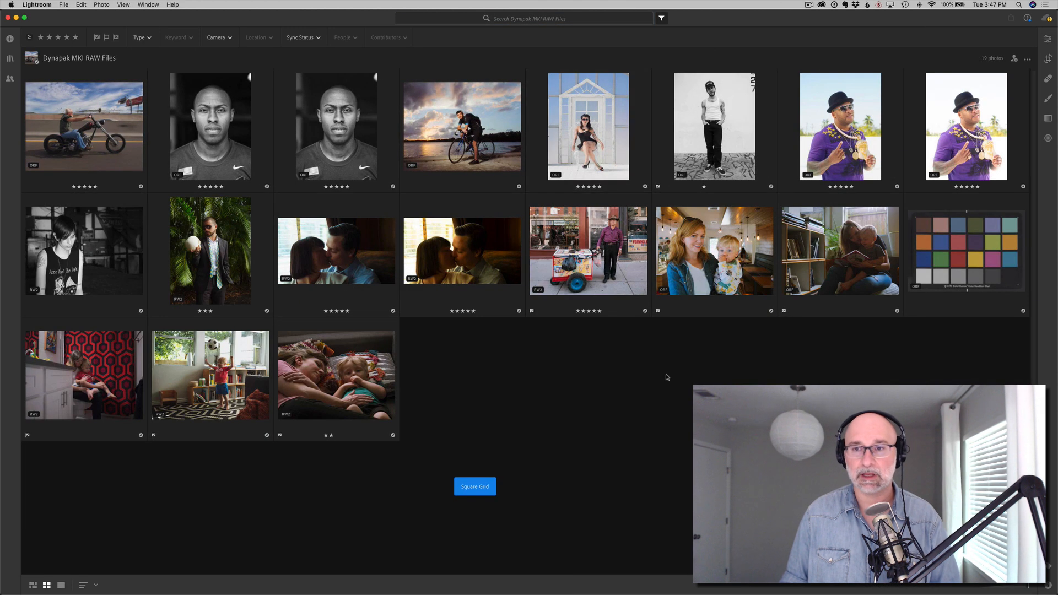
Step: Open the blue-sky photo of the man in the purple shirt, compare it with the original and inspect his face up close
{"action": "double_click", "coordinate": [859, 123]}
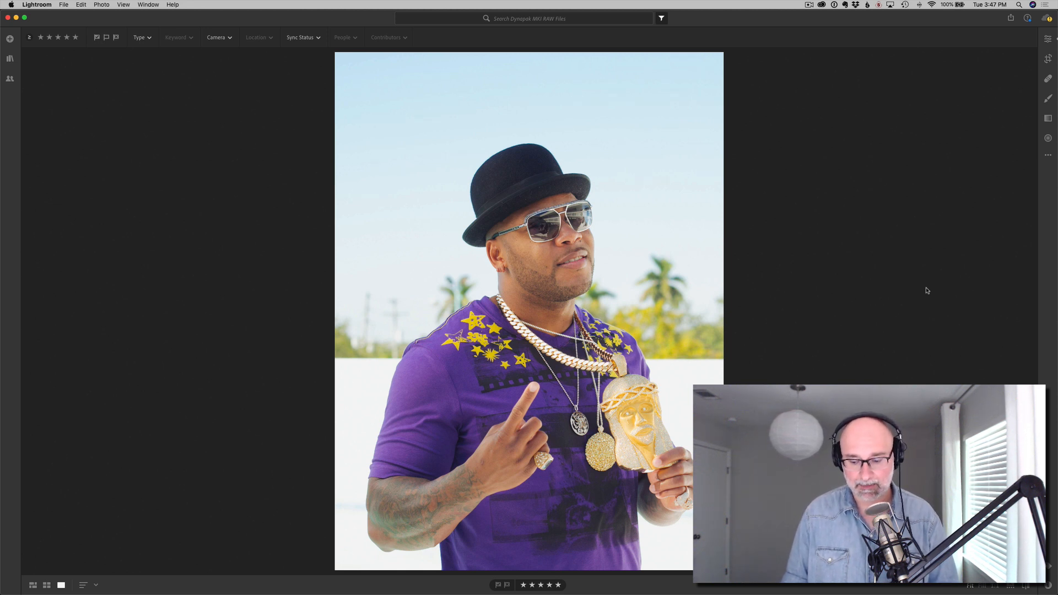
{"action": "key", "text": "backslash"}
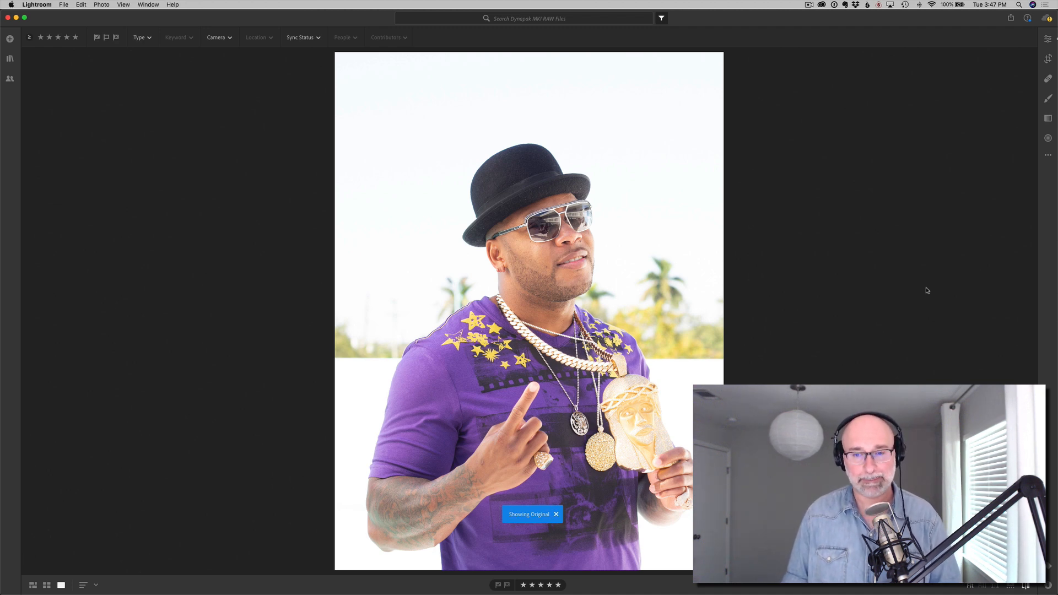
{"action": "key", "text": "backslash"}
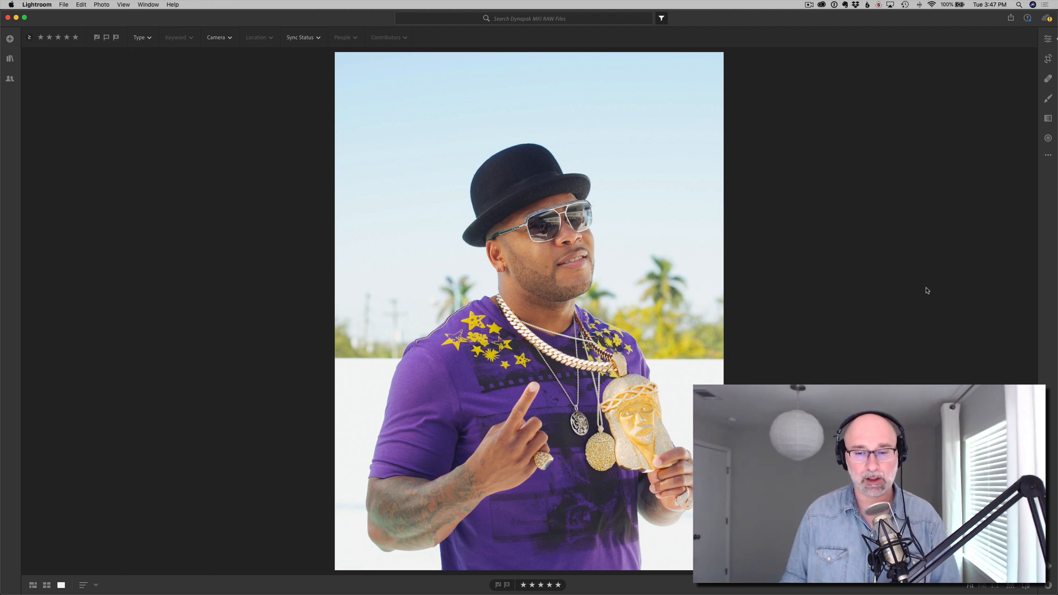
{"action": "key", "text": "backslash"}
{"action": "key", "text": "backslash"}
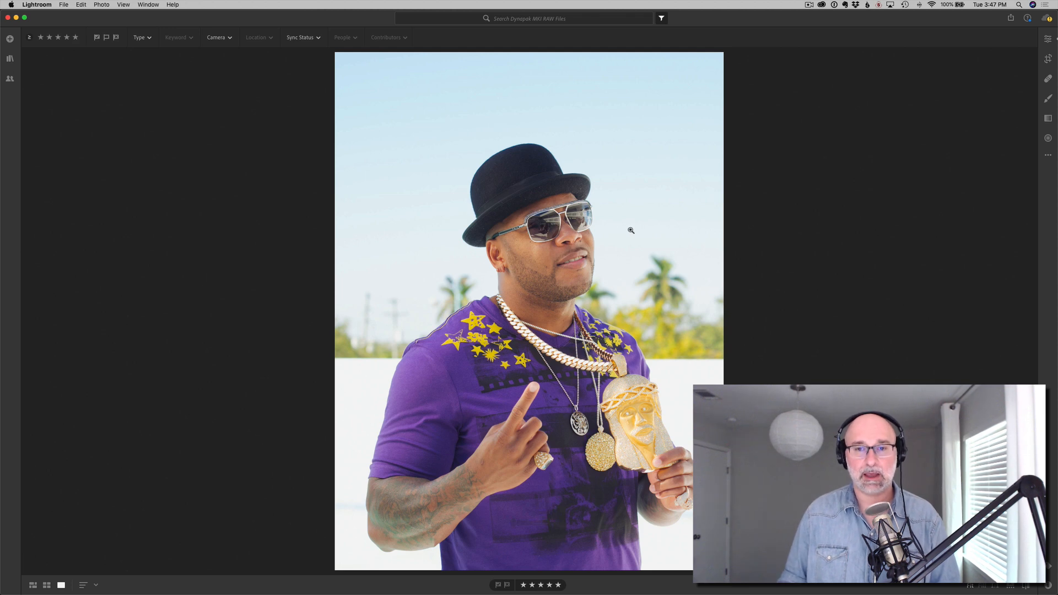
{"action": "left_click", "coordinate": [608, 230]}
{"action": "left_click_drag", "start_coordinate": [500, 241], "coordinate": [701, 329]}
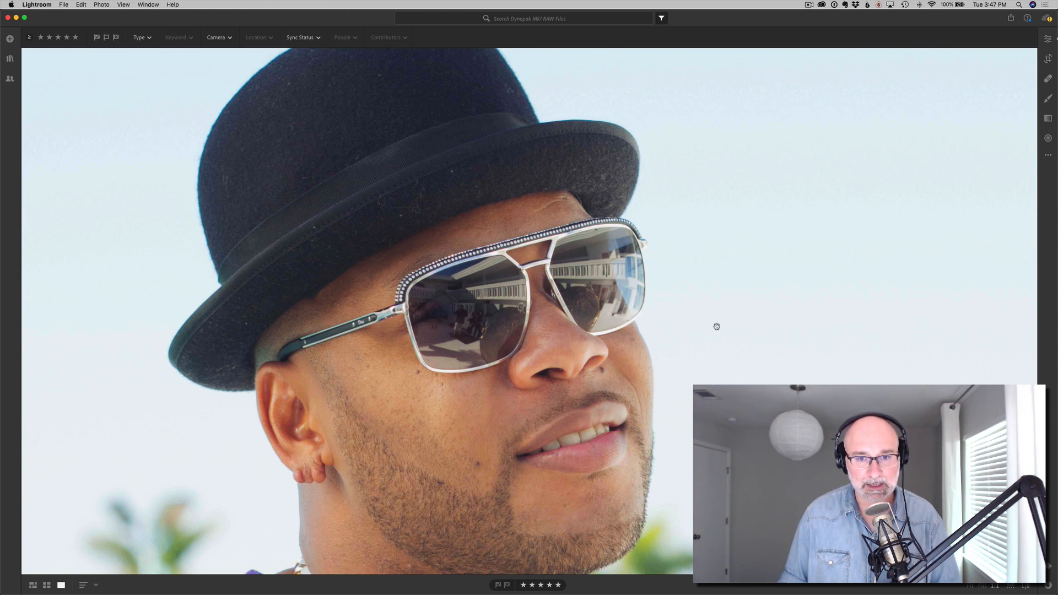
Step: Show the man's whole photo with its edit settings and reset all its edits
{"action": "left_click", "coordinate": [743, 326]}
{"action": "key", "text": "e"}
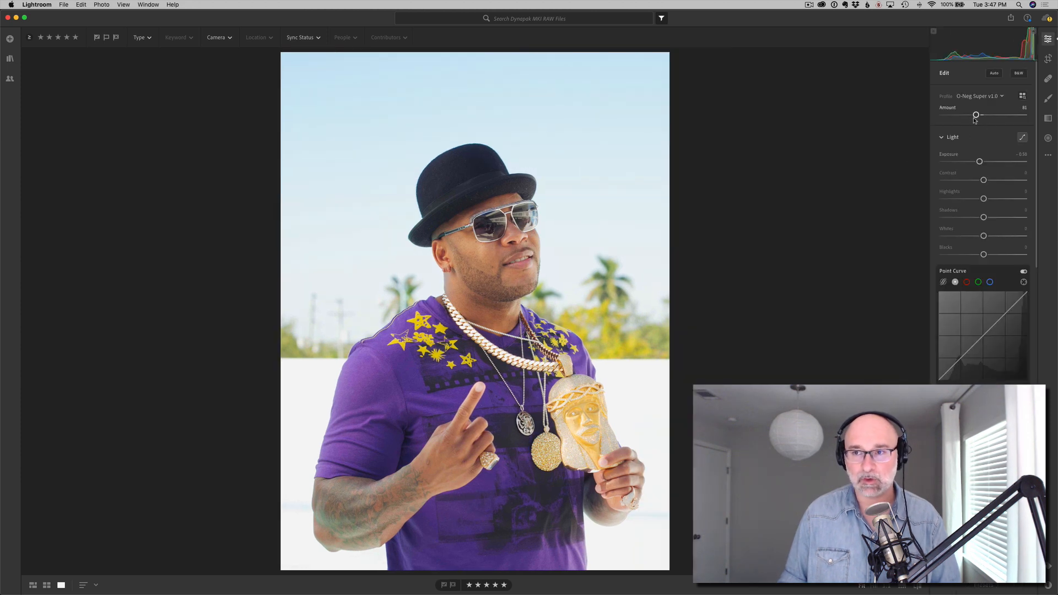
{"action": "scroll", "coordinate": [982, 248], "scroll_direction": "down", "scroll_amount": 10}
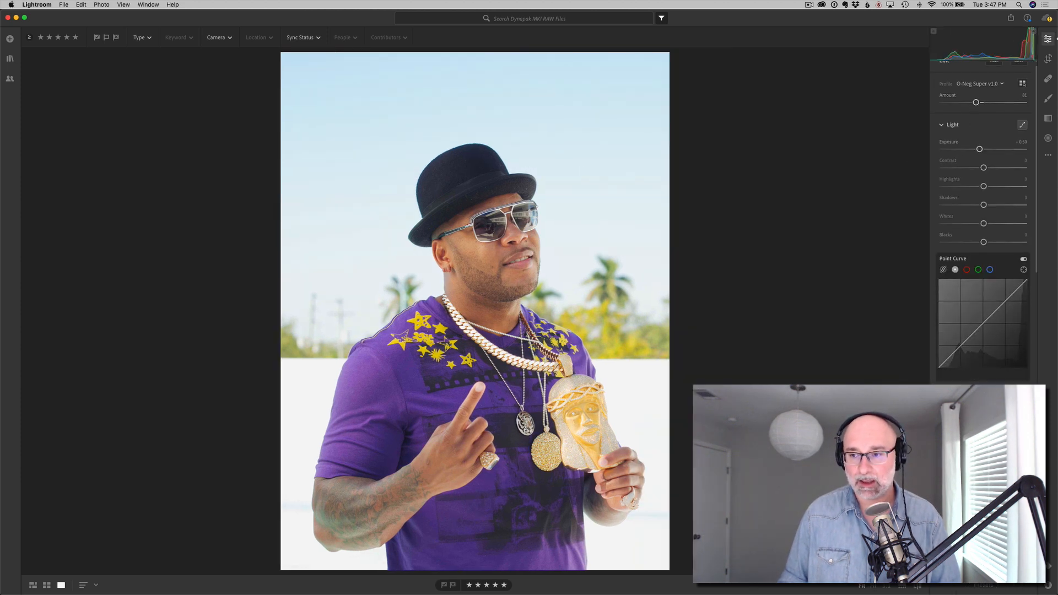
{"action": "scroll", "coordinate": [983, 248], "scroll_direction": "down", "scroll_amount": 3}
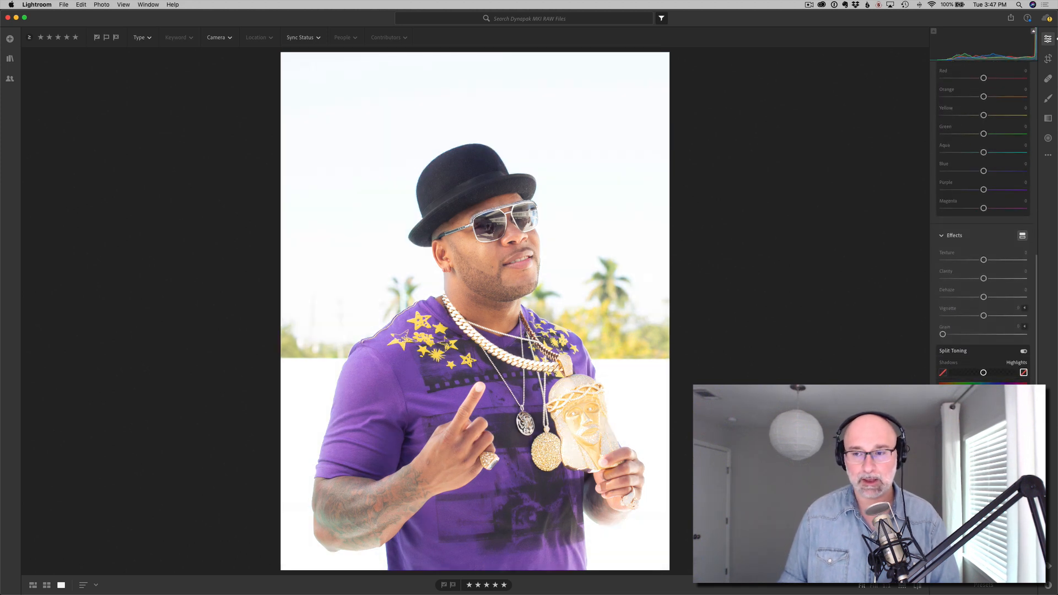
{"action": "scroll", "coordinate": [983, 248], "scroll_direction": "down", "scroll_amount": 1}
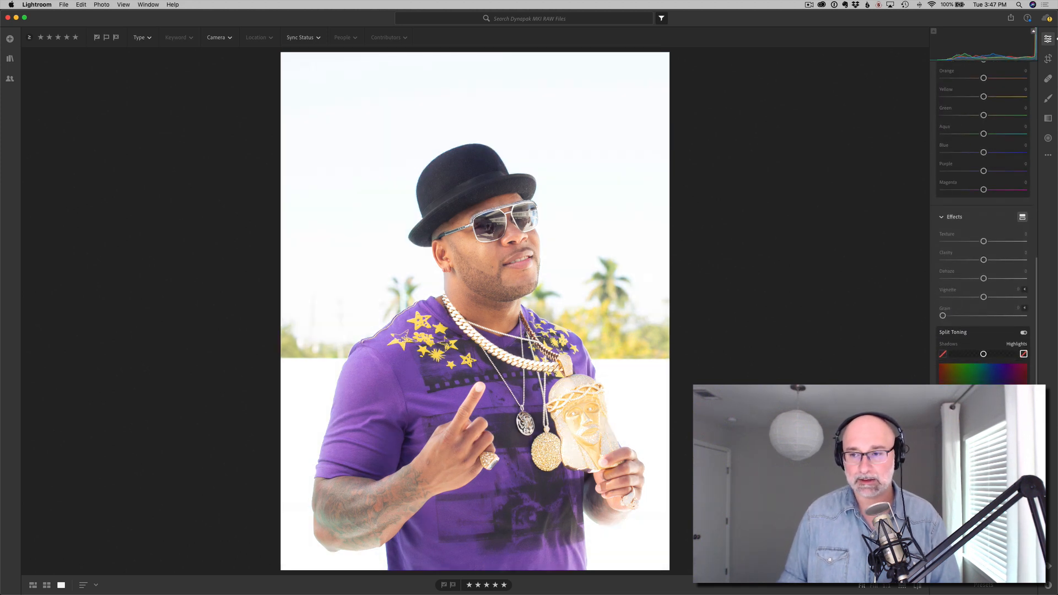
Step: Apply the O-Neg Super v1.0 preset from the Dynapak MKI - v1.0 group and close the preset list
{"action": "left_click", "coordinate": [981, 589]}
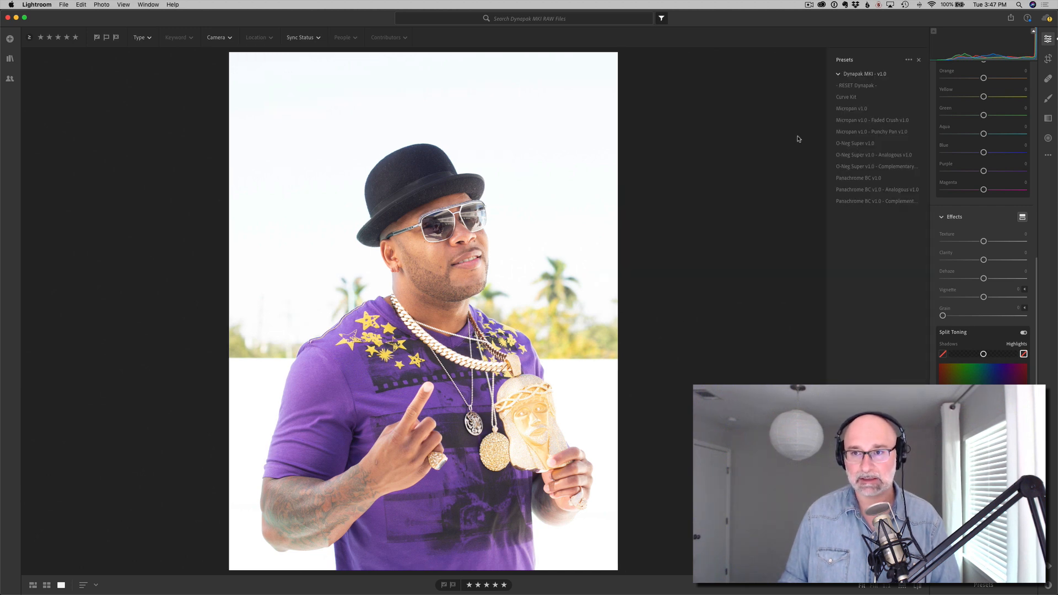
{"action": "left_click", "coordinate": [851, 142]}
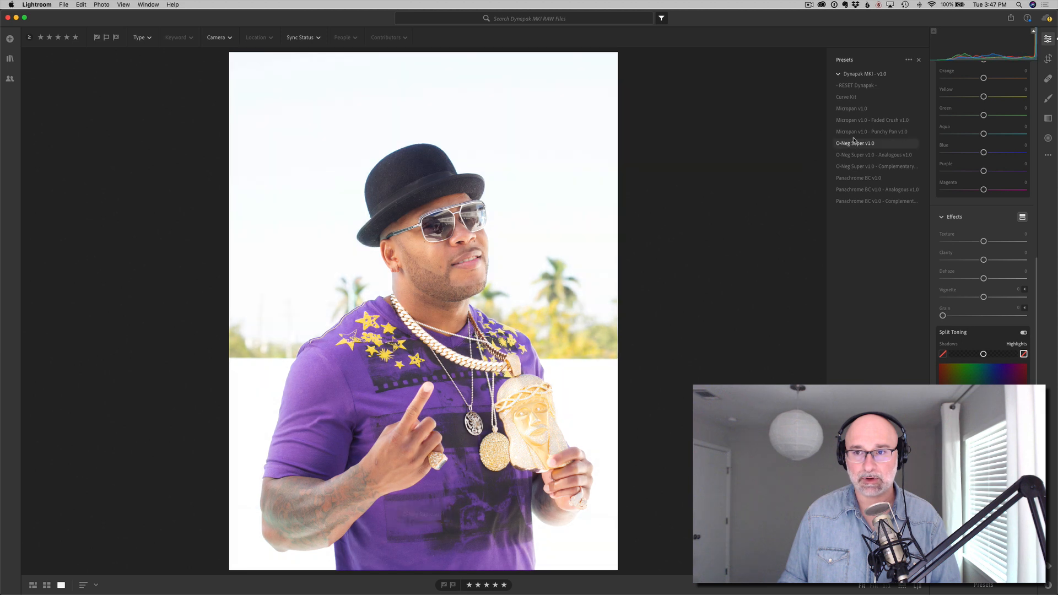
{"action": "left_click", "coordinate": [855, 143]}
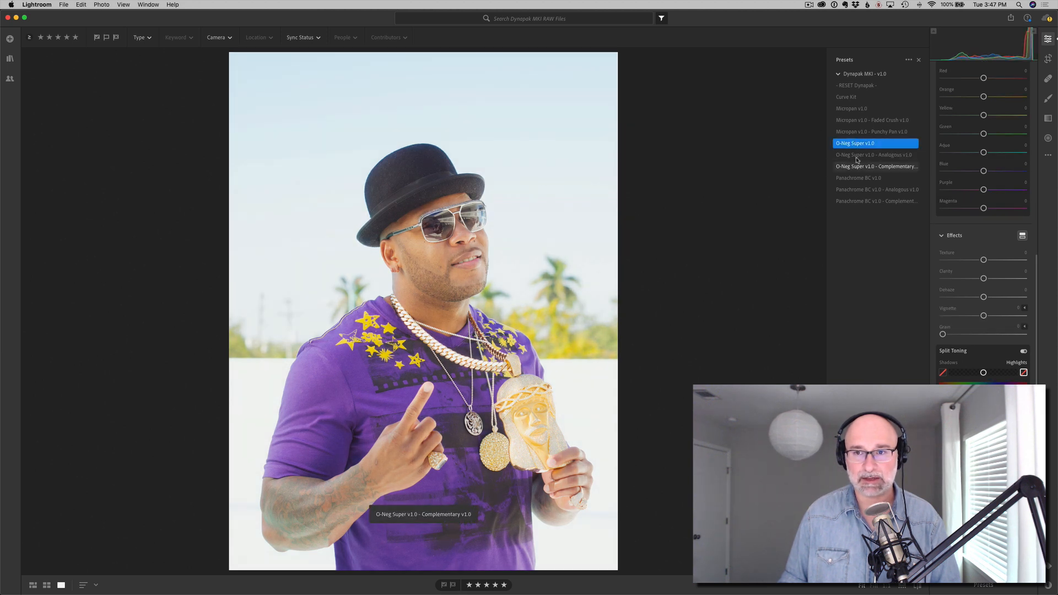
{"action": "left_click", "coordinate": [919, 60]}
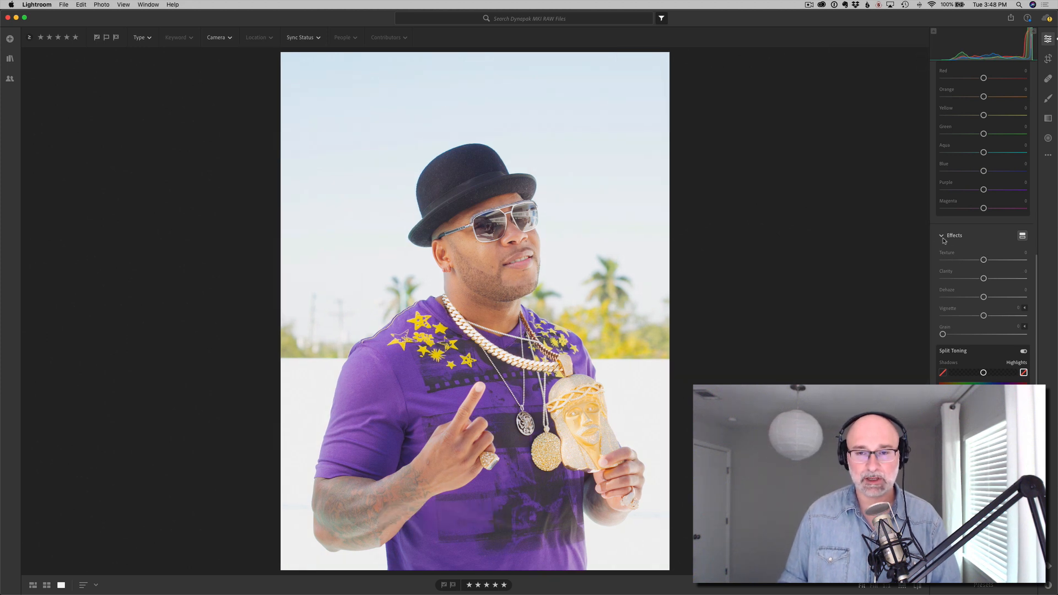
Step: Check the photo's profile and apply the O-Neg Super v1.0 - Analogous v1.0 preset
{"action": "scroll", "coordinate": [944, 243], "scroll_direction": "up", "scroll_amount": 10}
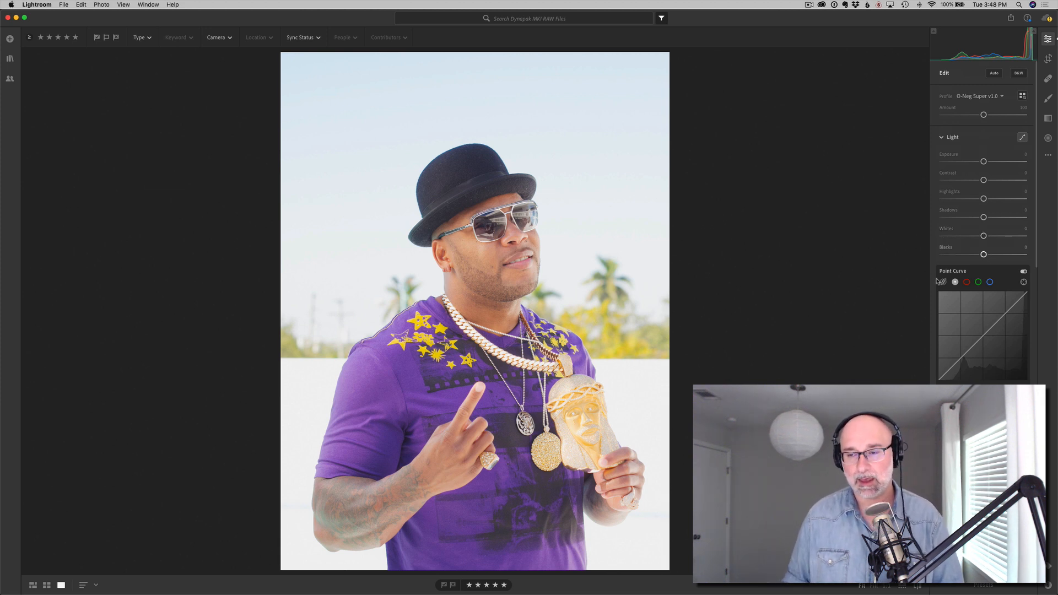
{"action": "left_click", "coordinate": [983, 583]}
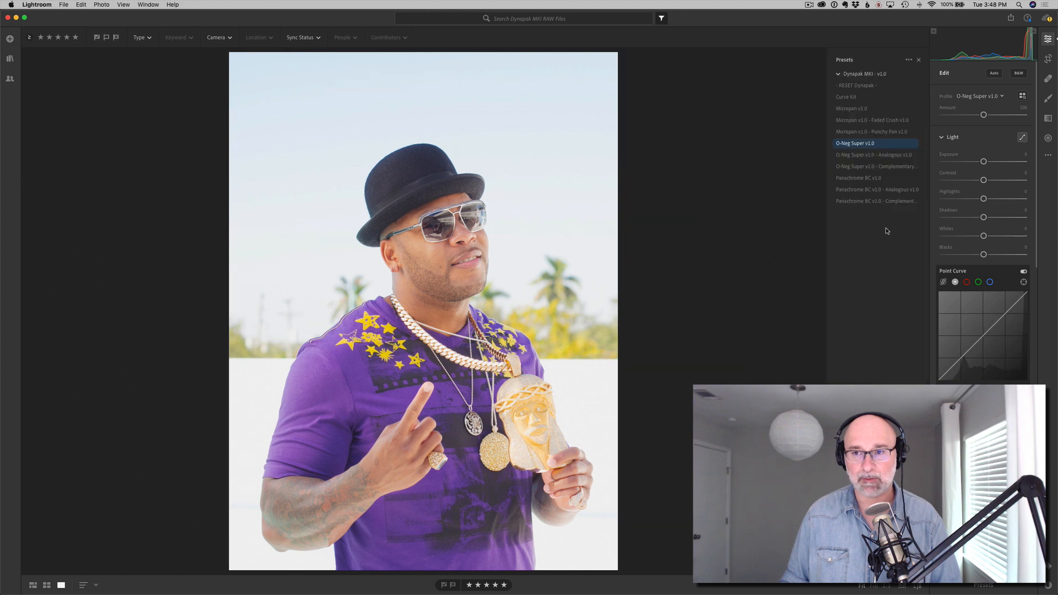
{"action": "left_click", "coordinate": [886, 145]}
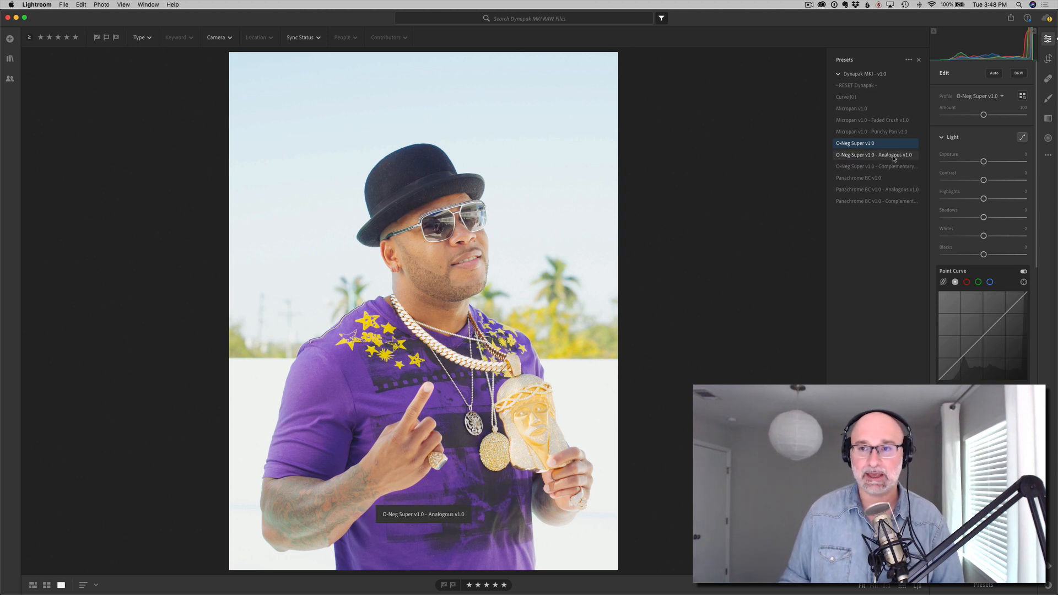
{"action": "left_click", "coordinate": [894, 157]}
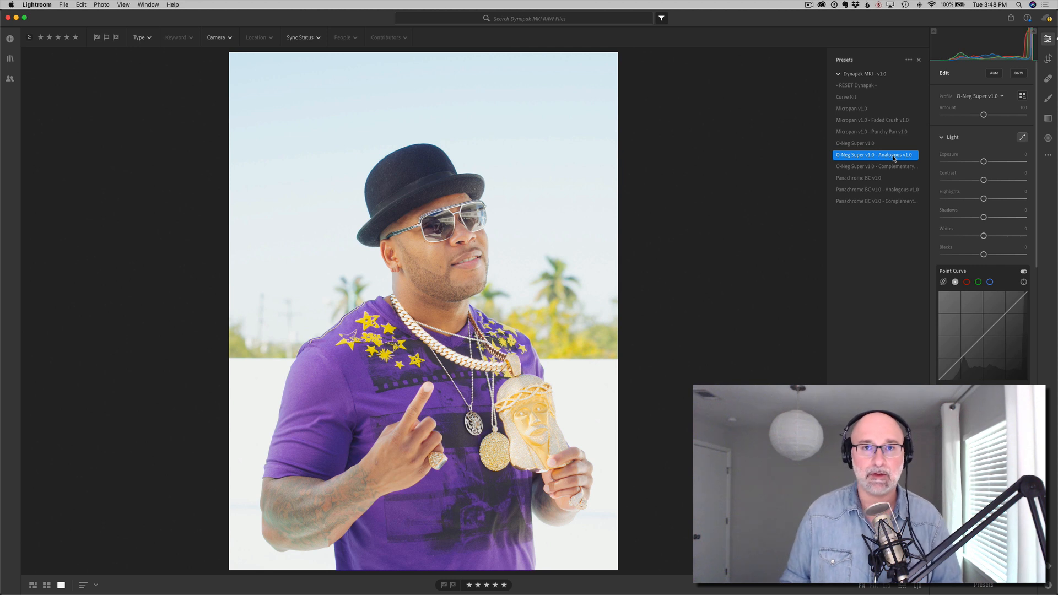
Step: Examine the Color Mixer's saturation settings and switch it to the Hue adjustments
{"action": "scroll", "coordinate": [983, 232], "scroll_direction": "down", "scroll_amount": 5}
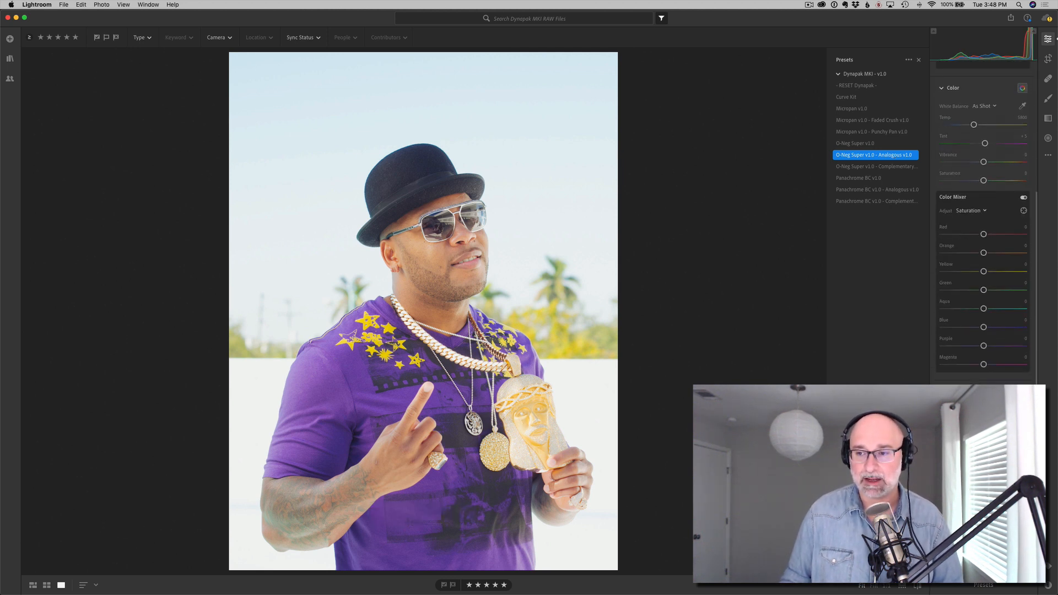
{"action": "scroll", "coordinate": [983, 231], "scroll_direction": "down", "scroll_amount": 1}
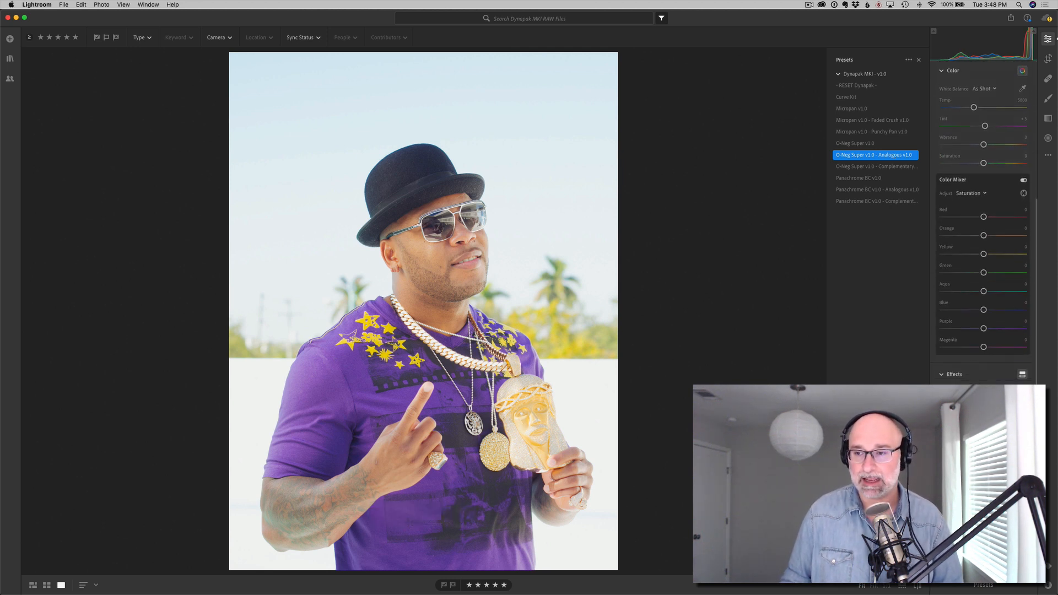
{"action": "left_click", "coordinate": [970, 193]}
{"action": "left_click", "coordinate": [978, 218]}
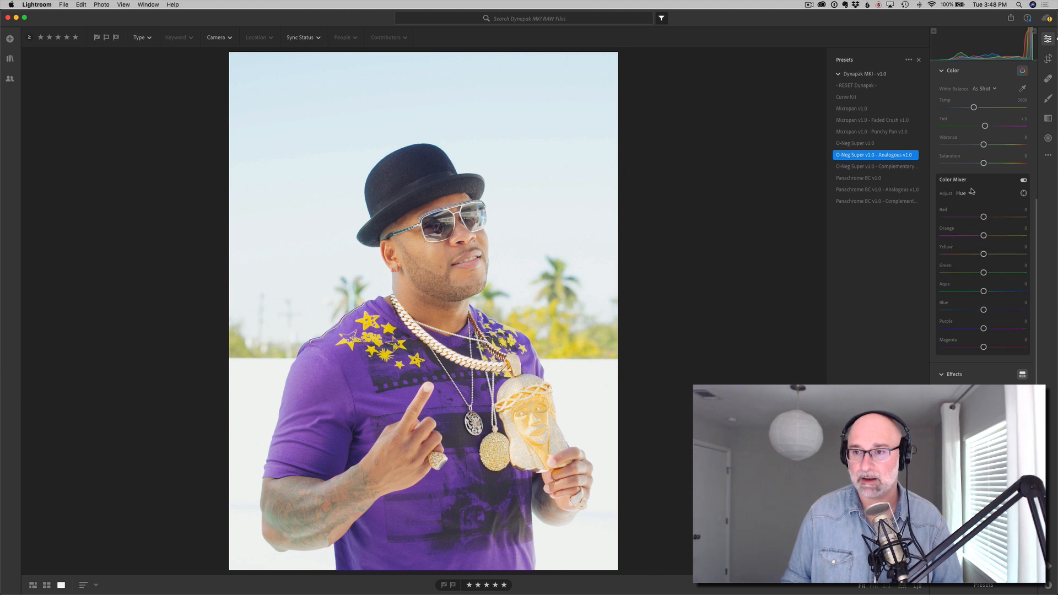
Step: Compare the blue and green channels of the point curve under the Analogous preset
{"action": "scroll", "coordinate": [1003, 192], "scroll_direction": "up", "scroll_amount": 10}
{"action": "left_click", "coordinate": [991, 161]}
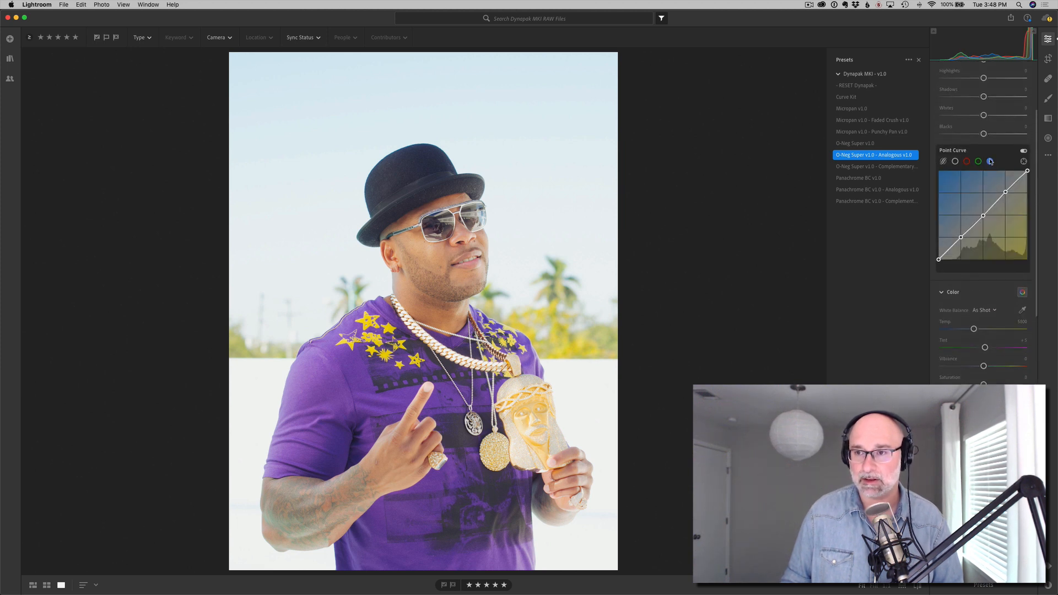
{"action": "left_click", "coordinate": [978, 161]}
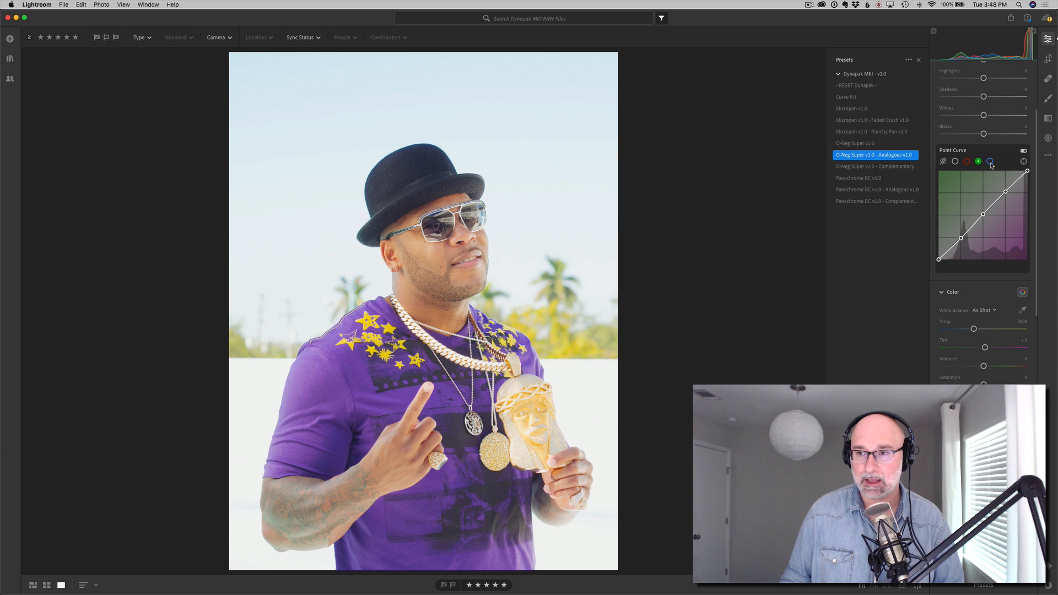
{"action": "left_click", "coordinate": [990, 161]}
{"action": "left_click", "coordinate": [978, 161]}
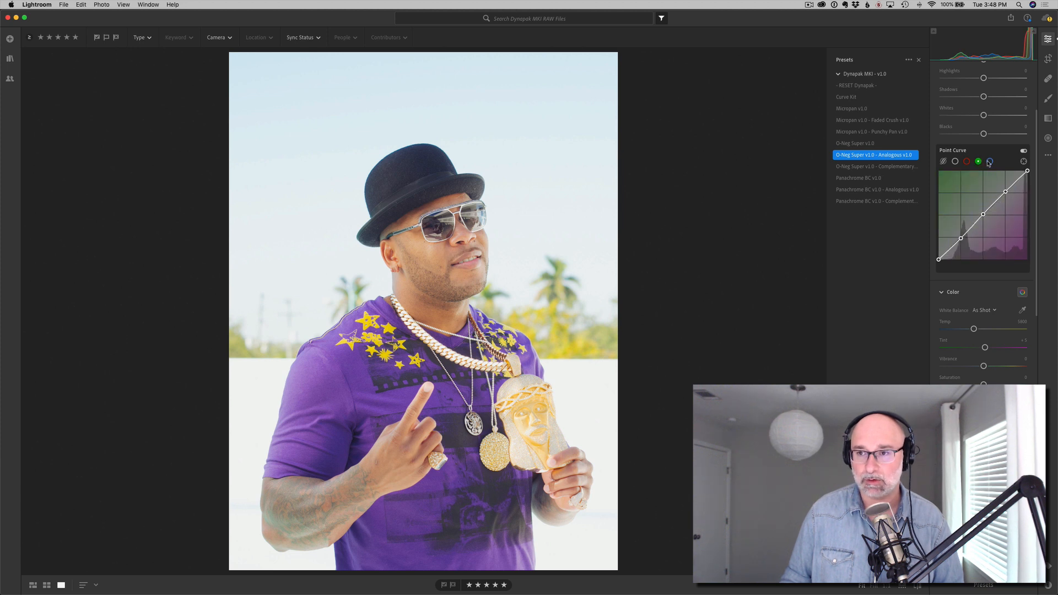
{"action": "left_click", "coordinate": [990, 162]}
{"action": "left_click", "coordinate": [978, 162]}
Step: Apply the O-Neg Super v1.0 - Complementary v1.0 preset and show its blue channel point curve
{"action": "left_click", "coordinate": [878, 155]}
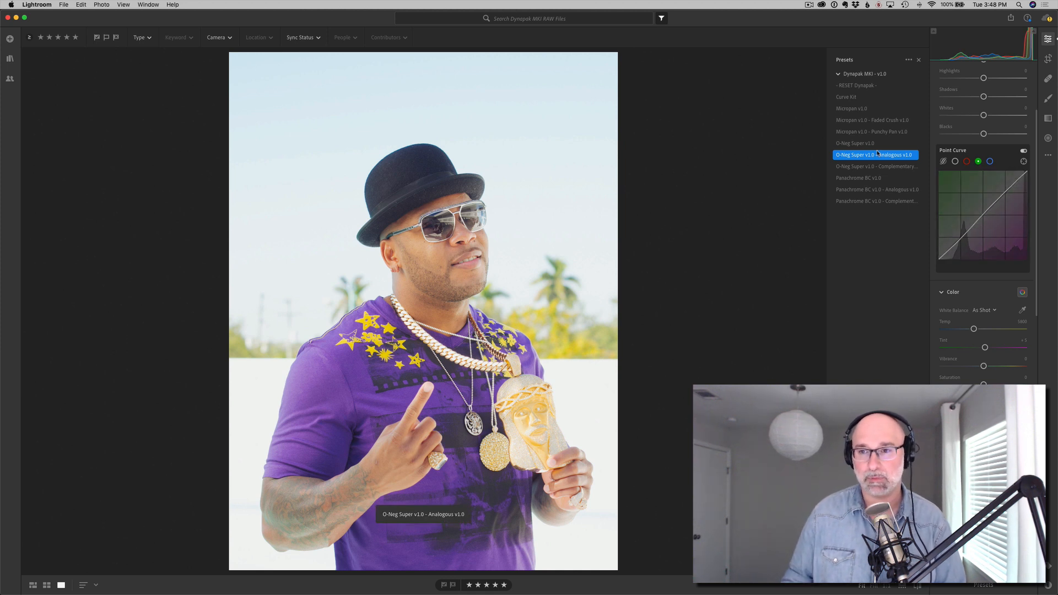
{"action": "left_click", "coordinate": [877, 166]}
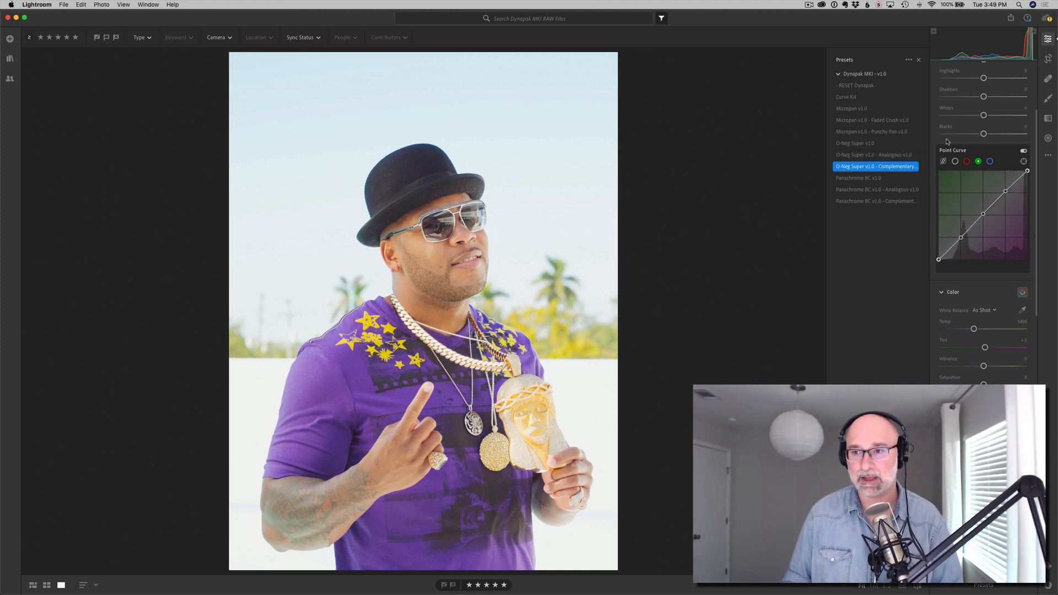
{"action": "left_click", "coordinate": [992, 161]}
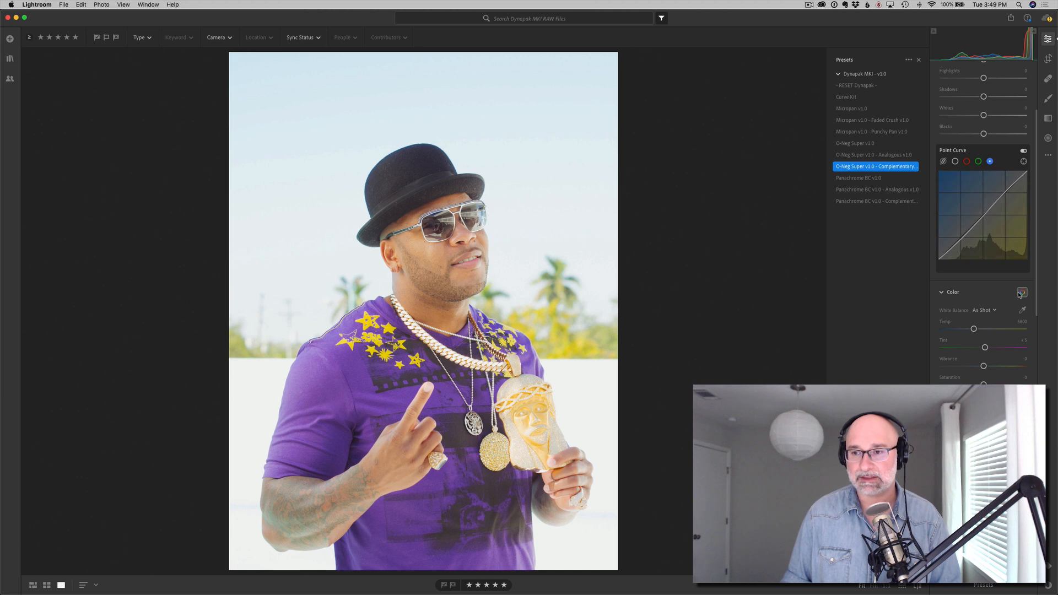
Step: Check the Color Mixer's Saturation and Luminance adjustments for the Complementary preset
{"action": "scroll", "coordinate": [1015, 303], "scroll_direction": "down", "scroll_amount": 3}
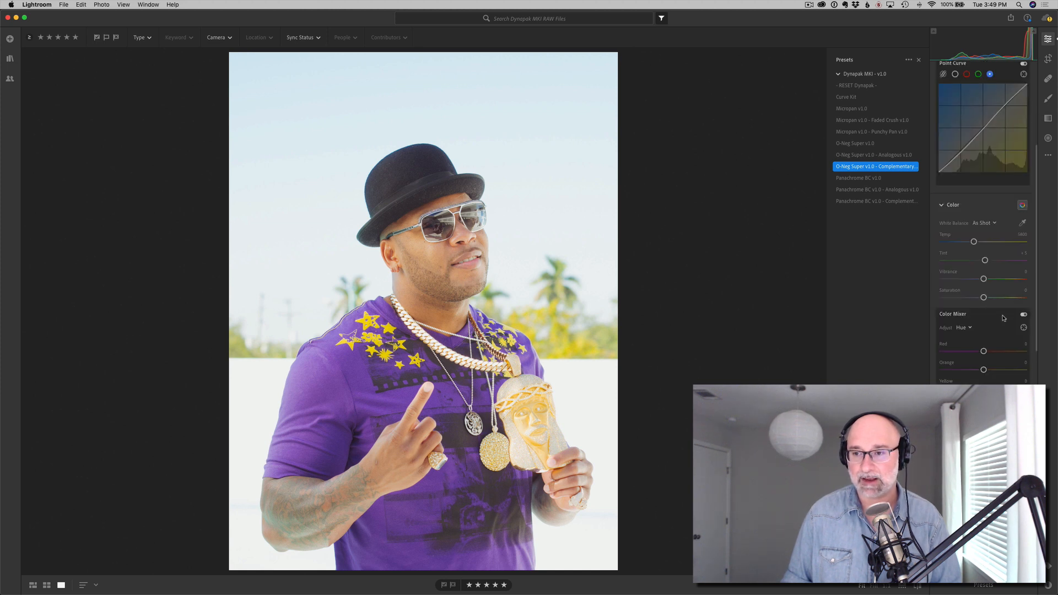
{"action": "left_click", "coordinate": [972, 327]}
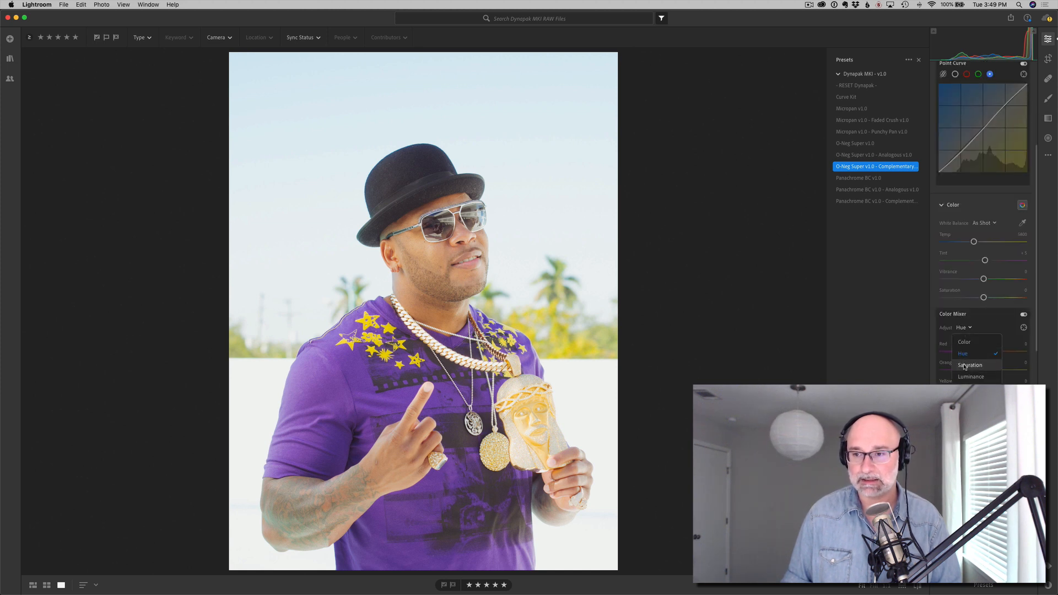
{"action": "left_click", "coordinate": [965, 351]}
{"action": "left_click", "coordinate": [970, 328]}
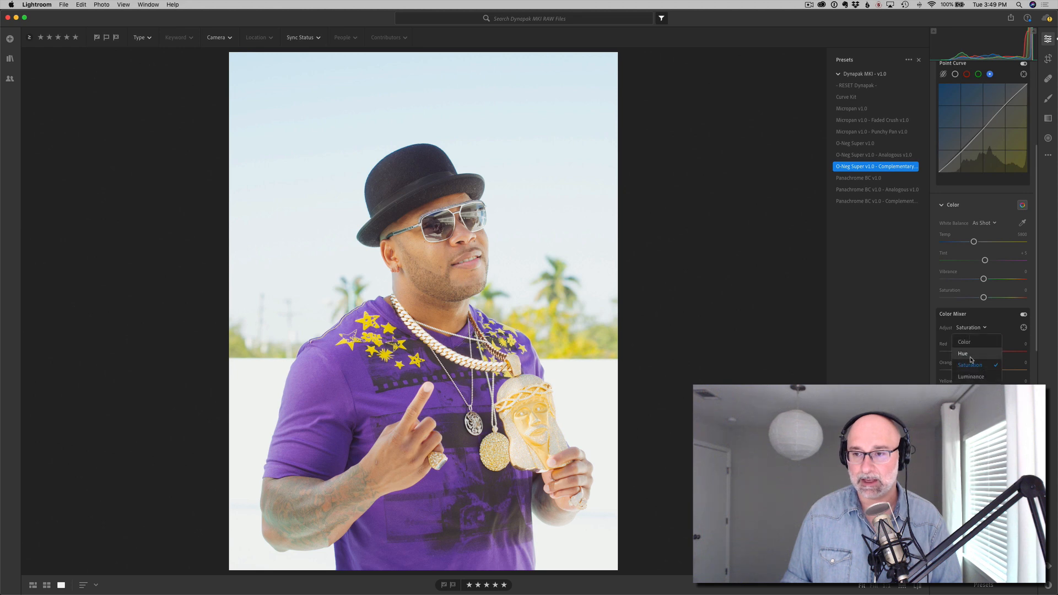
{"action": "left_click", "coordinate": [970, 376]}
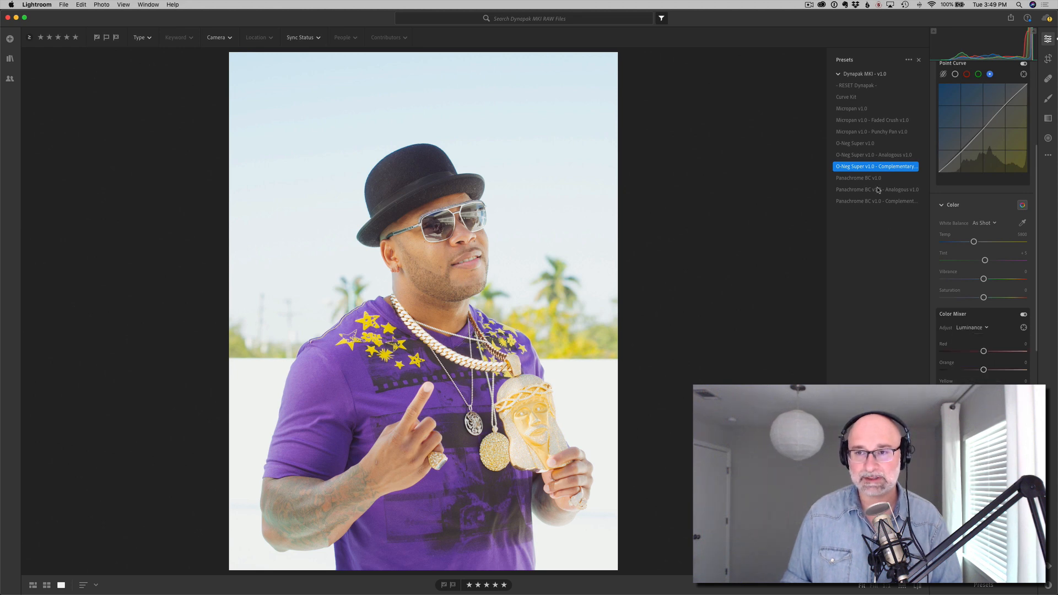
Step: Reapply the plain O-Neg Super v1.0 preset and close the preset list
{"action": "left_click", "coordinate": [859, 143]}
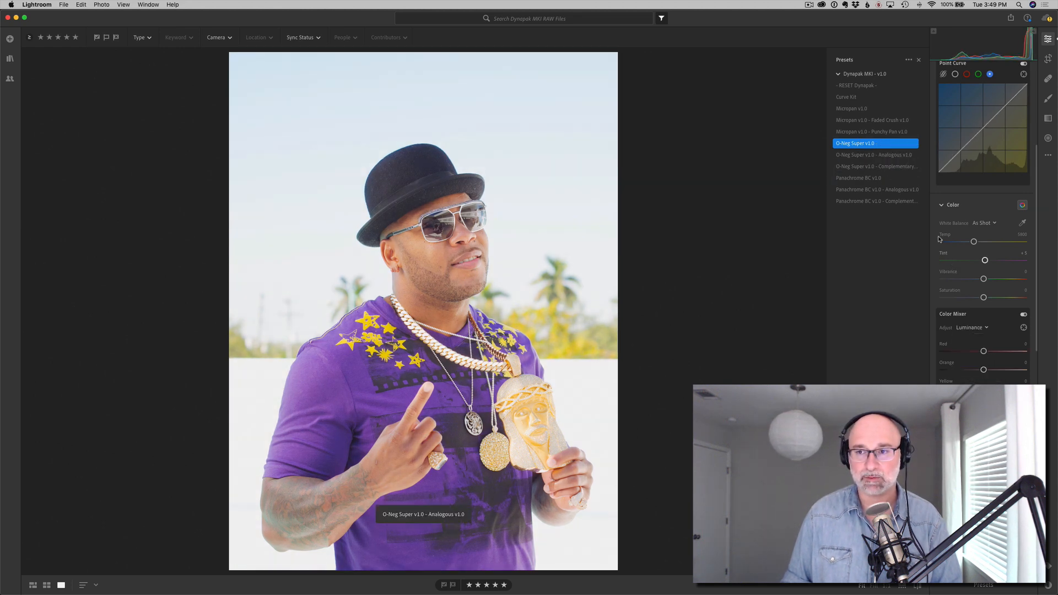
{"action": "left_click", "coordinate": [918, 60]}
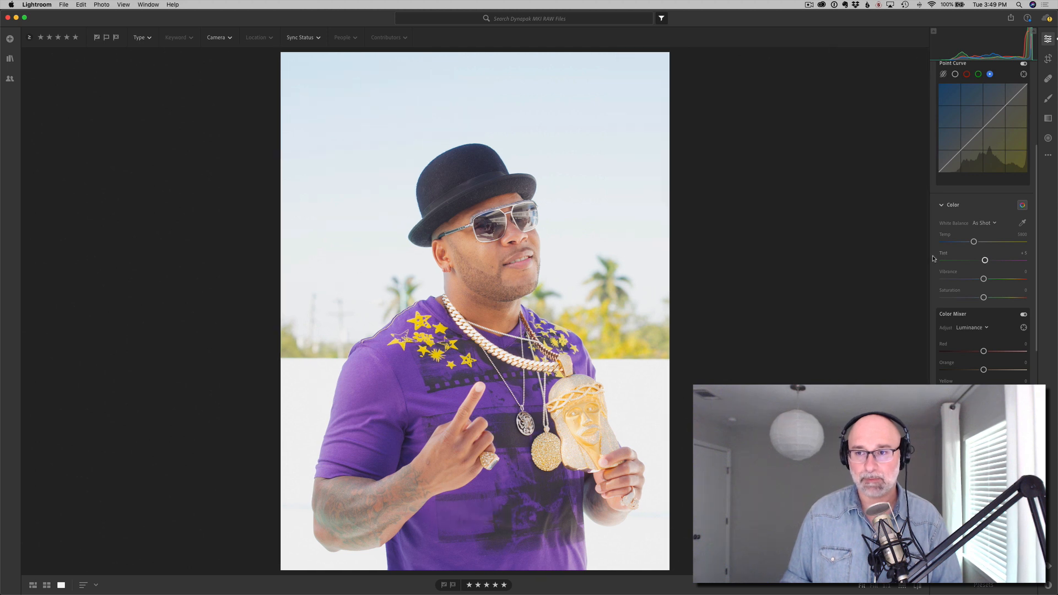
Step: Lower the photo's exposure to -0.40
{"action": "scroll", "coordinate": [933, 259], "scroll_direction": "up", "scroll_amount": 5}
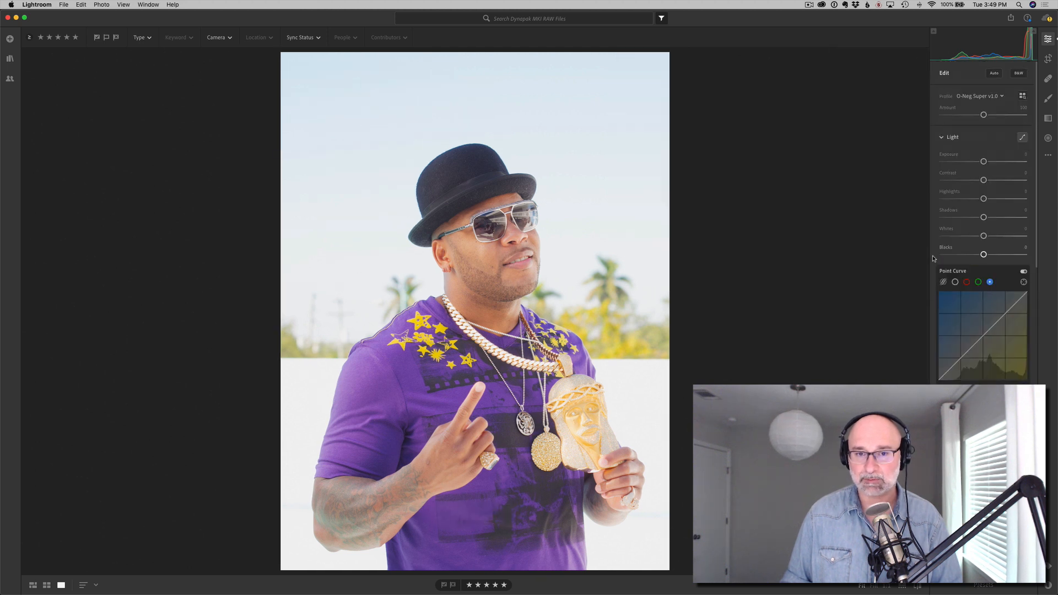
{"action": "left_click", "coordinate": [1020, 152]}
{"action": "key", "text": "Down"}
{"action": "key", "text": "Down"}
{"action": "key", "text": "Down"}
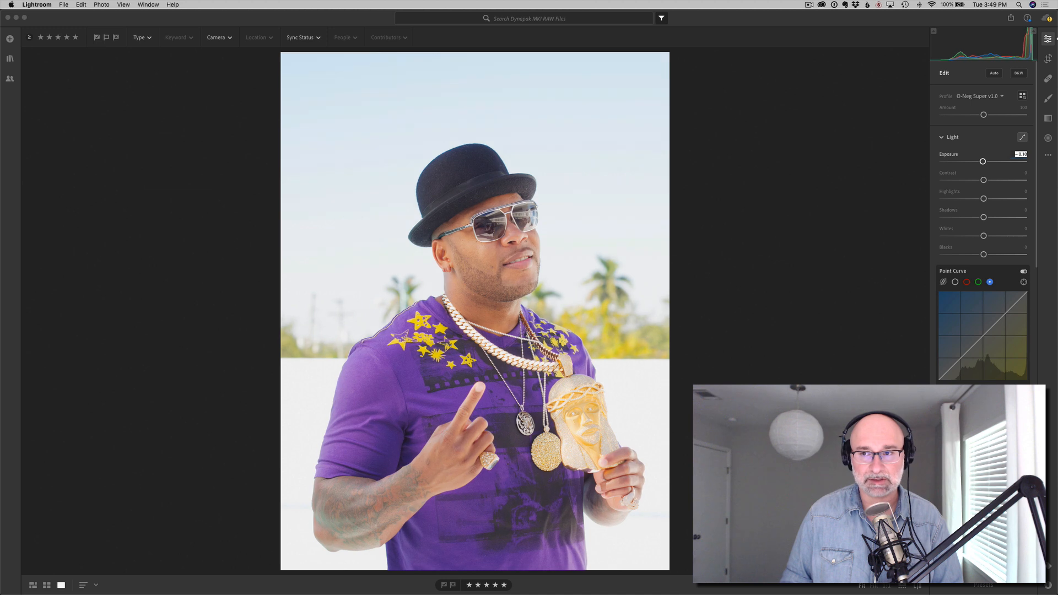
{"action": "key", "text": "Down"}
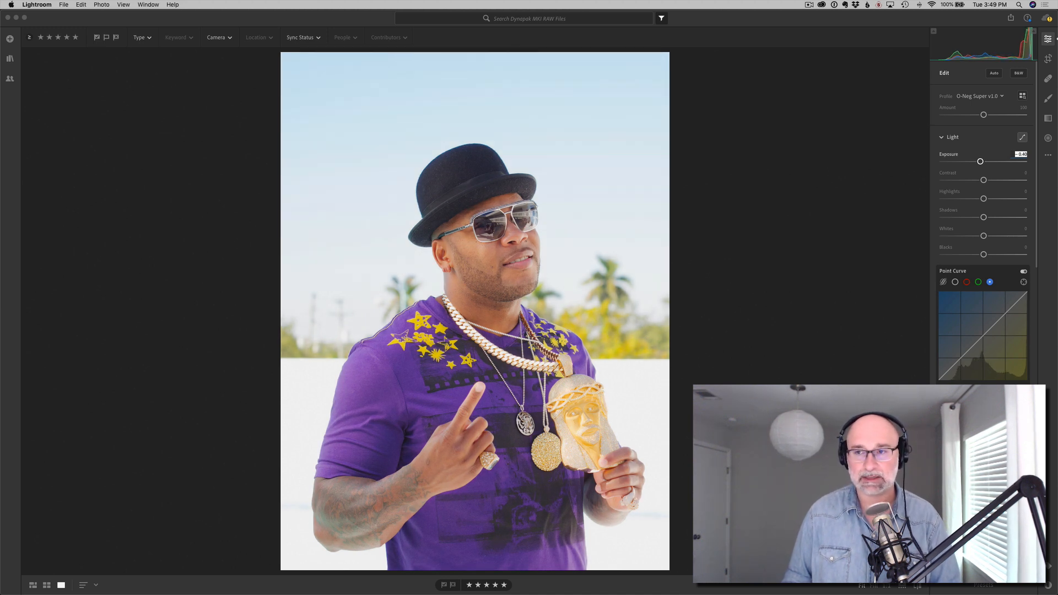
Step: Collapse the Light settings and raise the O-Neg Super v1.0 profile amount to 200
{"action": "left_click", "coordinate": [1004, 136]}
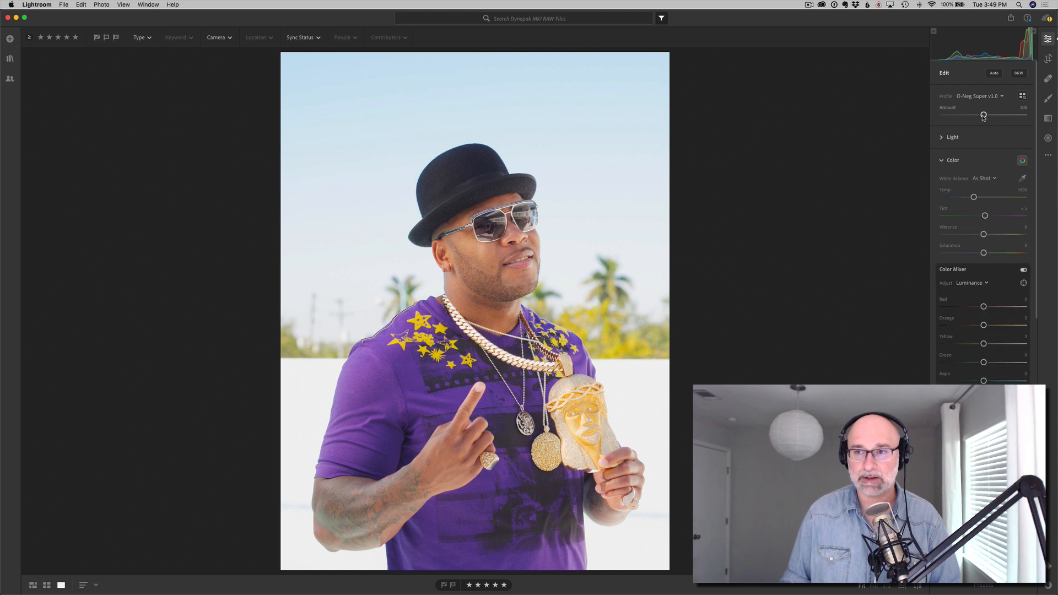
{"action": "left_click_drag", "start_coordinate": [983, 117], "coordinate": [1027, 119]}
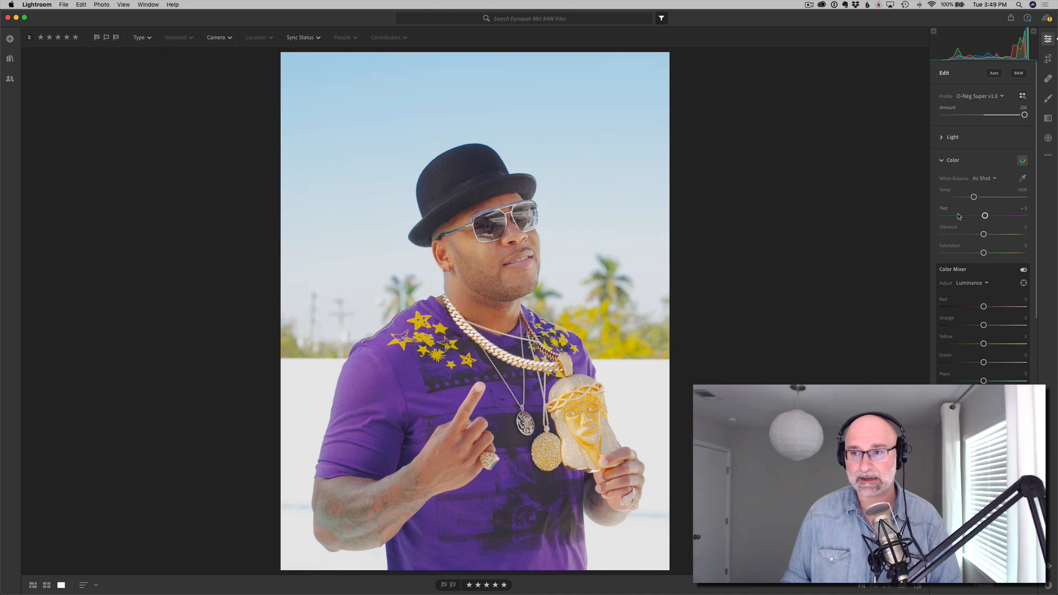
Step: Collapse the Color settings, try Texture at +46 and reset it, and raise Clarity to +17
{"action": "left_click", "coordinate": [938, 160]}
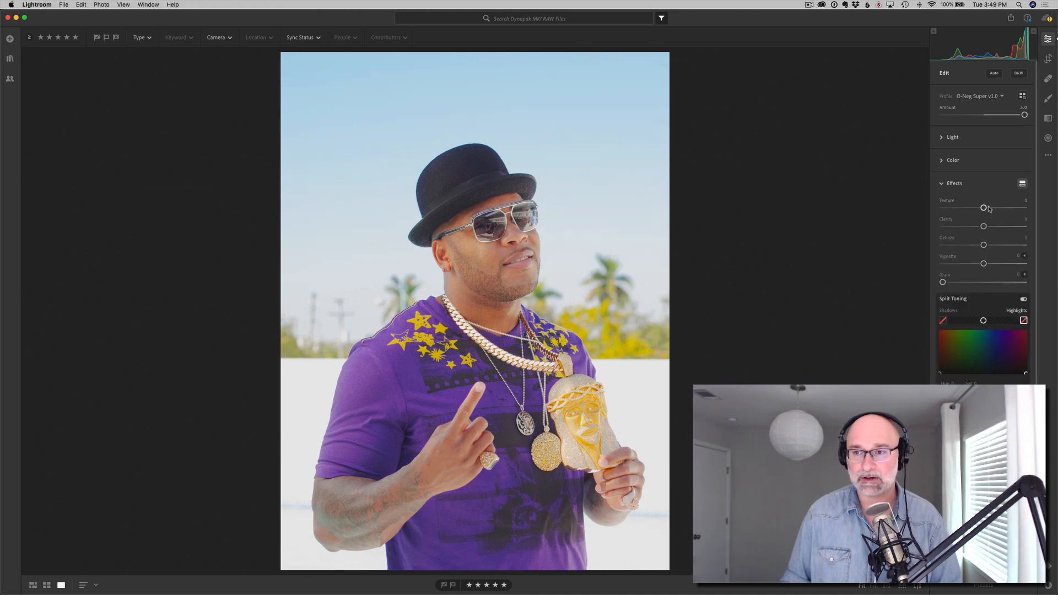
{"action": "left_click_drag", "start_coordinate": [984, 208], "coordinate": [1003, 209]}
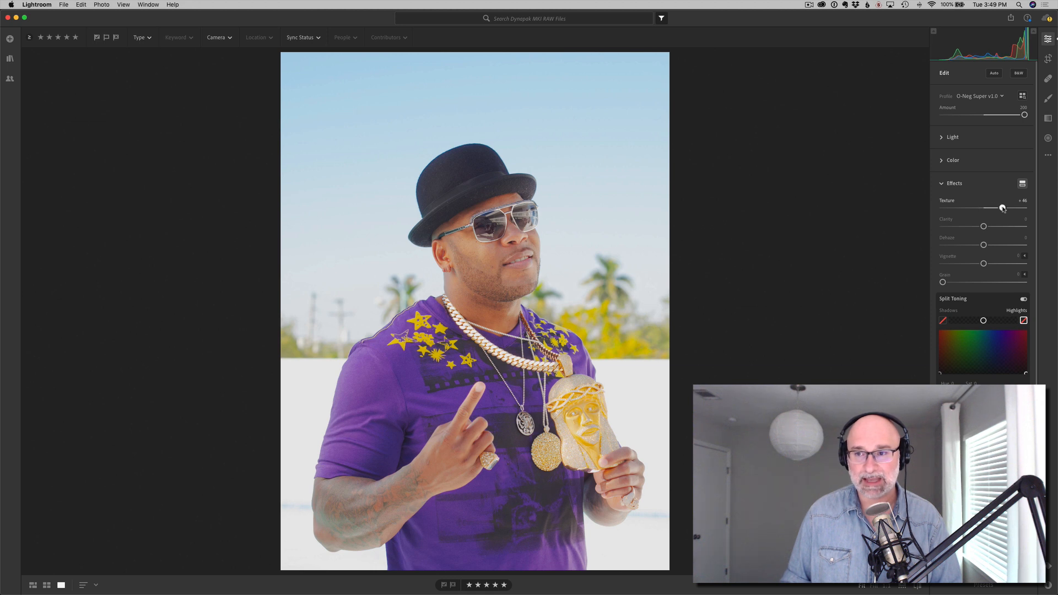
{"action": "double_click", "coordinate": [1003, 208]}
{"action": "left_click_drag", "start_coordinate": [984, 227], "coordinate": [991, 227]}
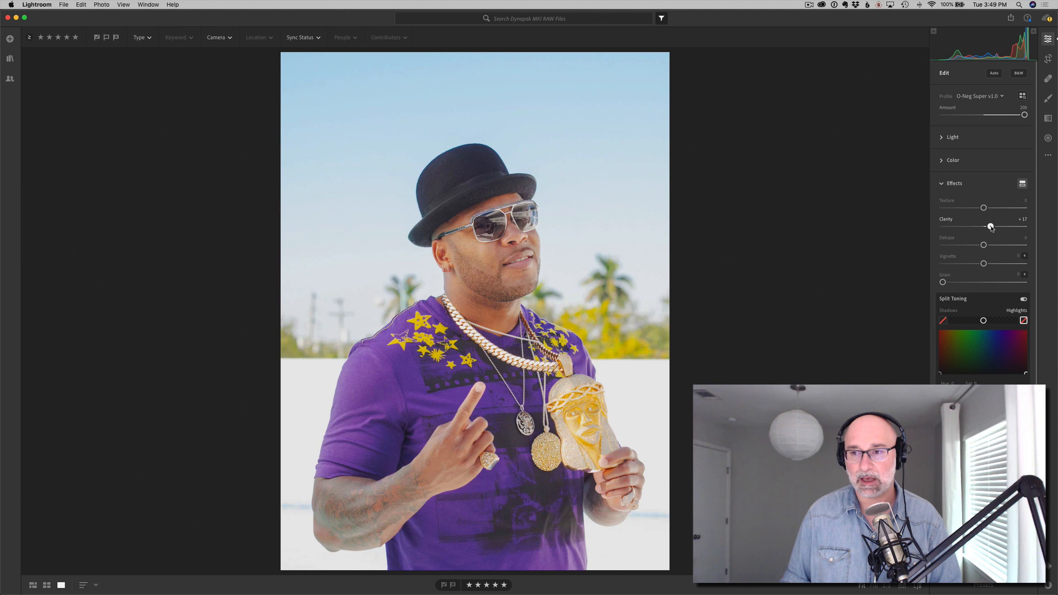
Step: Try Dehaze at +17, then reset both Clarity and Dehaze to their defaults
{"action": "left_click_drag", "start_coordinate": [984, 245], "coordinate": [989, 245]}
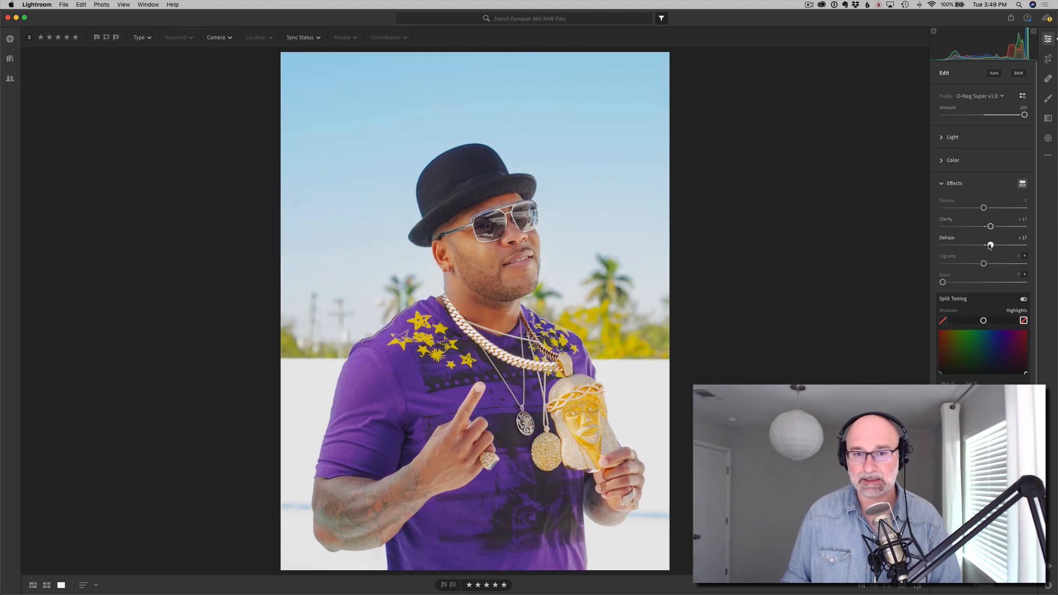
{"action": "double_click", "coordinate": [990, 226]}
{"action": "double_click", "coordinate": [991, 245]}
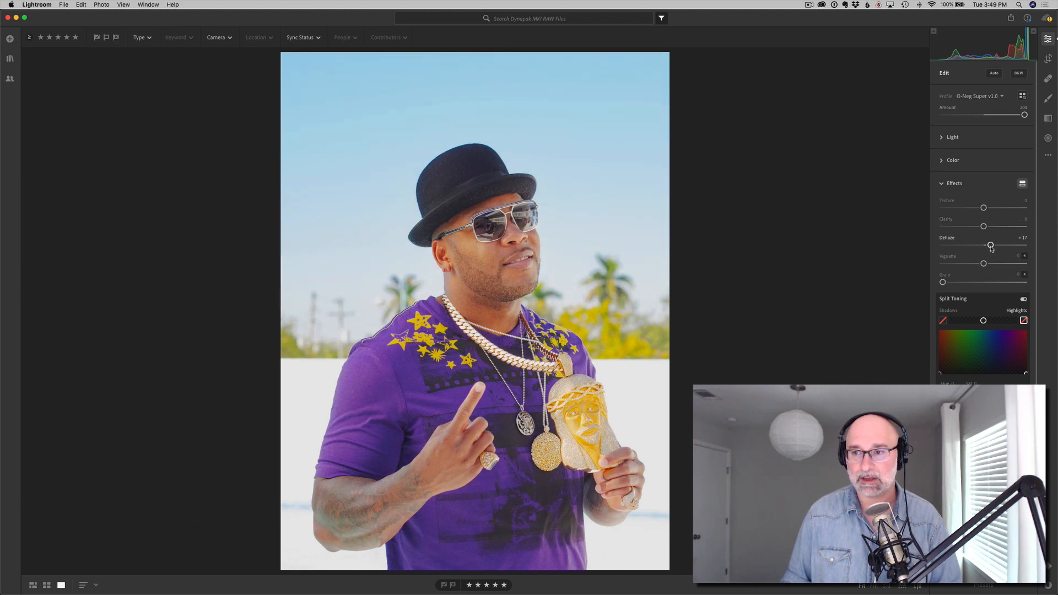
Step: Reset the O-Neg Super v1.0 profile amount, raise it to 114, and lower the exposure to -0.50
{"action": "double_click", "coordinate": [1024, 116]}
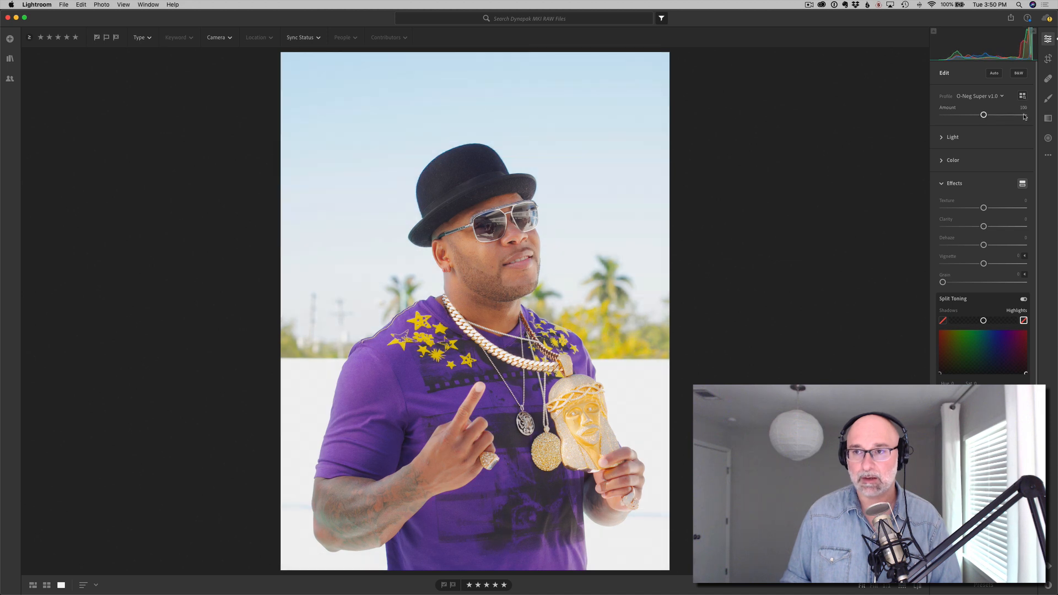
{"action": "left_click_drag", "start_coordinate": [985, 115], "coordinate": [990, 116]}
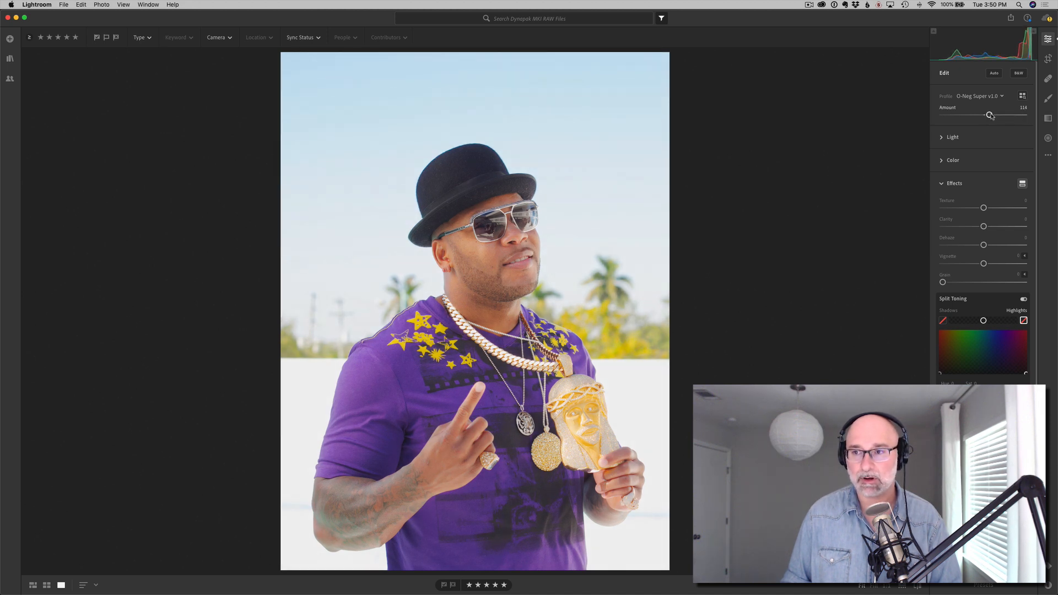
{"action": "left_click", "coordinate": [940, 138]}
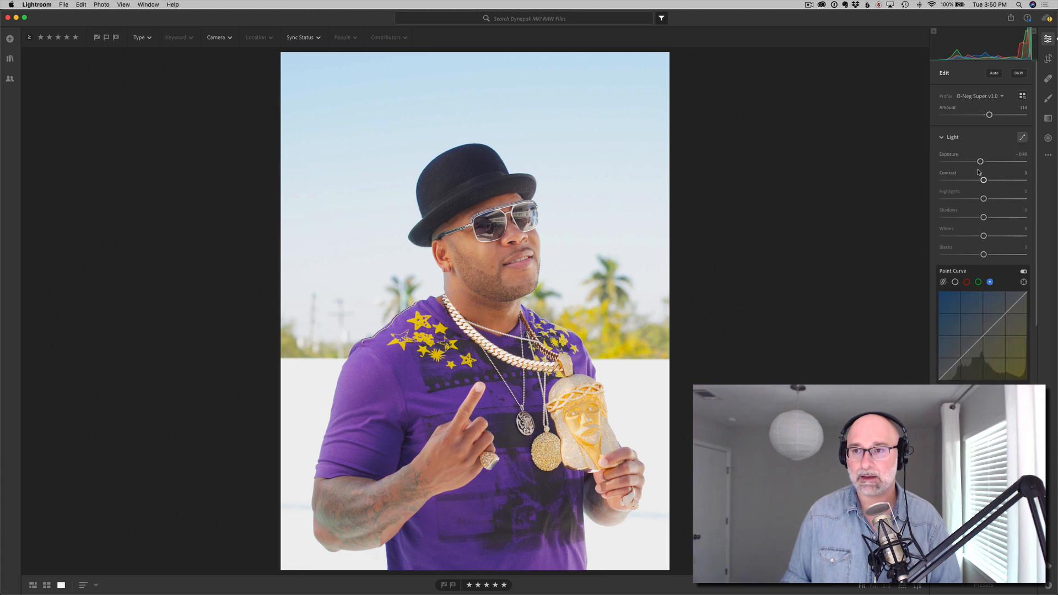
{"action": "left_click", "coordinate": [1014, 159]}
{"action": "key", "text": "Down"}
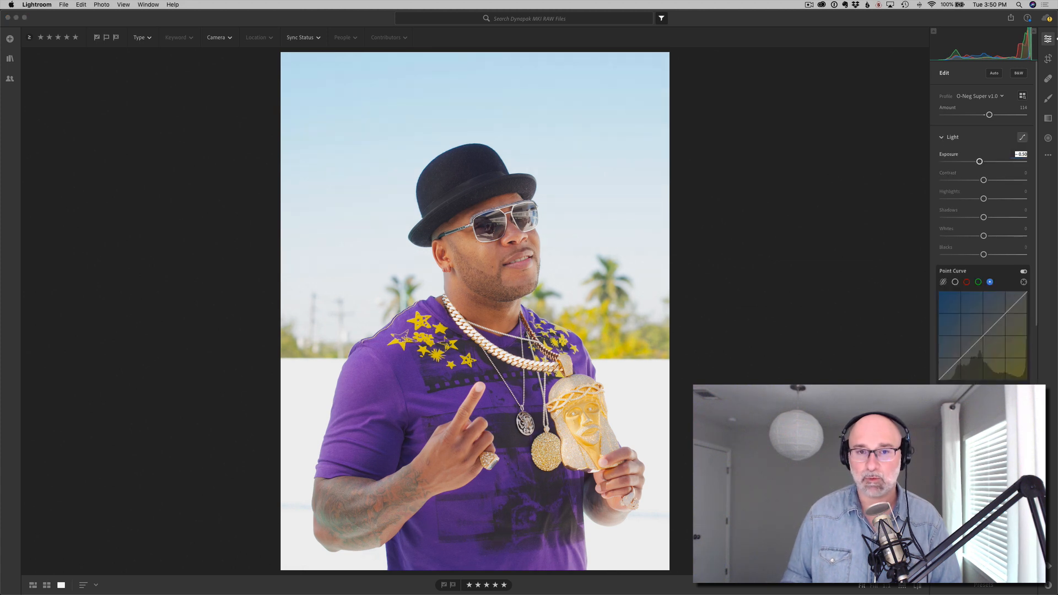
Step: Lower Blacks to -30 and raise the exposure to -0.30
{"action": "left_click", "coordinate": [1023, 248]}
{"action": "key", "text": "shift+Down"}
{"action": "key", "text": "shift+Down"}
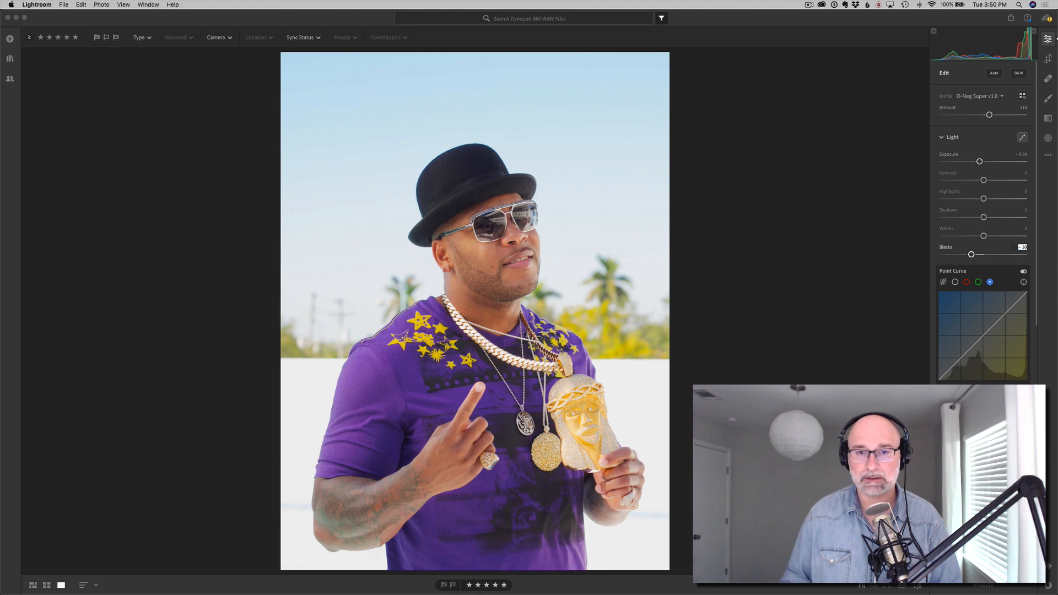
{"action": "left_click", "coordinate": [1021, 154]}
{"action": "key", "text": "Up"}
{"action": "key", "text": "Up"}
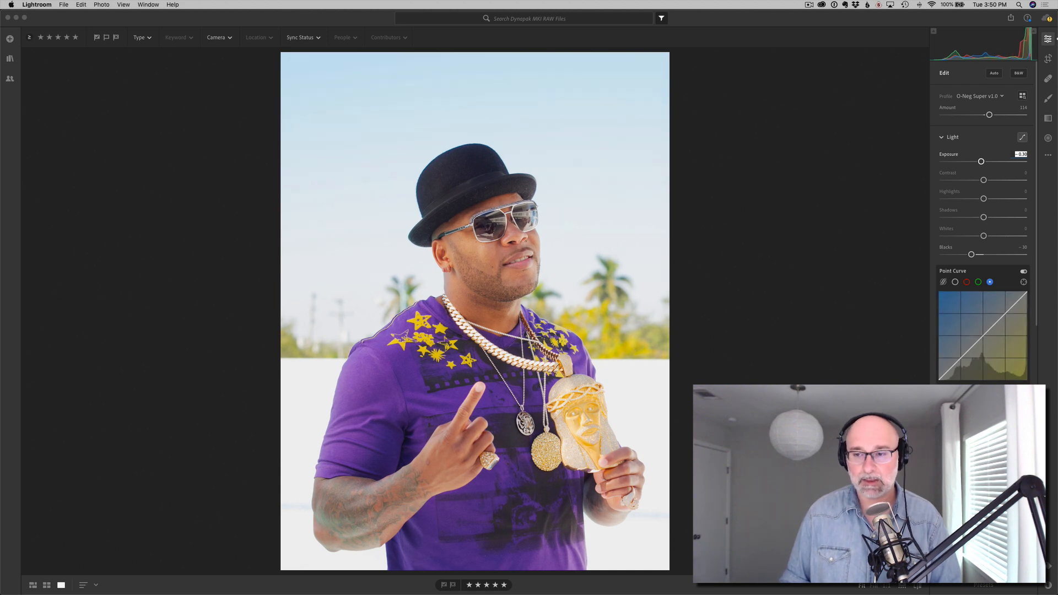
Step: Lower Vibrance to -9 and set the exposure back to -0.50
{"action": "scroll", "coordinate": [982, 276], "scroll_direction": "down", "scroll_amount": 5}
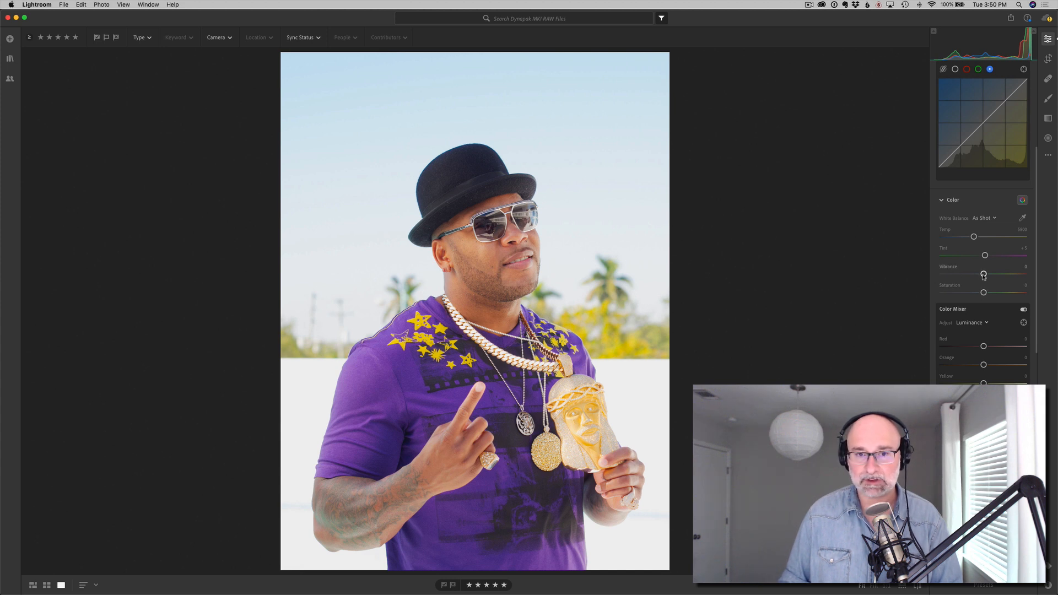
{"action": "left_click_drag", "start_coordinate": [983, 276], "coordinate": [979, 275]}
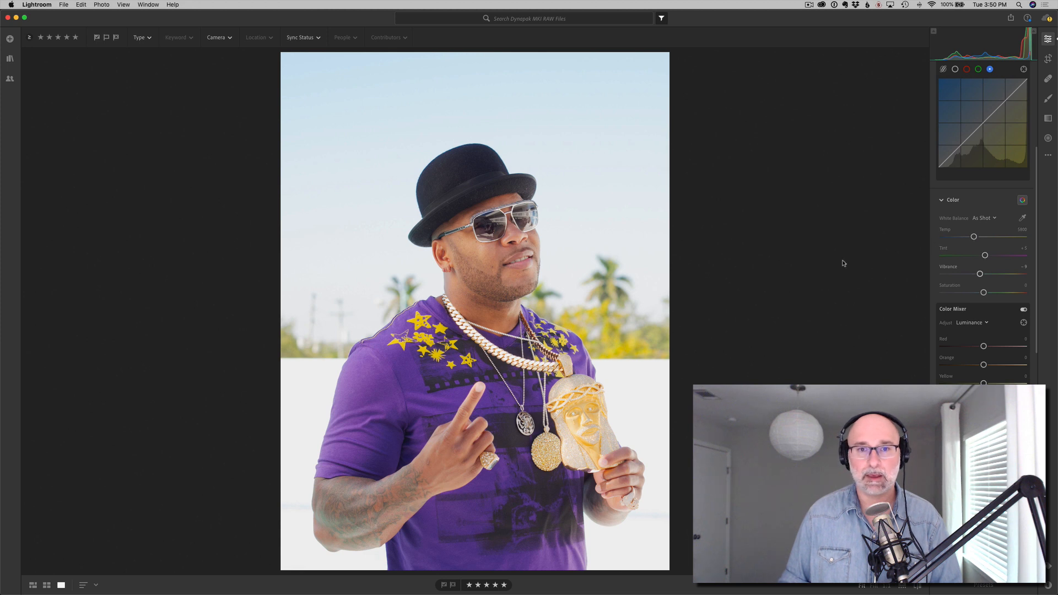
{"action": "scroll", "coordinate": [970, 231], "scroll_direction": "up", "scroll_amount": 5}
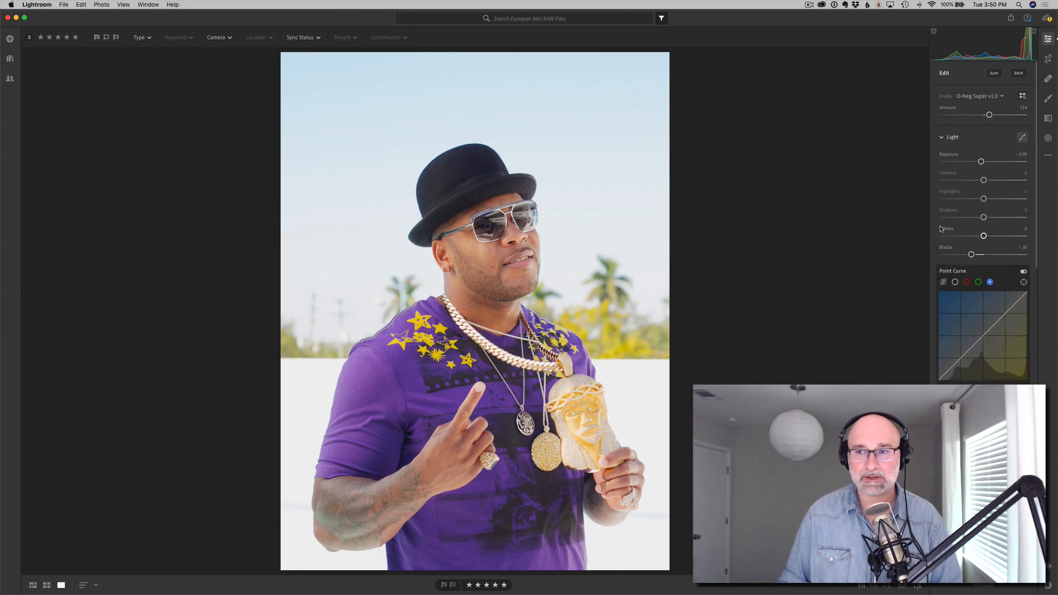
{"action": "left_click", "coordinate": [1019, 154]}
{"action": "key", "text": "Down"}
{"action": "key", "text": "Down"}
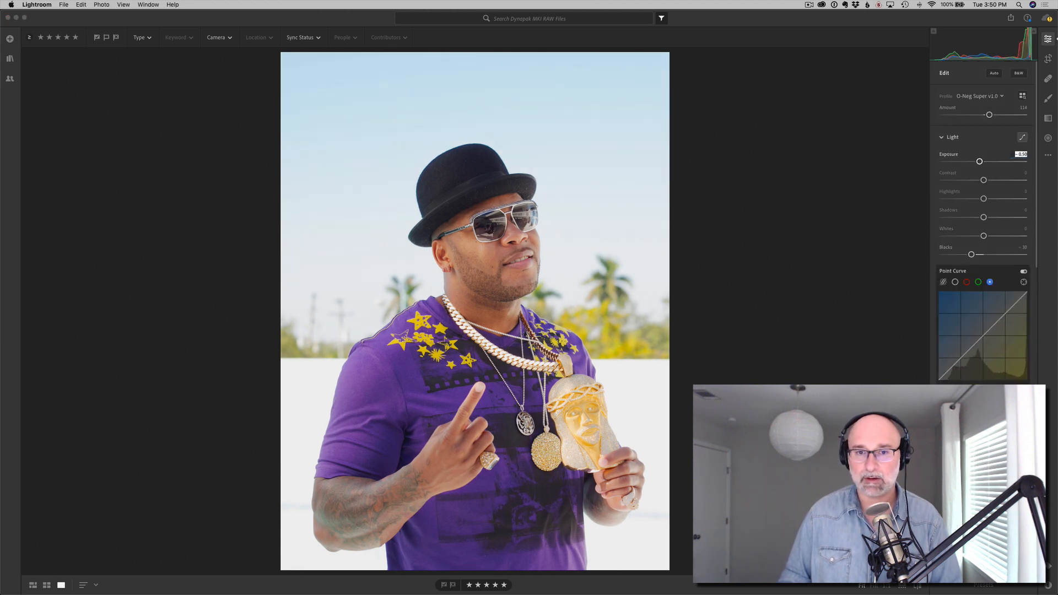
{"action": "key", "text": "Return"}
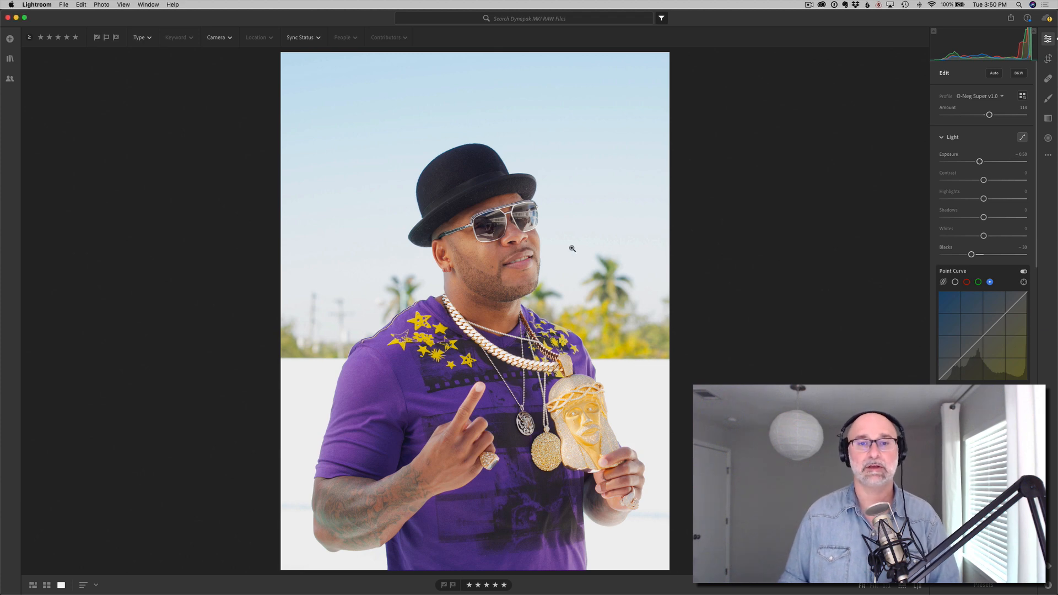
Step: Examine the man's face, sunglasses and hat up close to check the skin tones and detail
{"action": "left_click", "coordinate": [569, 273]}
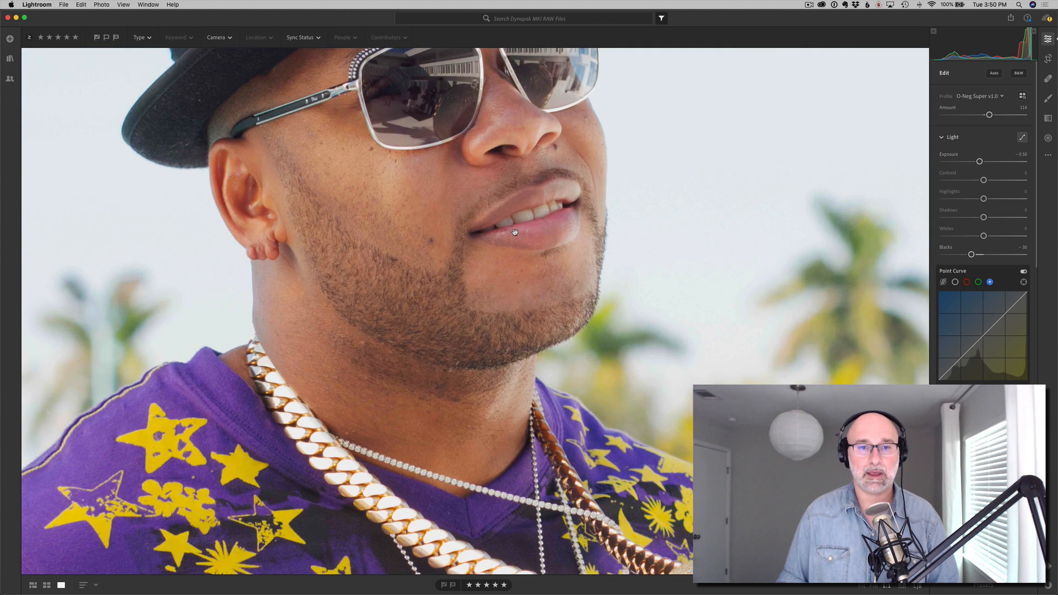
{"action": "left_click_drag", "start_coordinate": [515, 232], "coordinate": [566, 379]}
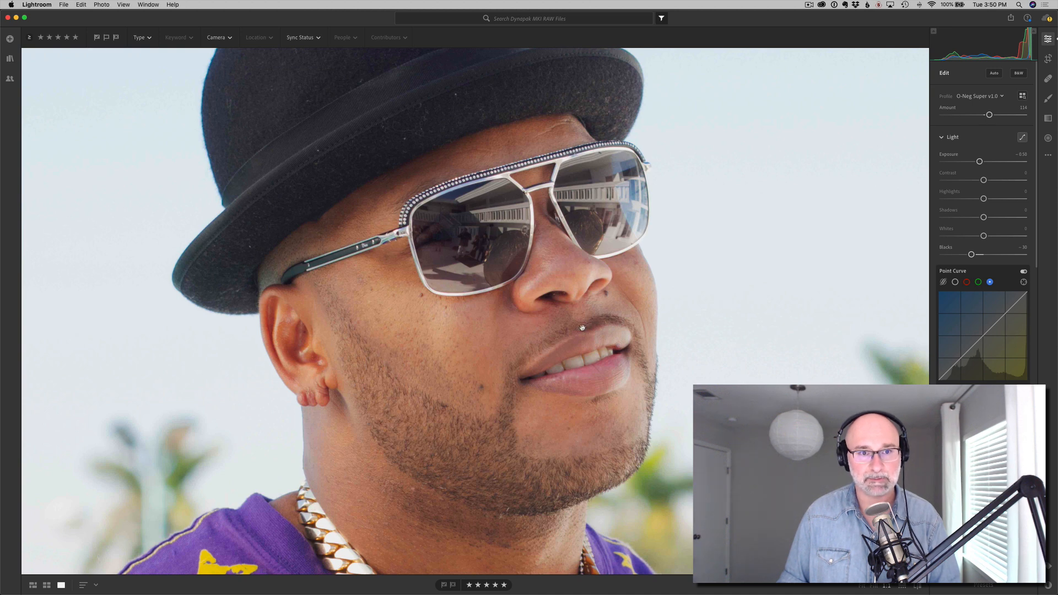
{"action": "left_click_drag", "start_coordinate": [571, 318], "coordinate": [581, 360]}
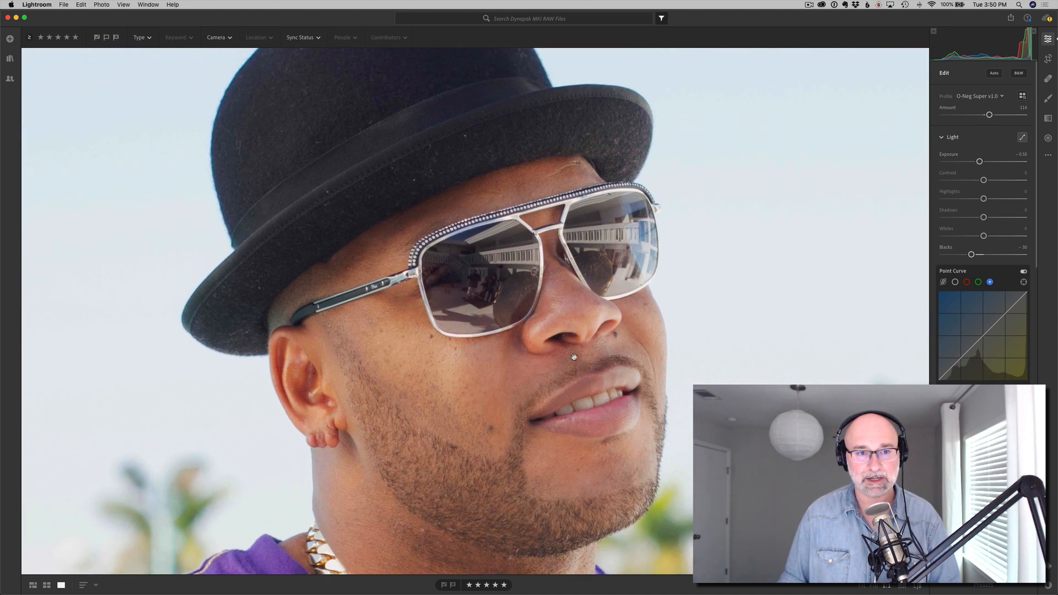
{"action": "left_click", "coordinate": [604, 367]}
Step: Return to the album's photo grid and open the cooler-toned photo of the kissing couple
{"action": "key", "text": "g"}
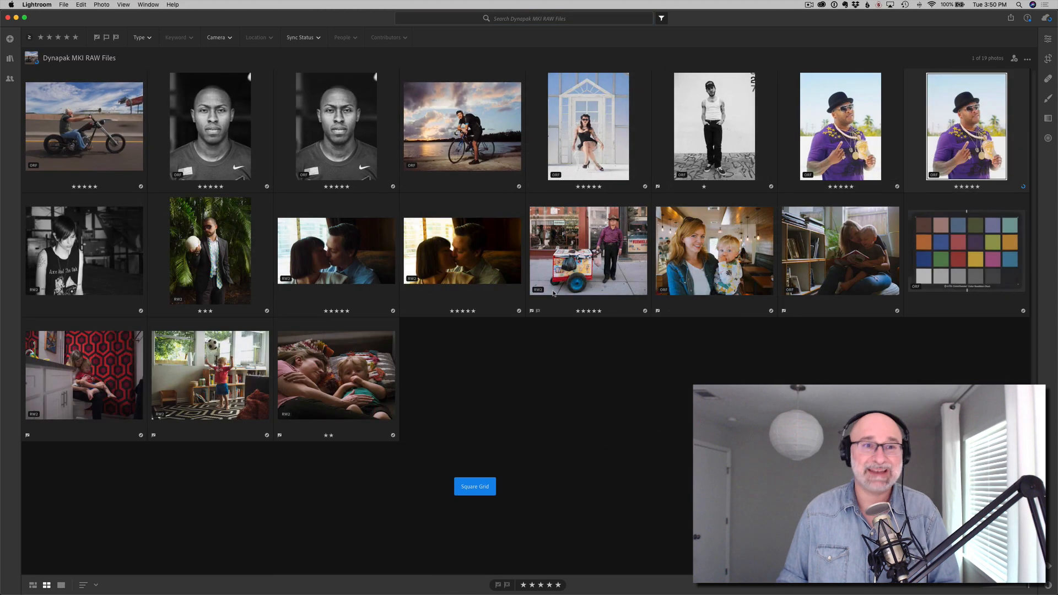
{"action": "left_click", "coordinate": [587, 381]}
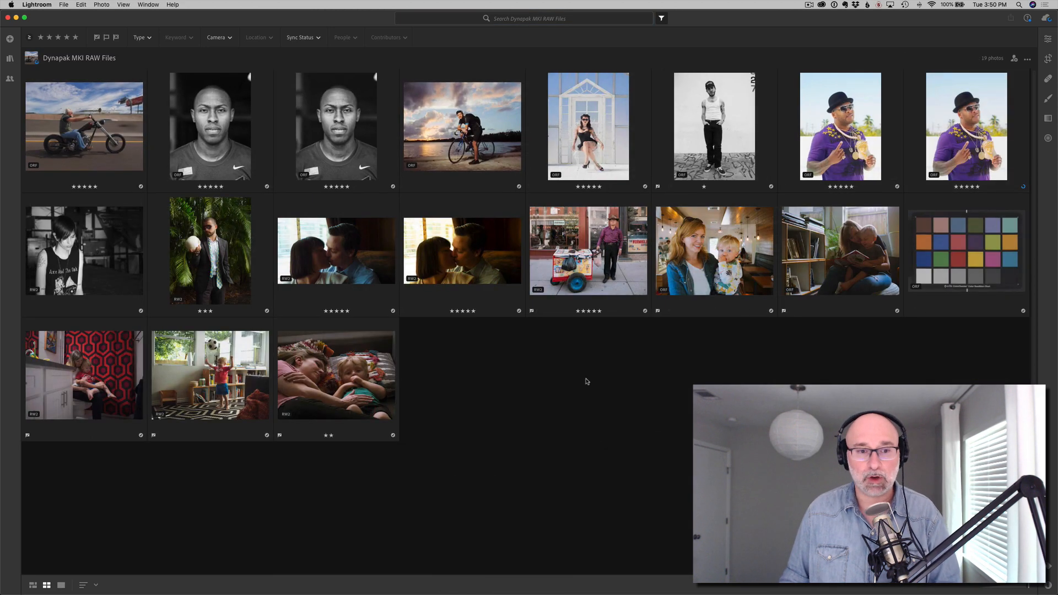
{"action": "double_click", "coordinate": [353, 262]}
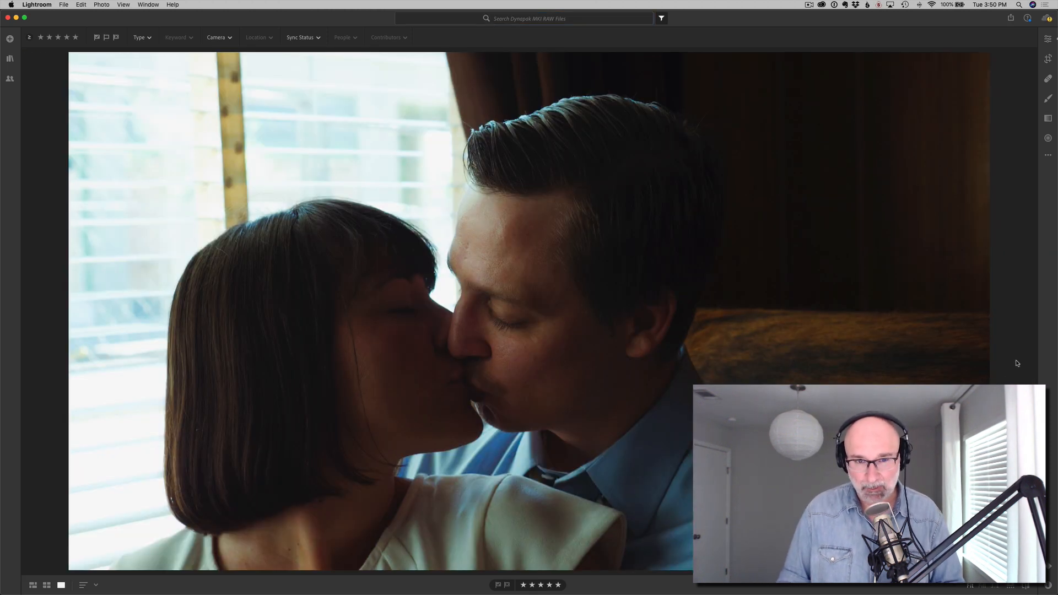
Step: Compare the edited couple photo with its original several times, ending on the edited version
{"action": "key", "text": "backslash"}
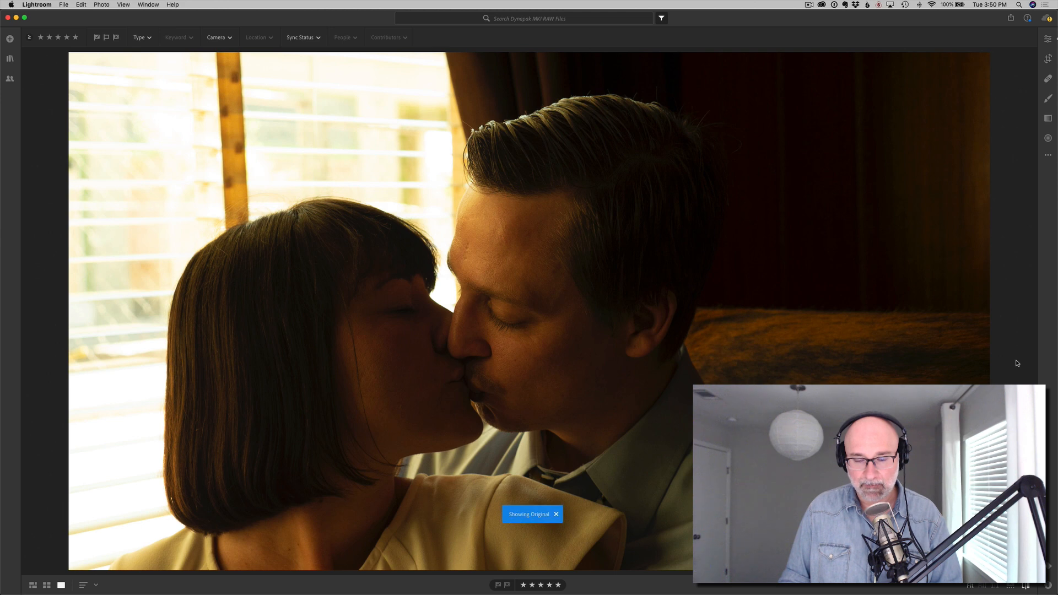
{"action": "key", "text": "backslash"}
{"action": "key", "text": "backslash"}
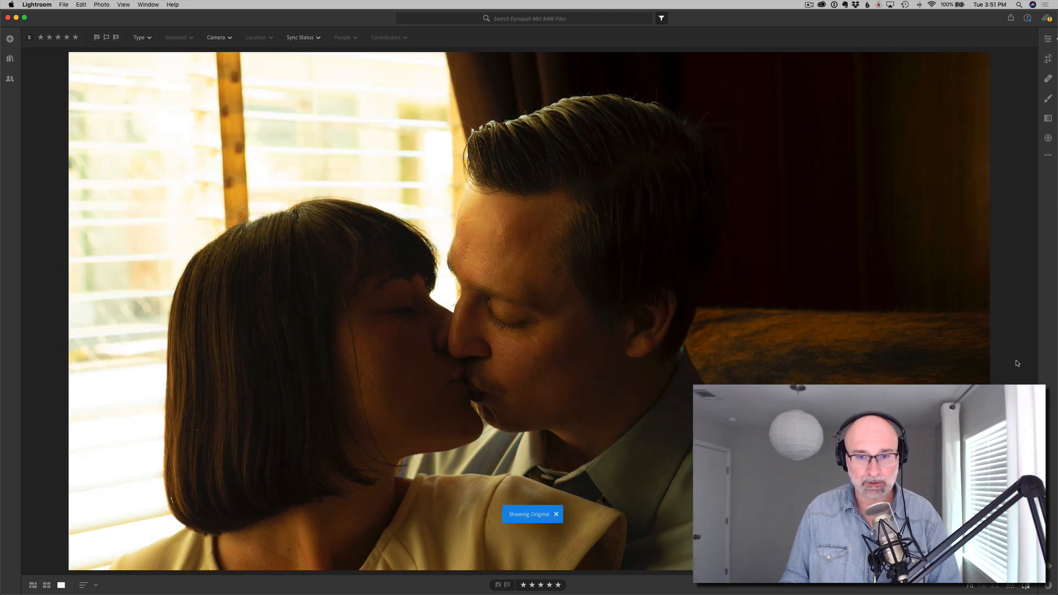
{"action": "key", "text": "backslash"}
{"action": "key", "text": "backslash"}
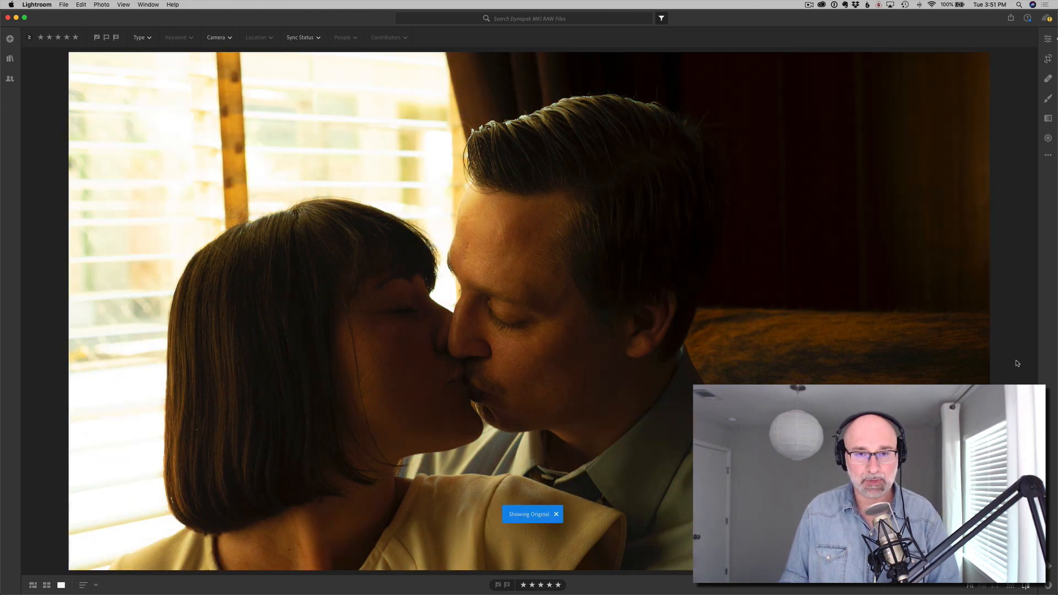
{"action": "key", "text": "backslash"}
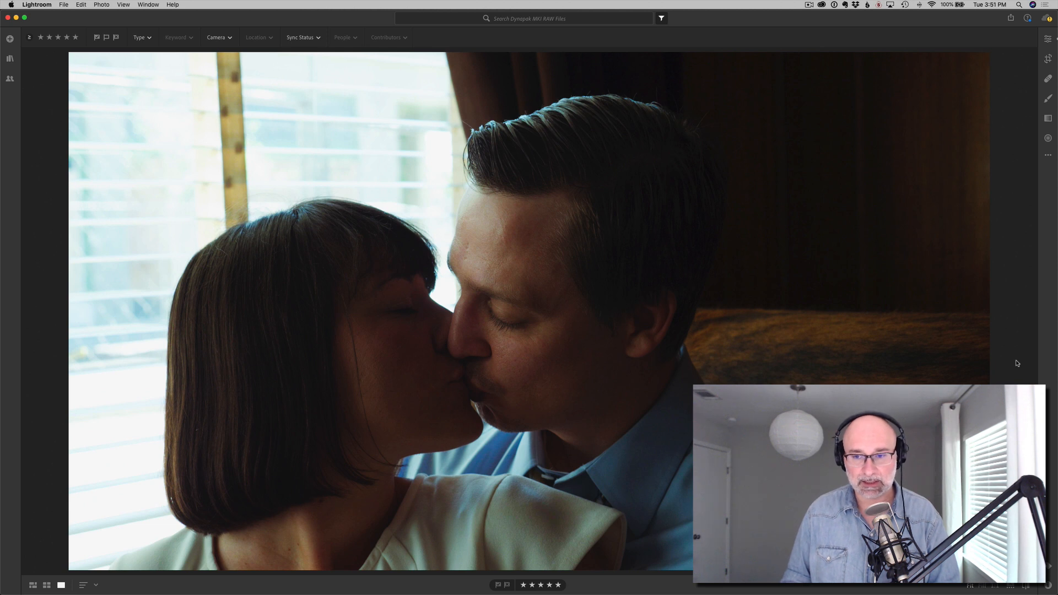
Step: Show the couple photo's edit settings and inspect its green and blue point curves
{"action": "key", "text": "e"}
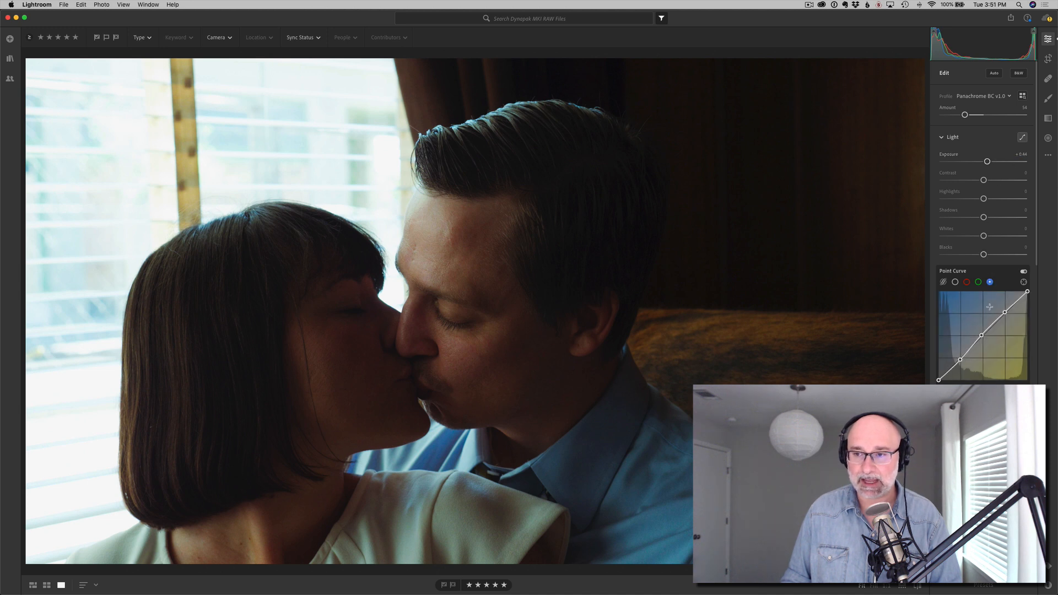
{"action": "left_click", "coordinate": [978, 282]}
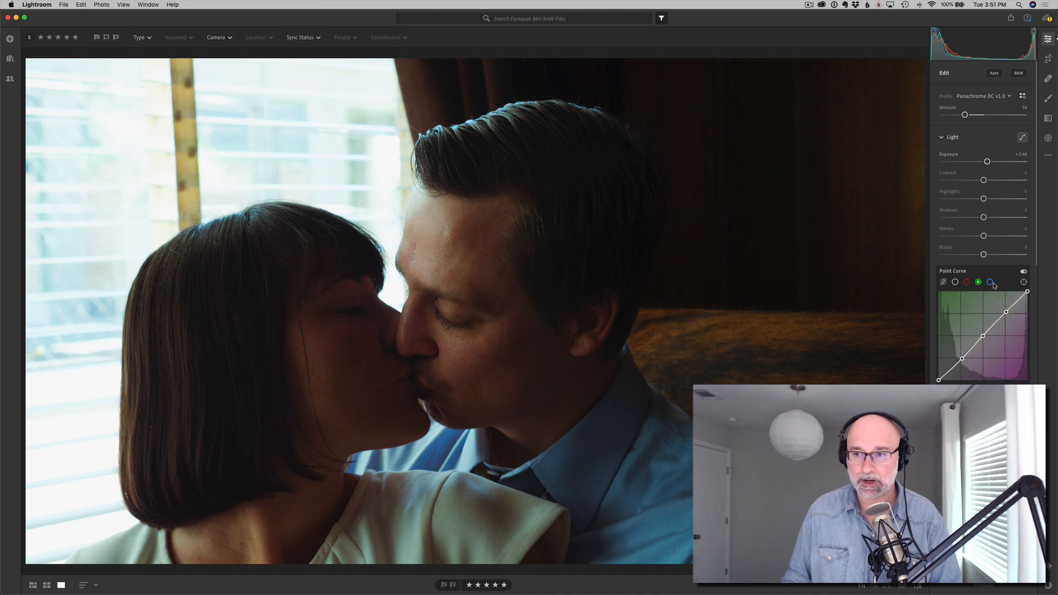
{"action": "left_click", "coordinate": [990, 283]}
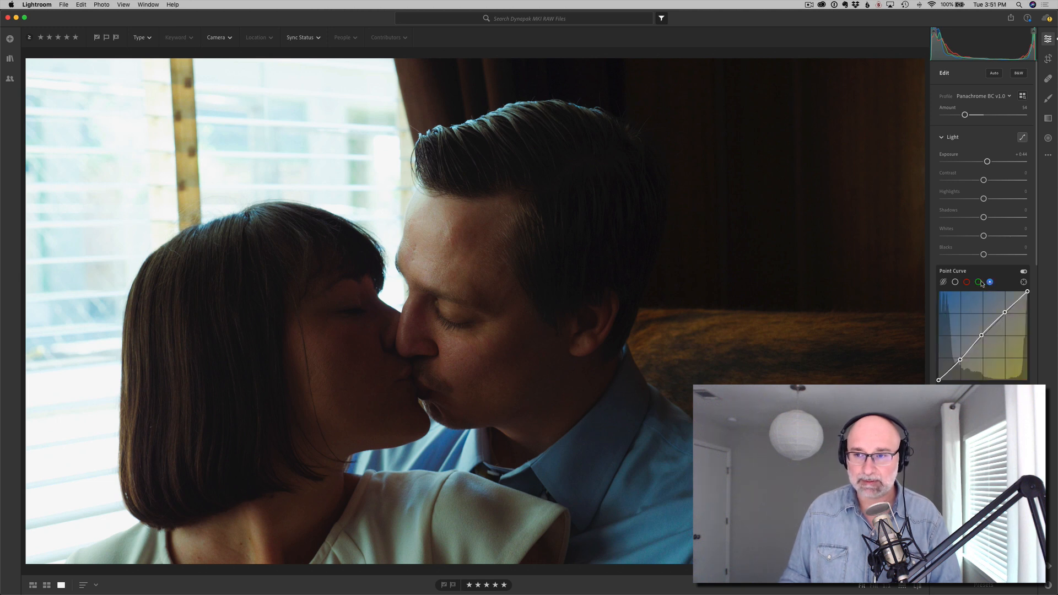
{"action": "left_click", "coordinate": [979, 283]}
{"action": "left_click", "coordinate": [990, 283]}
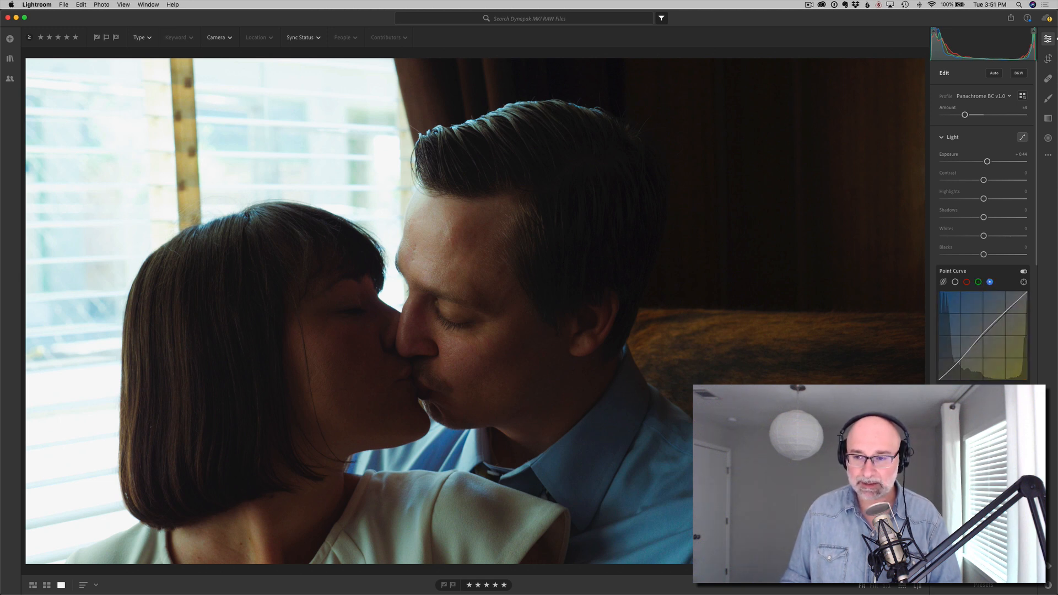
{"action": "scroll", "coordinate": [984, 275], "scroll_direction": "down", "scroll_amount": 5}
{"action": "scroll", "coordinate": [984, 221], "scroll_direction": "up", "scroll_amount": 5}
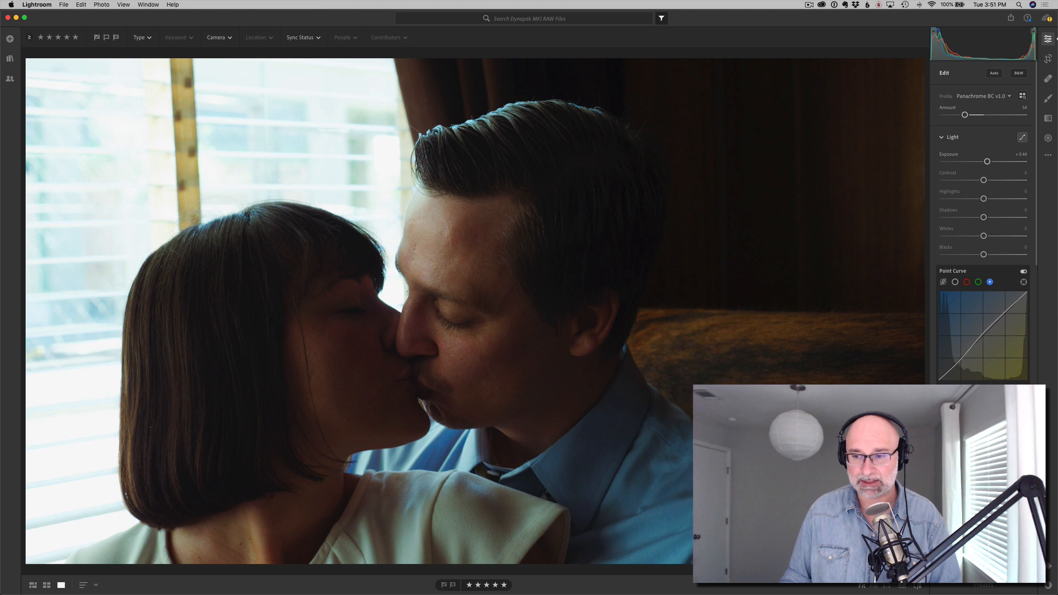
Step: Reset all edits on the couple photo and apply the favorite profile Panachrome BC v1.0
{"action": "key", "text": "super+r"}
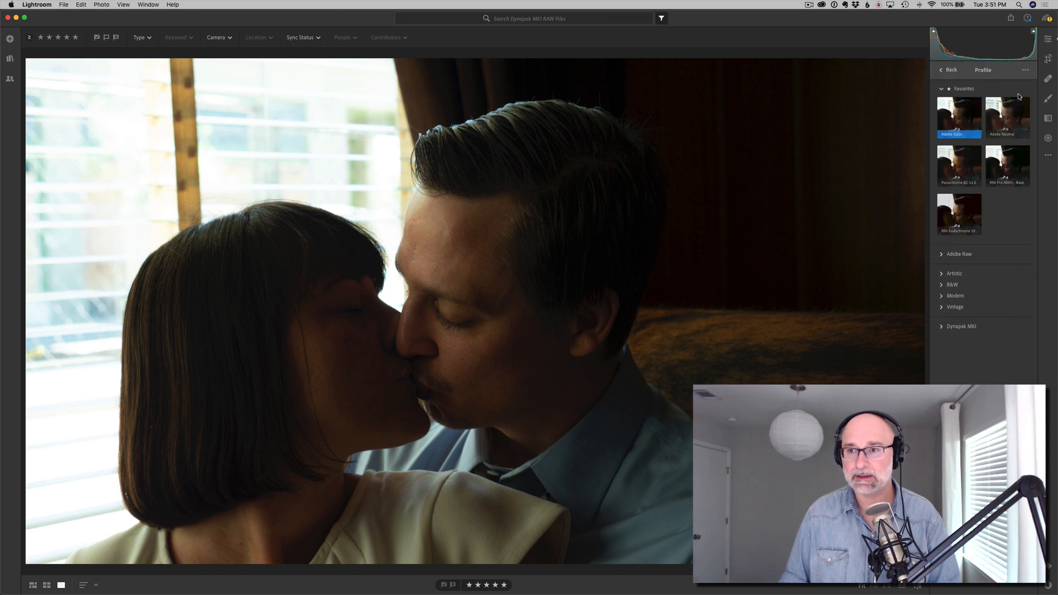
{"action": "left_click", "coordinate": [959, 166]}
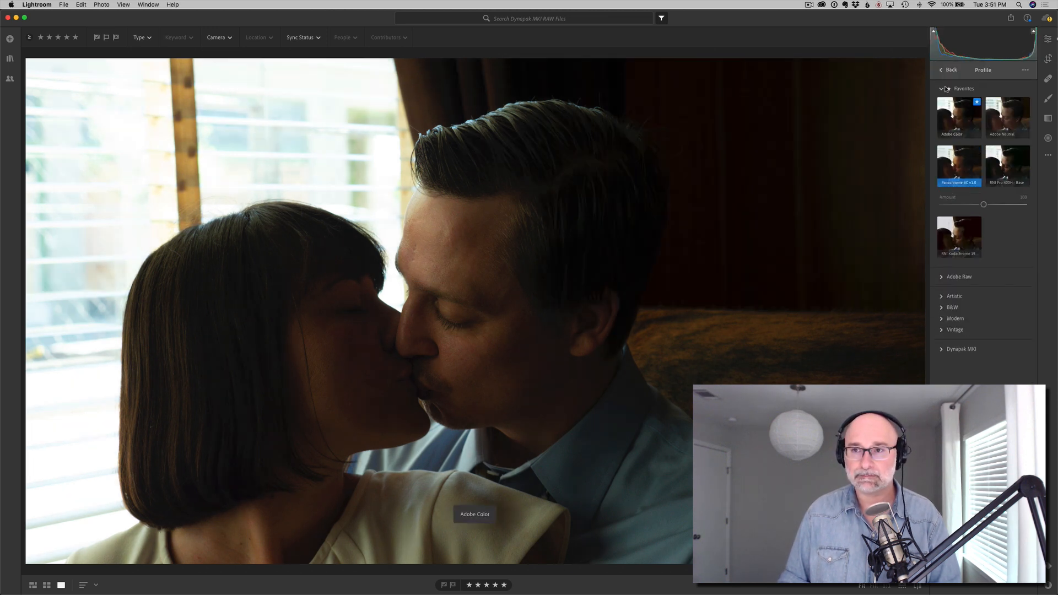
{"action": "left_click", "coordinate": [942, 71]}
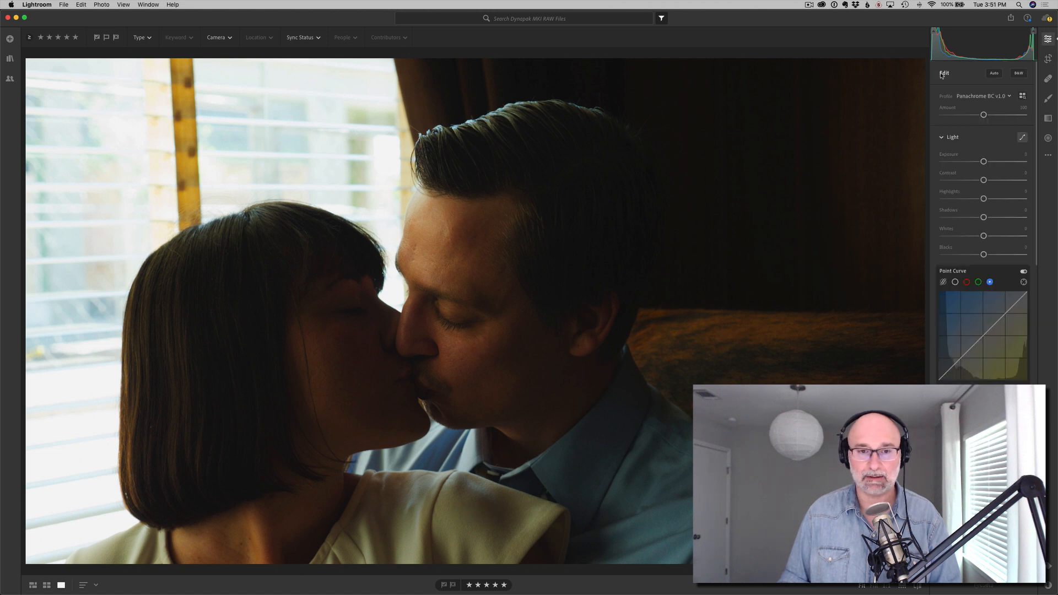
Step: Lower the Panachrome BC v1.0 profile amount to 67, try an exposure of 0.60, and settle on +0.50
{"action": "left_click_drag", "start_coordinate": [983, 117], "coordinate": [970, 118]}
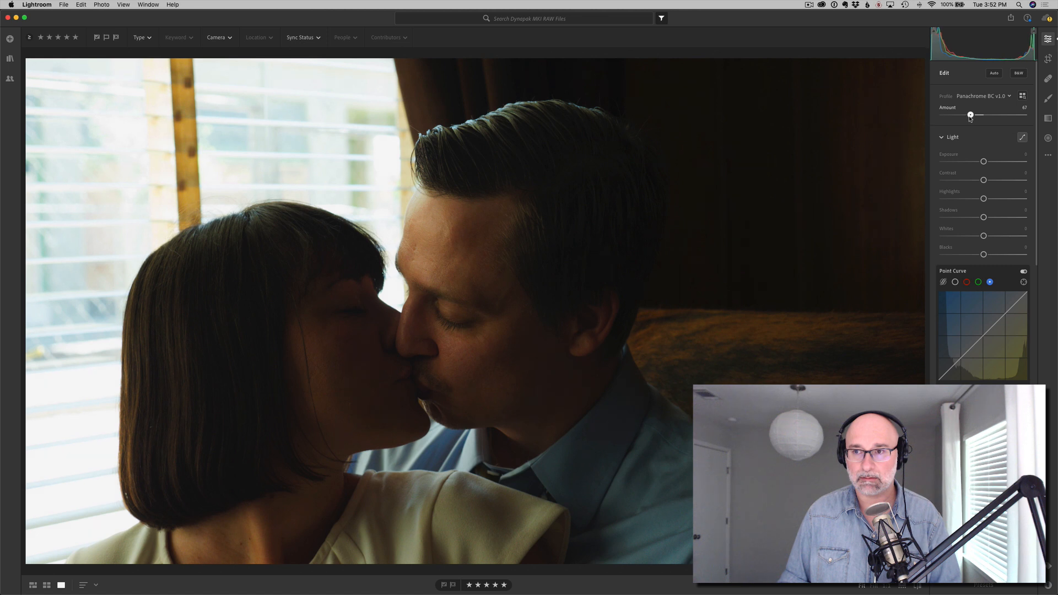
{"action": "left_click", "coordinate": [1021, 155]}
{"action": "type", "text": "0.6"}
{"action": "key", "text": "Return"}
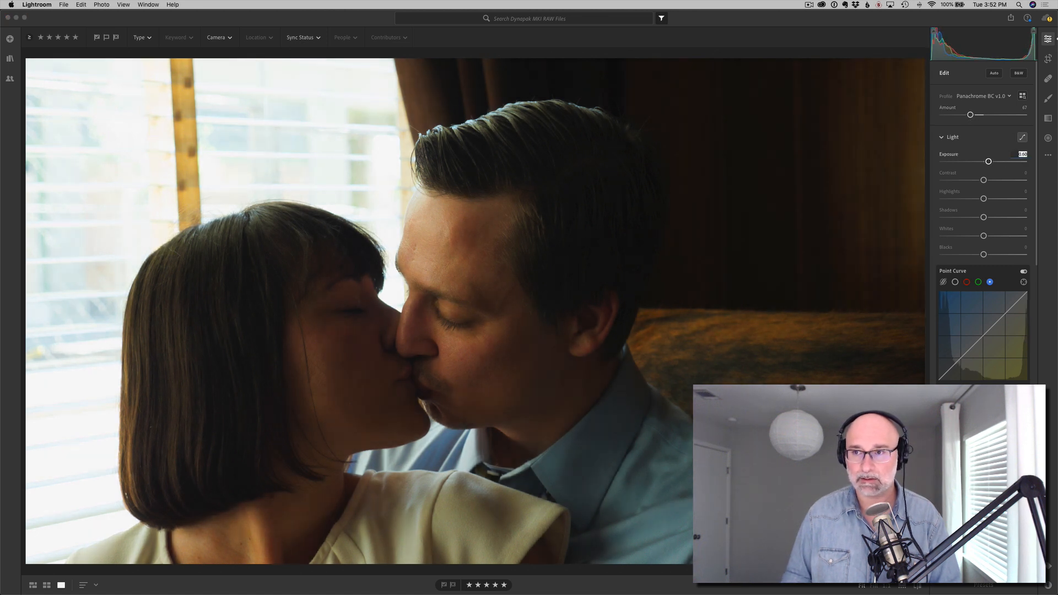
{"action": "type", "text": "0.5"}
{"action": "key", "text": "Return"}
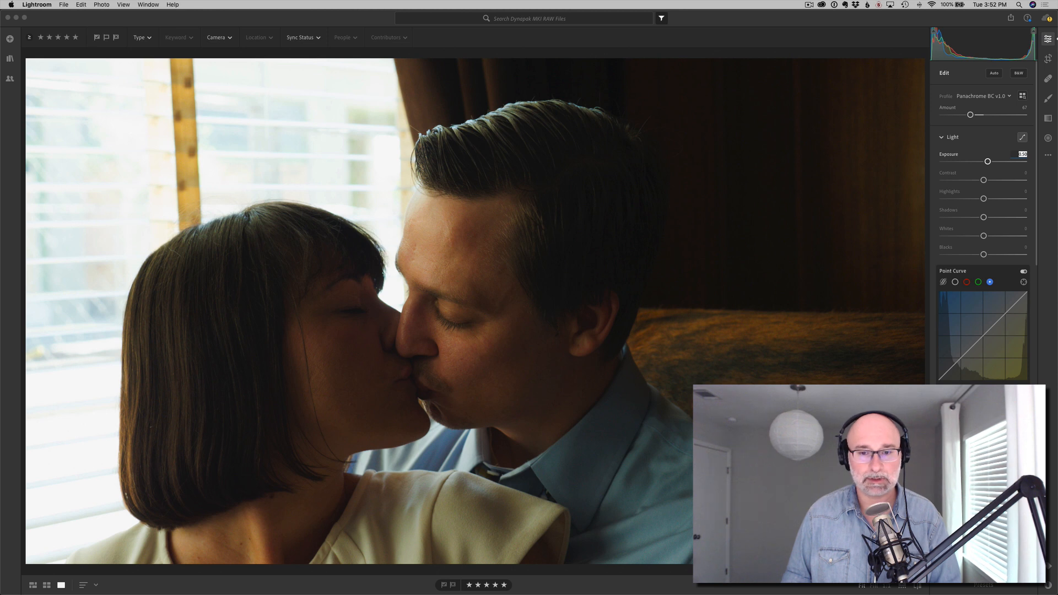
{"action": "left_click", "coordinate": [933, 158]}
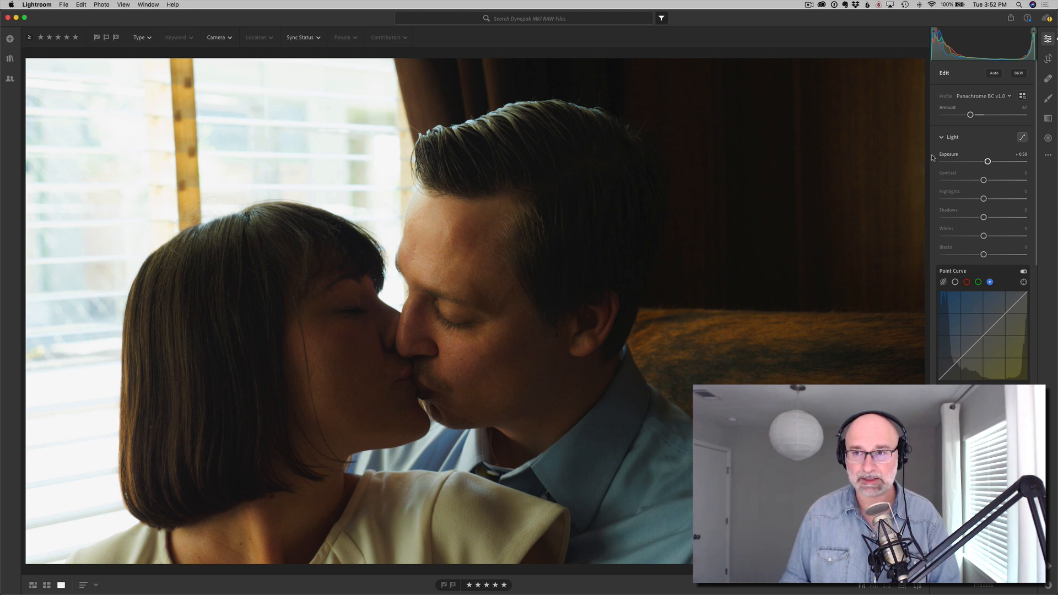
Step: Compare the Panachrome version of the couple photo with its neighbouring version and review its light, point curve, and color settings
{"action": "key", "text": "Left"}
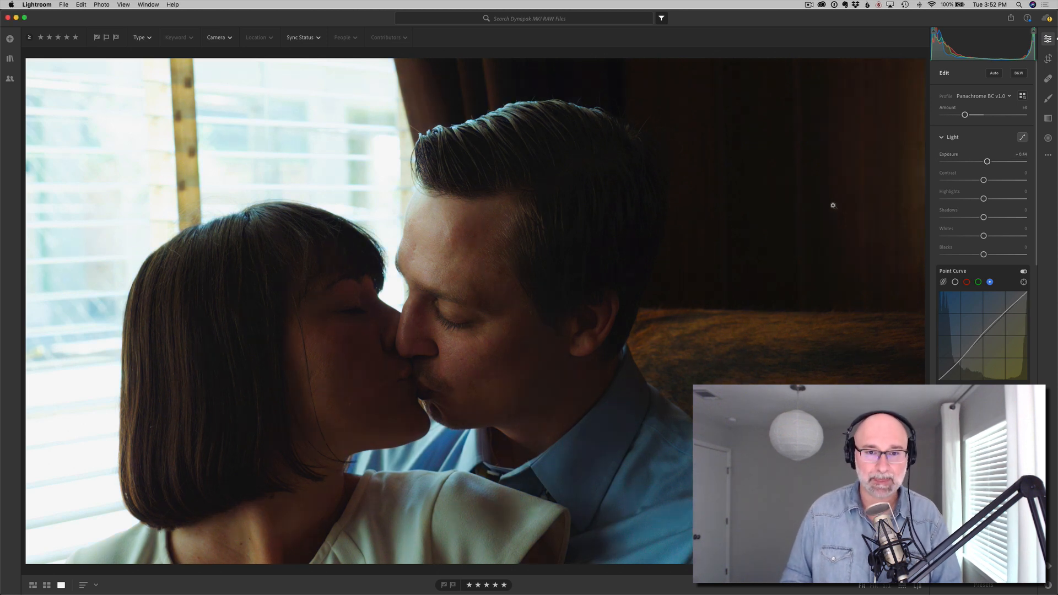
{"action": "key", "text": "Right"}
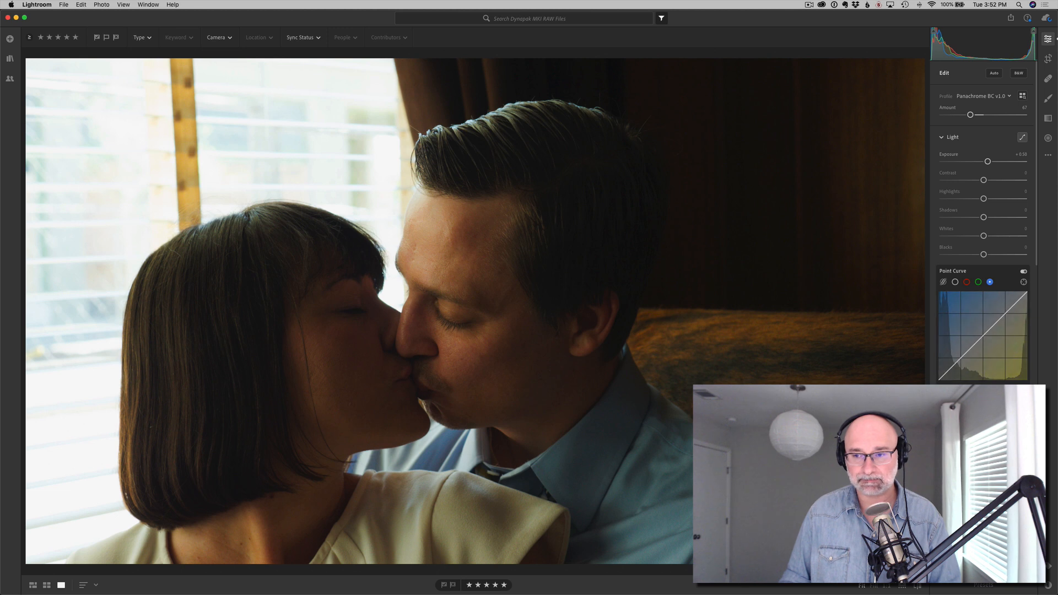
{"action": "scroll", "coordinate": [983, 220], "scroll_direction": "down", "scroll_amount": 3}
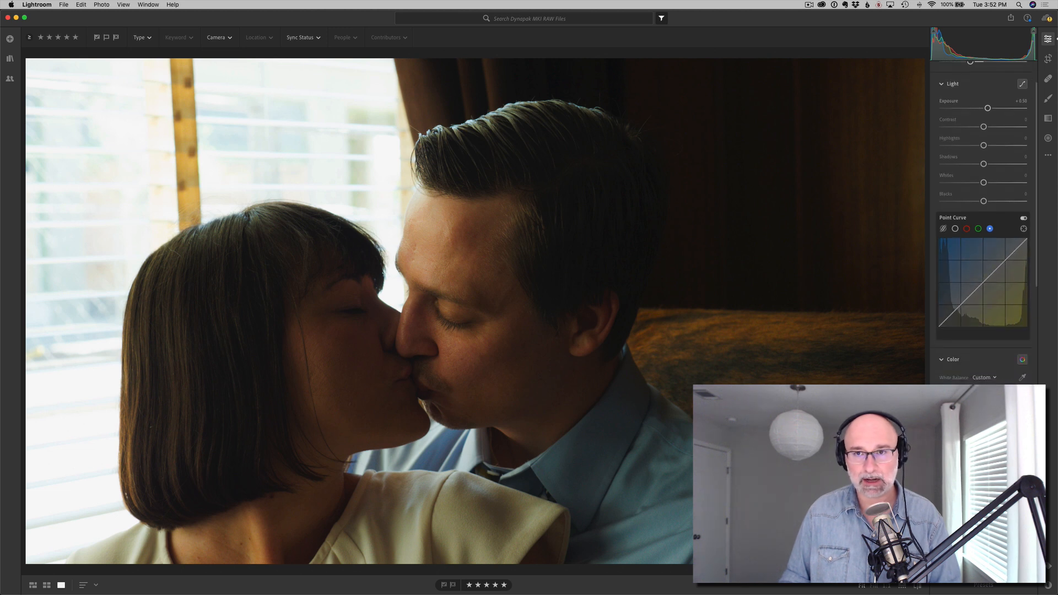
{"action": "scroll", "coordinate": [983, 220], "scroll_direction": "down", "scroll_amount": 7}
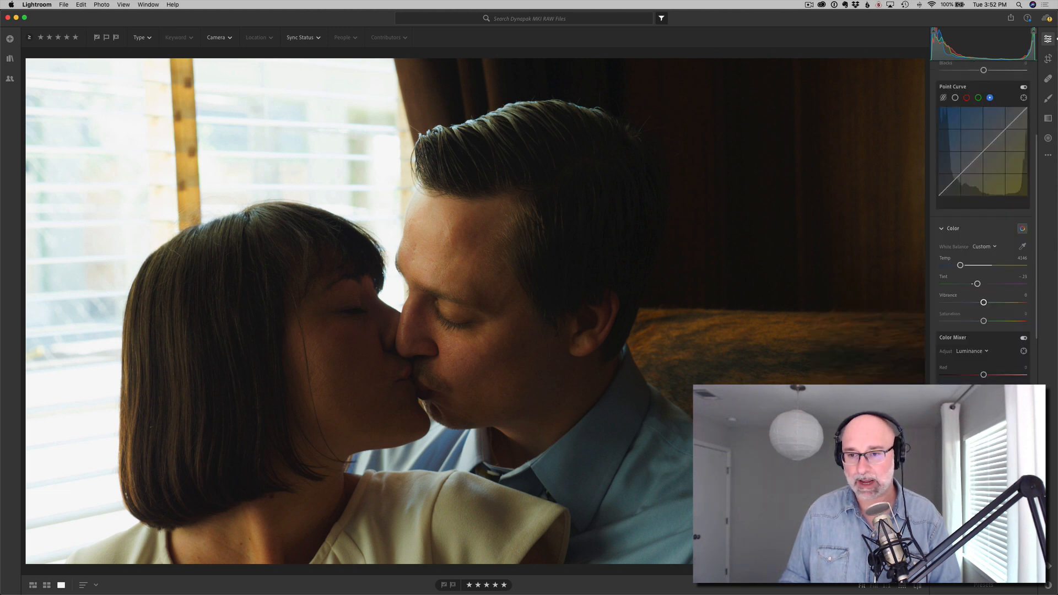
{"action": "scroll", "coordinate": [983, 220], "scroll_direction": "down", "scroll_amount": 5}
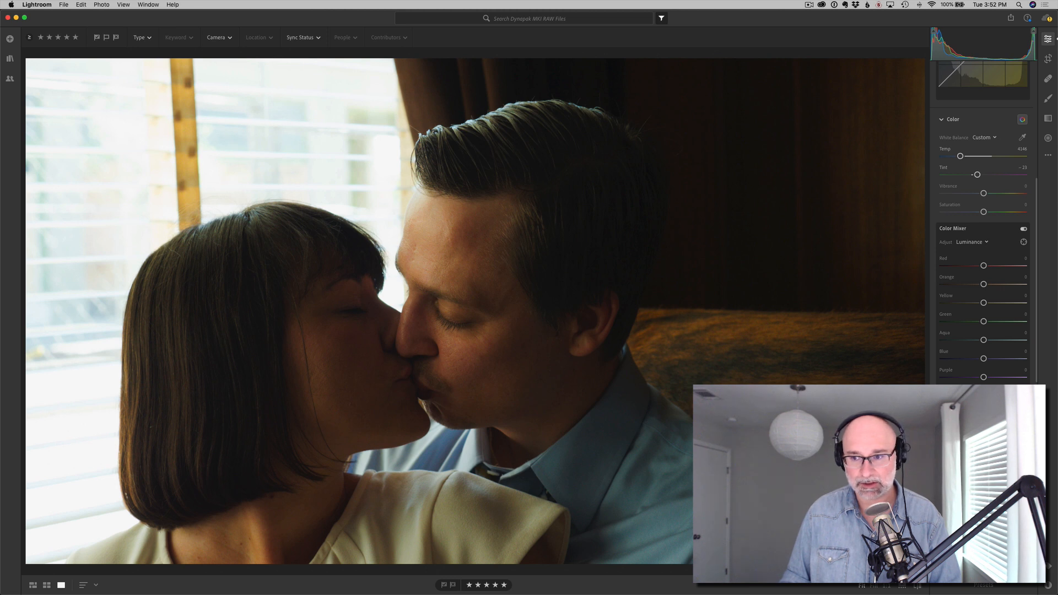
{"action": "scroll", "coordinate": [983, 221], "scroll_direction": "up", "scroll_amount": 5}
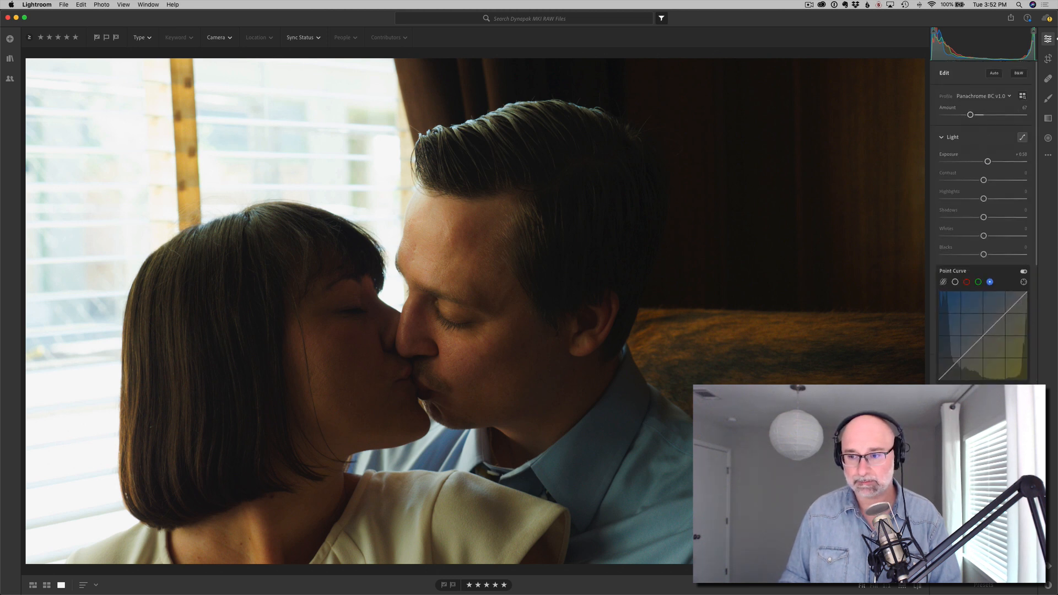
Step: Compare the couple photo's edits with the original several times, ending on the edited version
{"action": "key", "text": "backslash"}
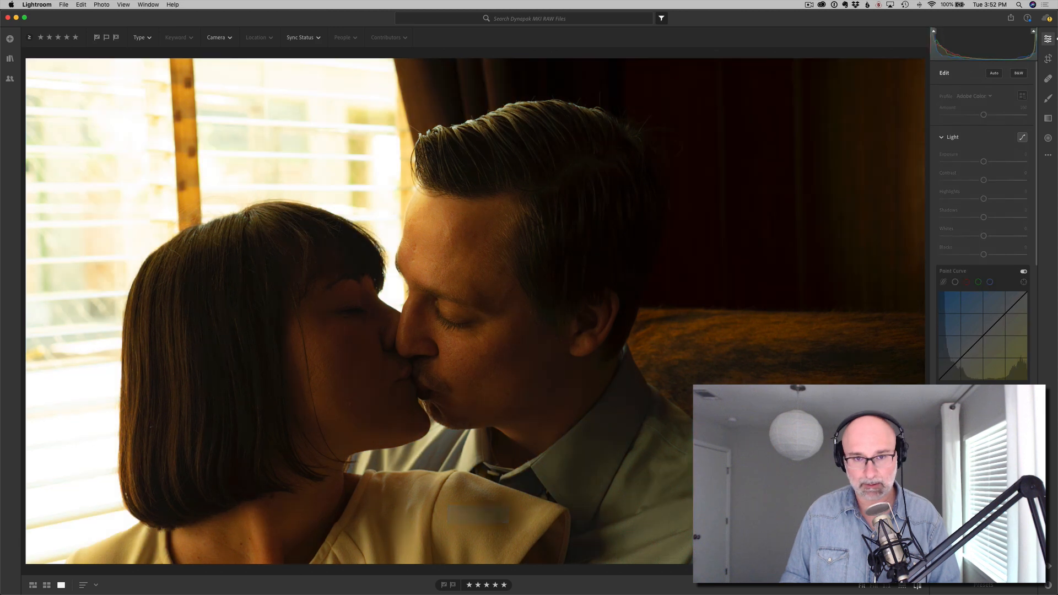
{"action": "key", "text": "backslash"}
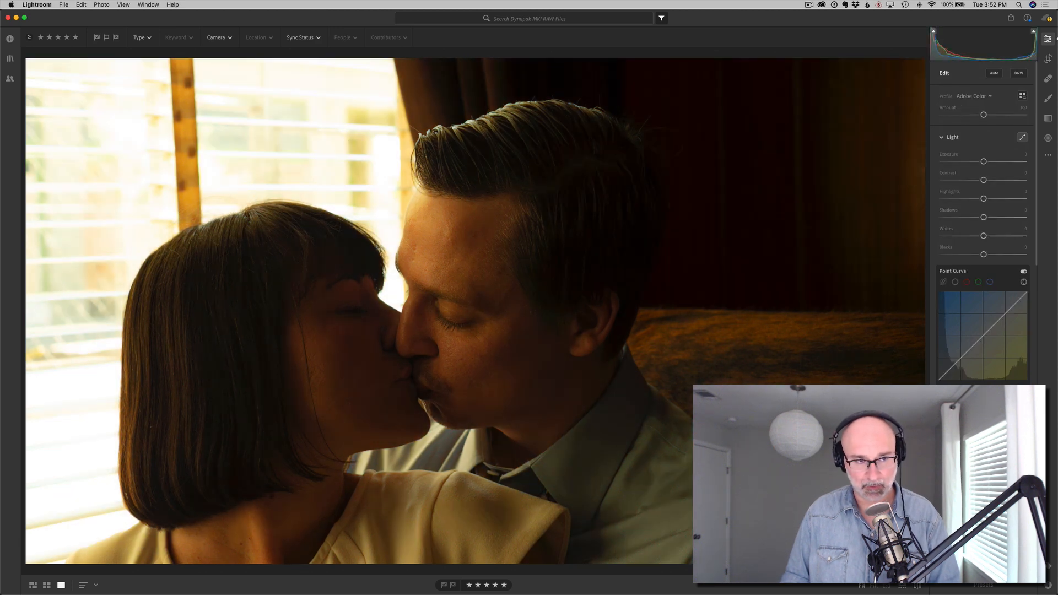
{"action": "key", "text": "backslash"}
{"action": "key", "text": "backslash"}
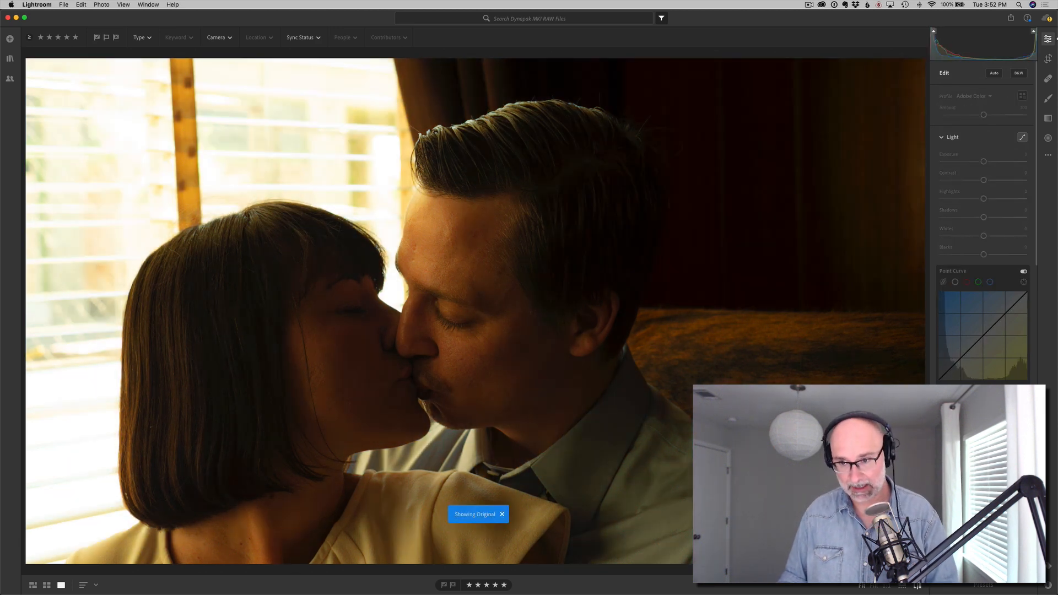
{"action": "key", "text": "backslash"}
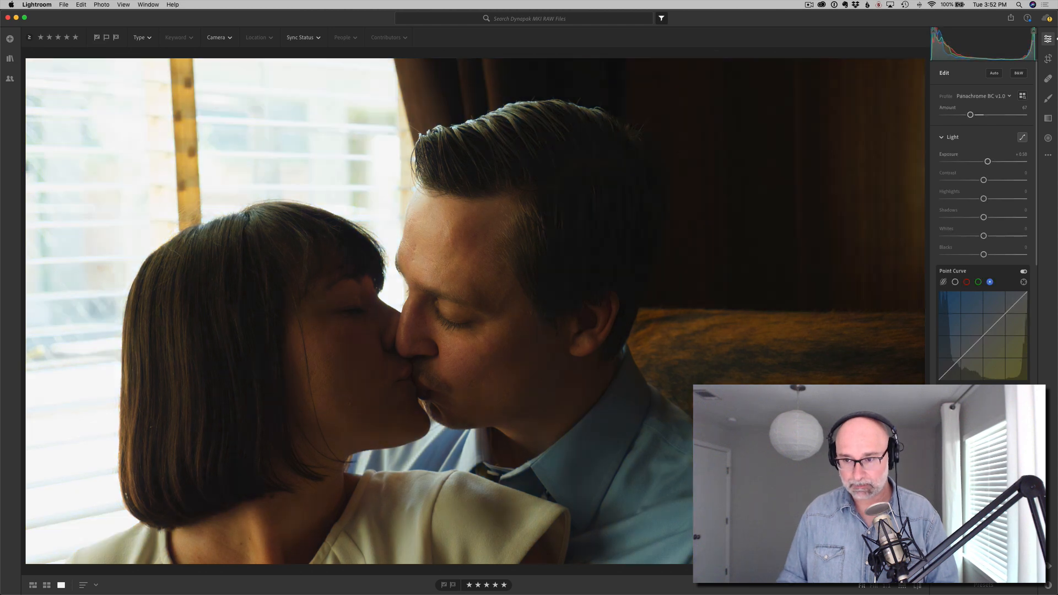
Step: Try a vignette of -30 on the couple photo and reset the vignette to its default
{"action": "scroll", "coordinate": [983, 221], "scroll_direction": "down", "scroll_amount": 10}
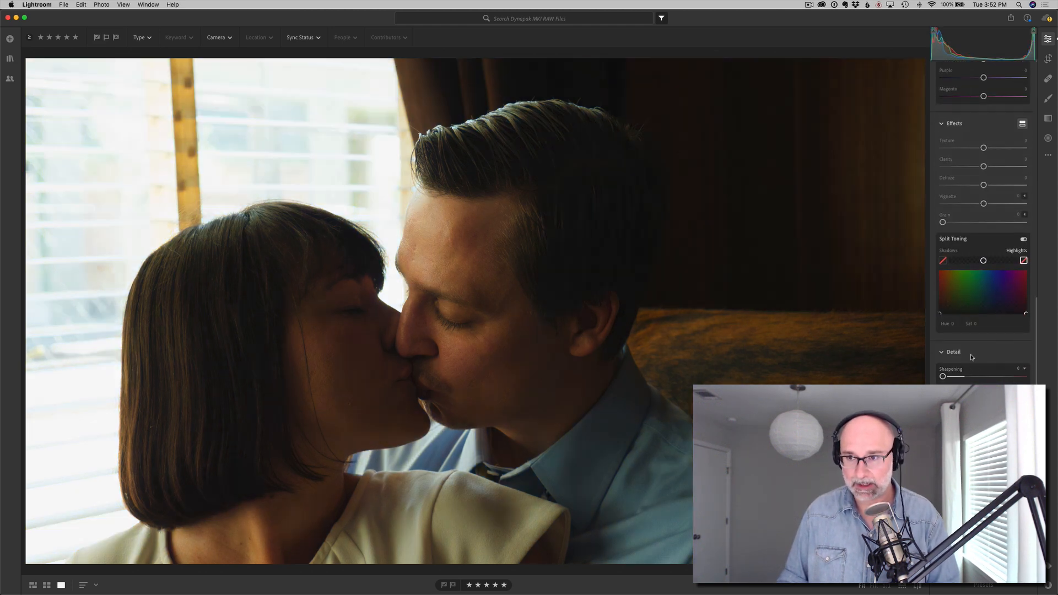
{"action": "scroll", "coordinate": [970, 379], "scroll_direction": "down", "scroll_amount": 5}
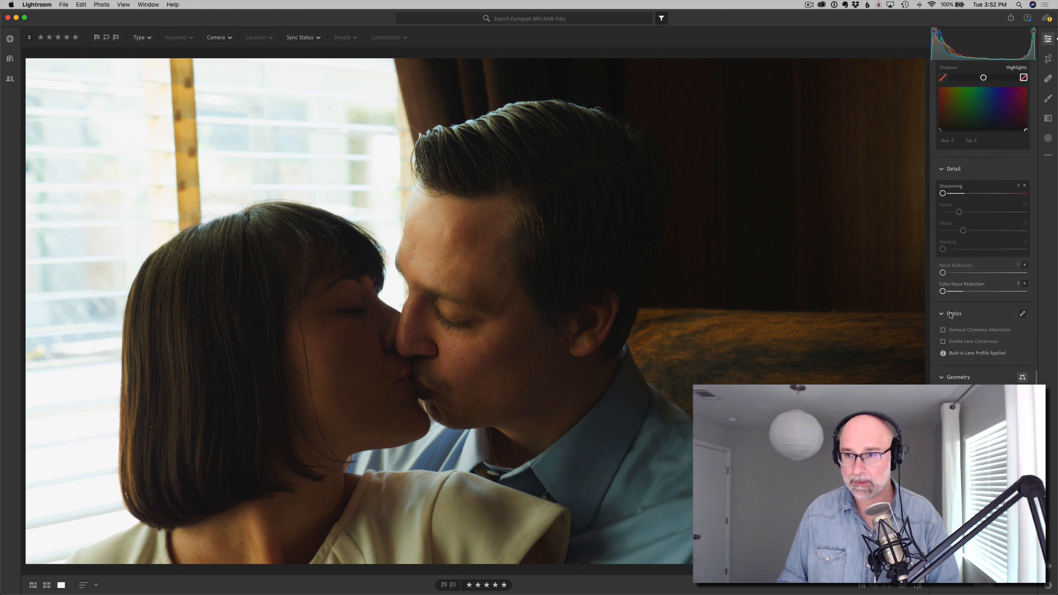
{"action": "scroll", "coordinate": [950, 304], "scroll_direction": "up", "scroll_amount": 5}
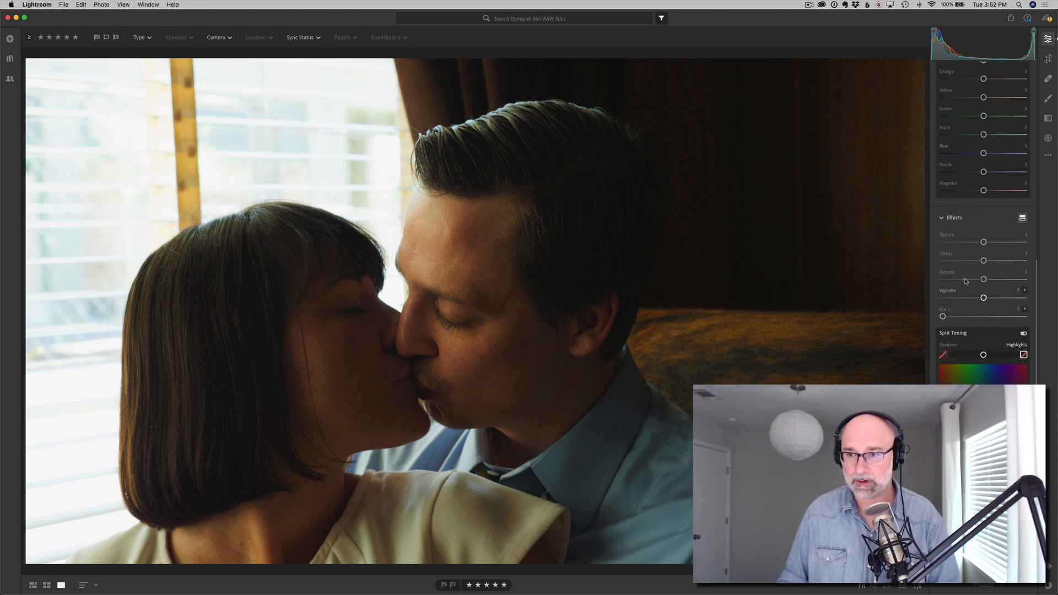
{"action": "left_click", "coordinate": [1015, 292]}
{"action": "type", "text": "-20"}
{"action": "key", "text": "Return"}
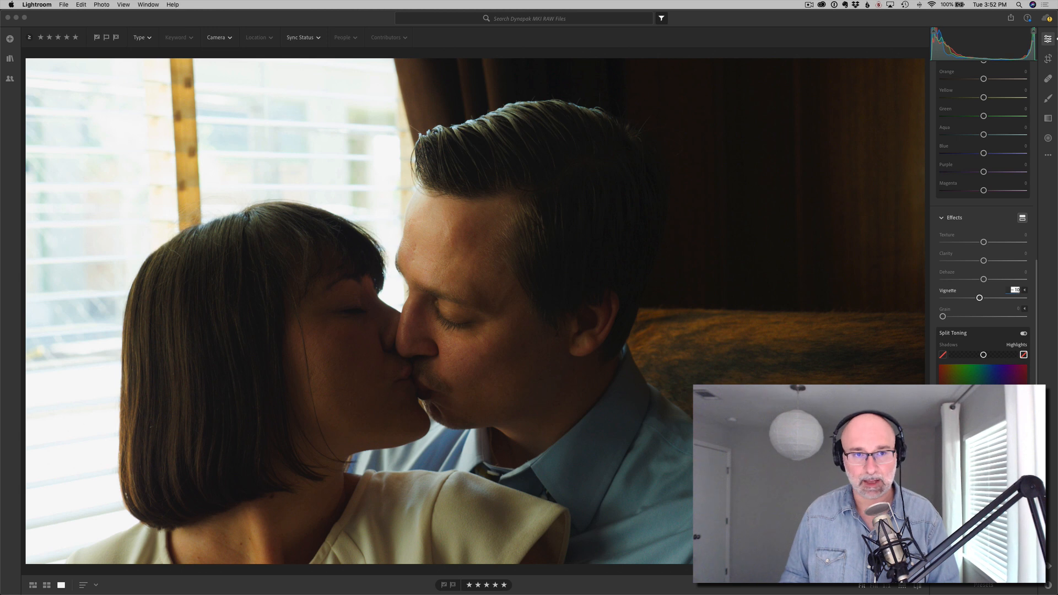
{"action": "type", "text": "-30"}
{"action": "key", "text": "Return"}
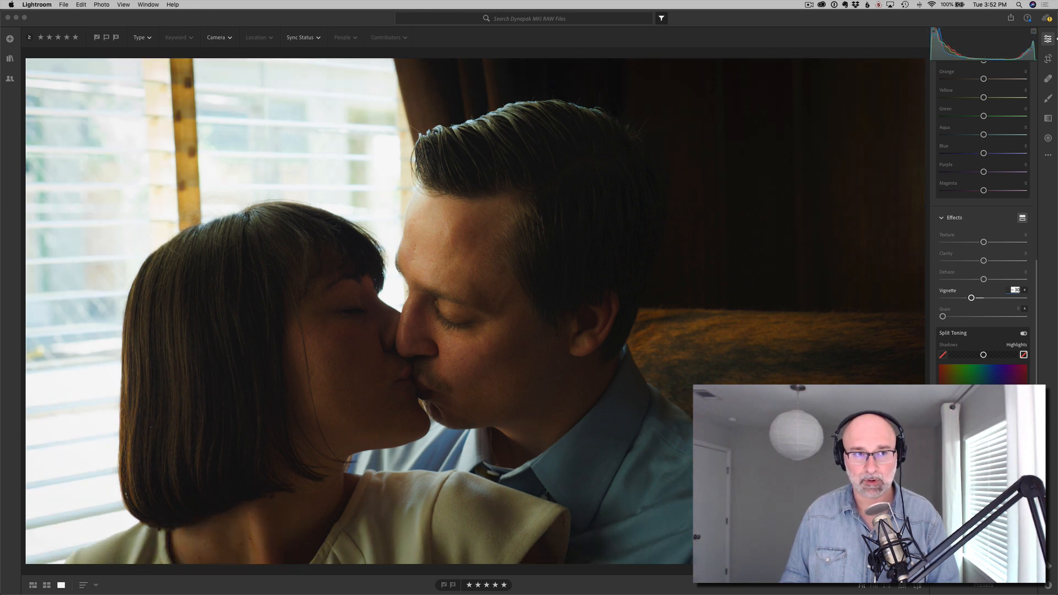
{"action": "double_click", "coordinate": [973, 298]}
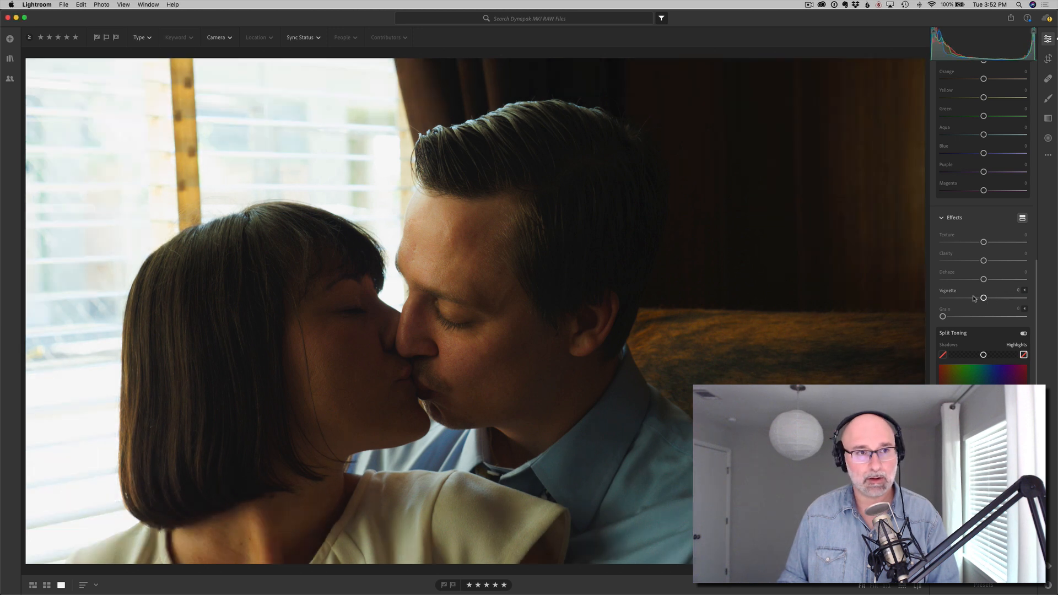
Step: Lower the couple photo's vignette in steps of ten to -30
{"action": "left_click", "coordinate": [1013, 293]}
{"action": "key", "text": "shift+Down"}
{"action": "key", "text": "shift+Down"}
{"action": "key", "text": "shift+Down"}
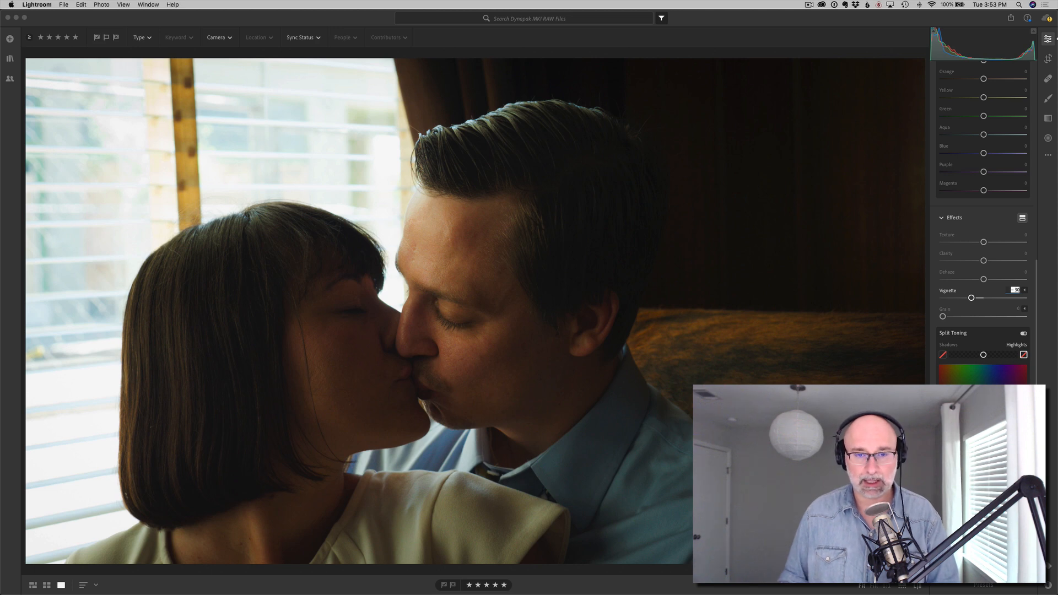
{"action": "key", "text": "Return"}
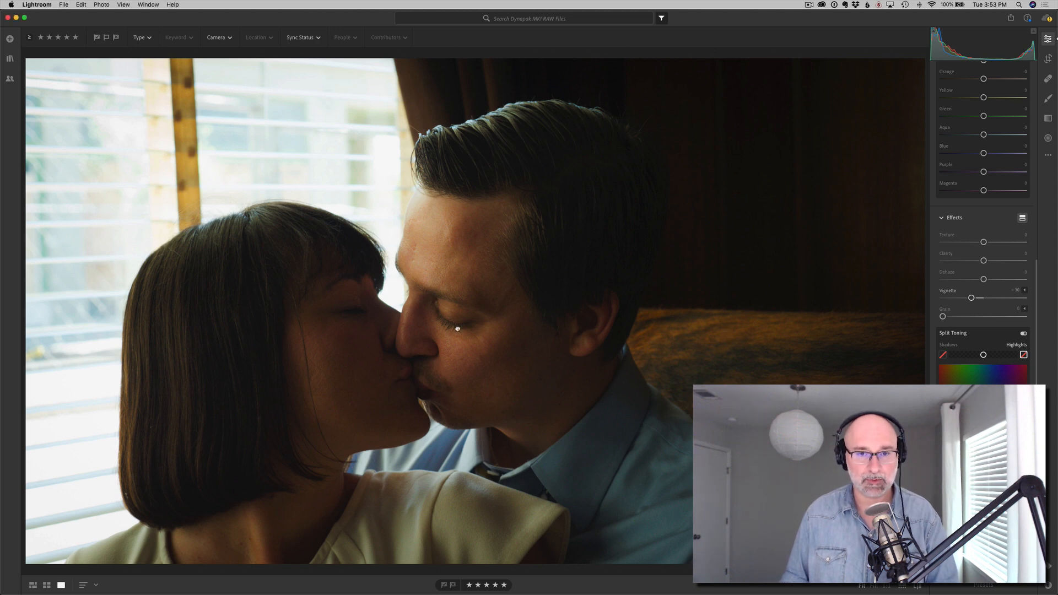
Step: Sample the man's forehead with the Color Mixer's targeted Hue adjustment and shift the orange and yellow hues slightly toward red
{"action": "left_click", "coordinate": [479, 330]}
{"action": "left_click_drag", "start_coordinate": [529, 355], "coordinate": [636, 186]}
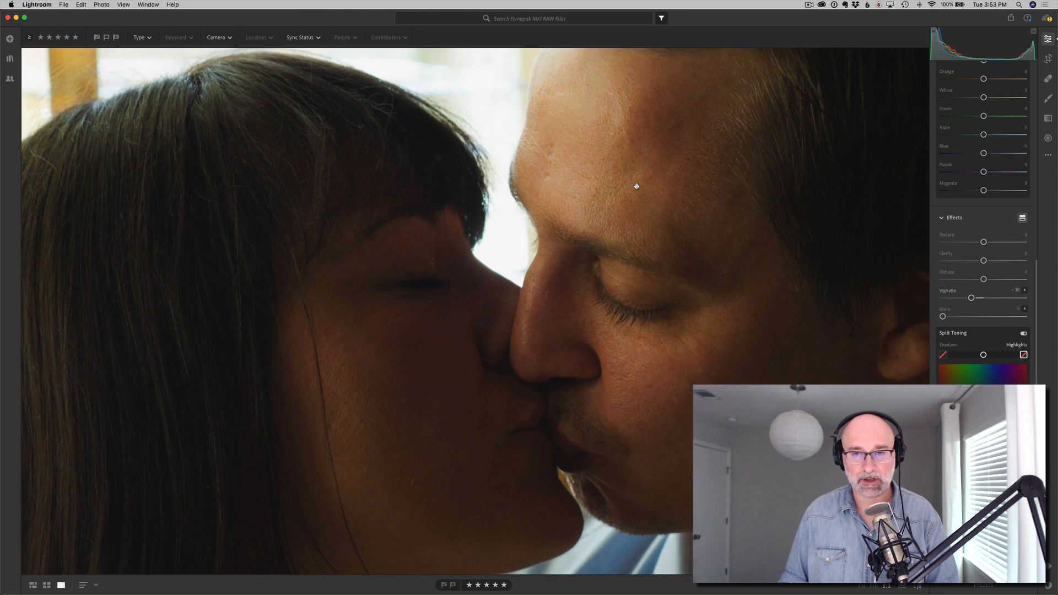
{"action": "left_click_drag", "start_coordinate": [704, 220], "coordinate": [635, 230]}
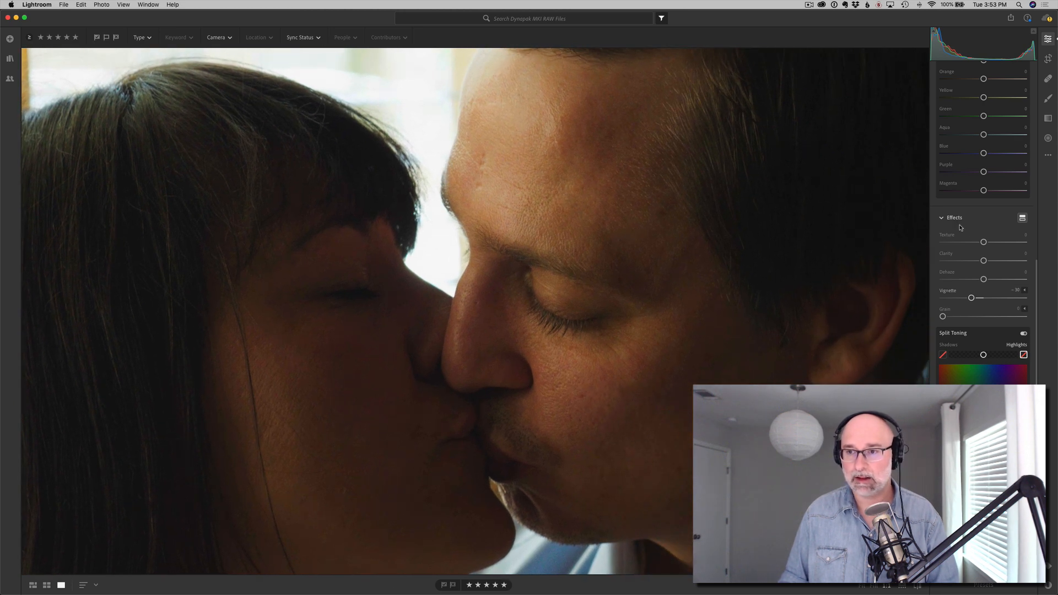
{"action": "scroll", "coordinate": [961, 226], "scroll_direction": "up", "scroll_amount": 1}
{"action": "scroll", "coordinate": [960, 226], "scroll_direction": "up", "scroll_amount": 4}
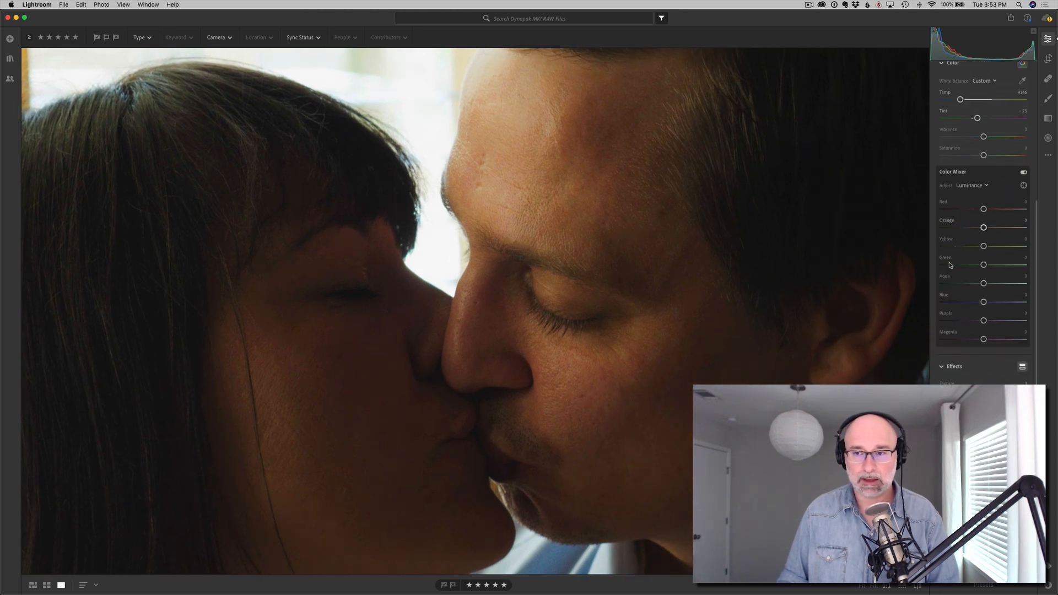
{"action": "left_click", "coordinate": [981, 187]}
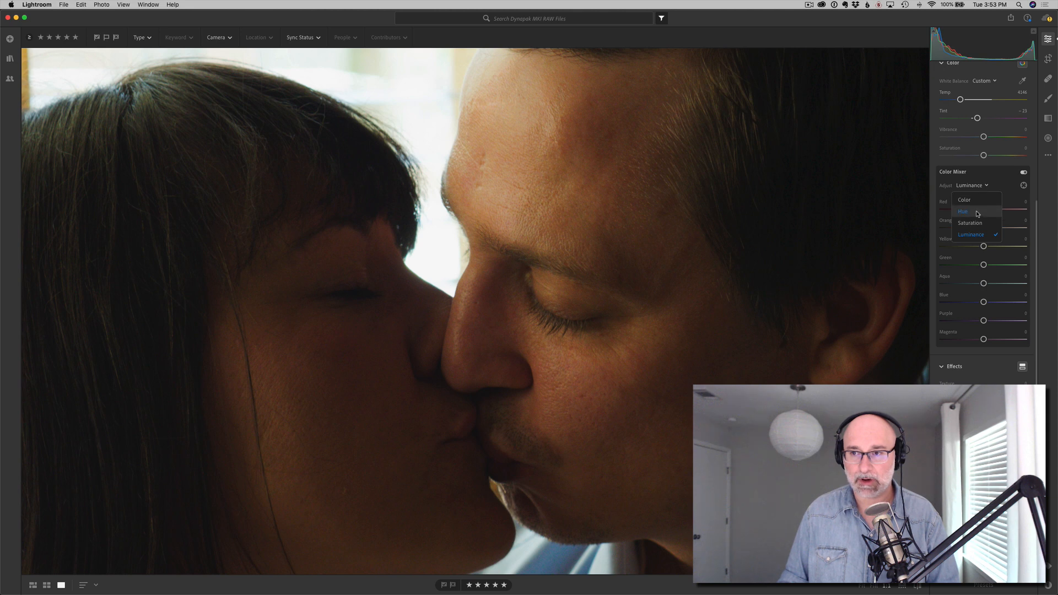
{"action": "left_click", "coordinate": [977, 212]}
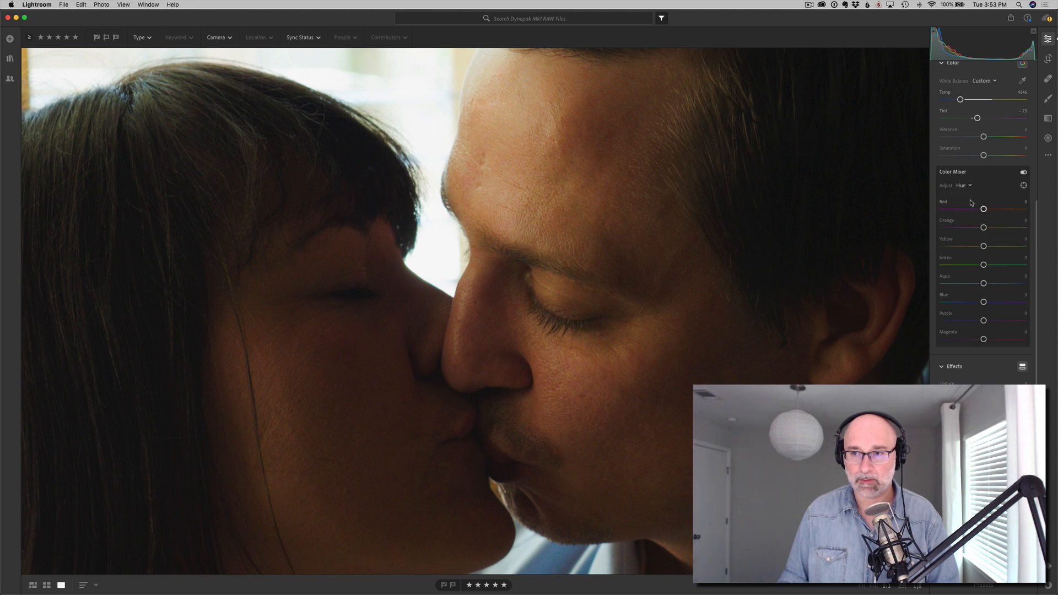
{"action": "left_click", "coordinate": [1024, 186]}
{"action": "left_click", "coordinate": [519, 166]}
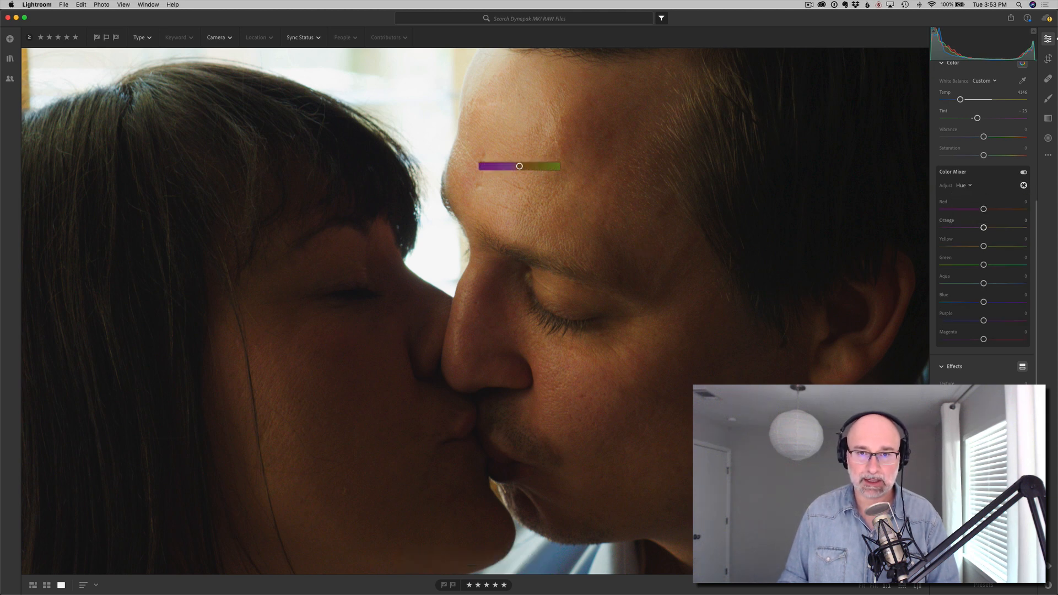
{"action": "left_click_drag", "start_coordinate": [519, 166], "coordinate": [516, 165]}
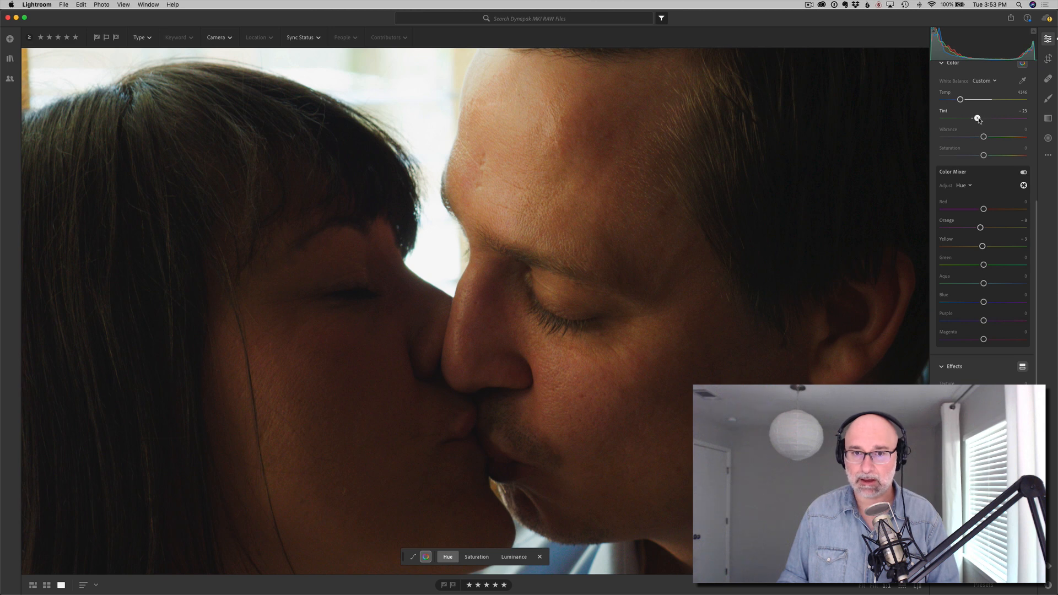
Step: Fine-tune the couple photo's tint, lower its color temperature to 3812, and show the whole photo with the targeted adjustment off
{"action": "left_click_drag", "start_coordinate": [978, 119], "coordinate": [979, 120]}
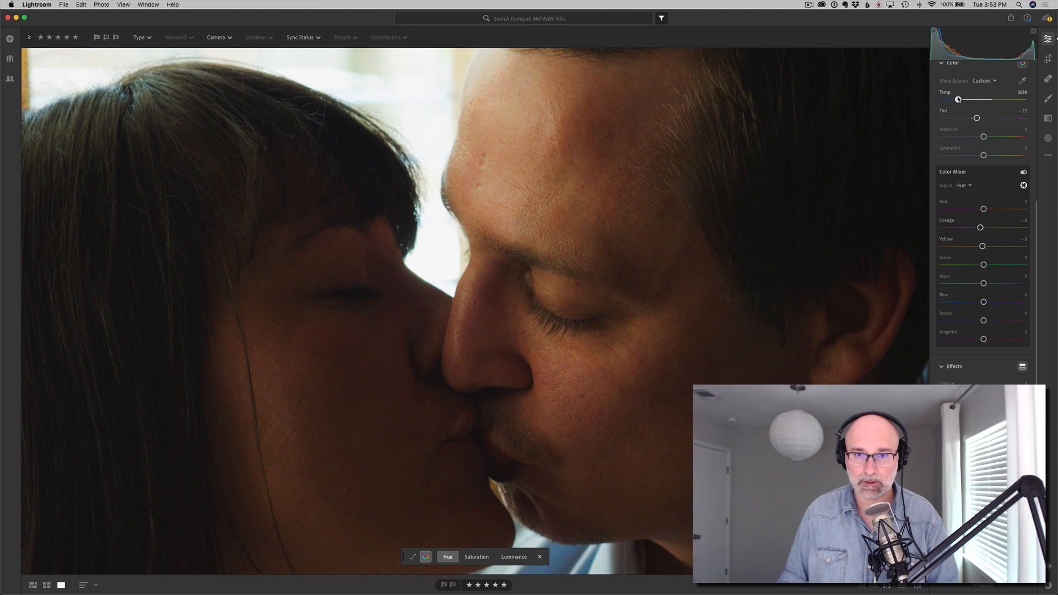
{"action": "left_click", "coordinate": [1023, 185]}
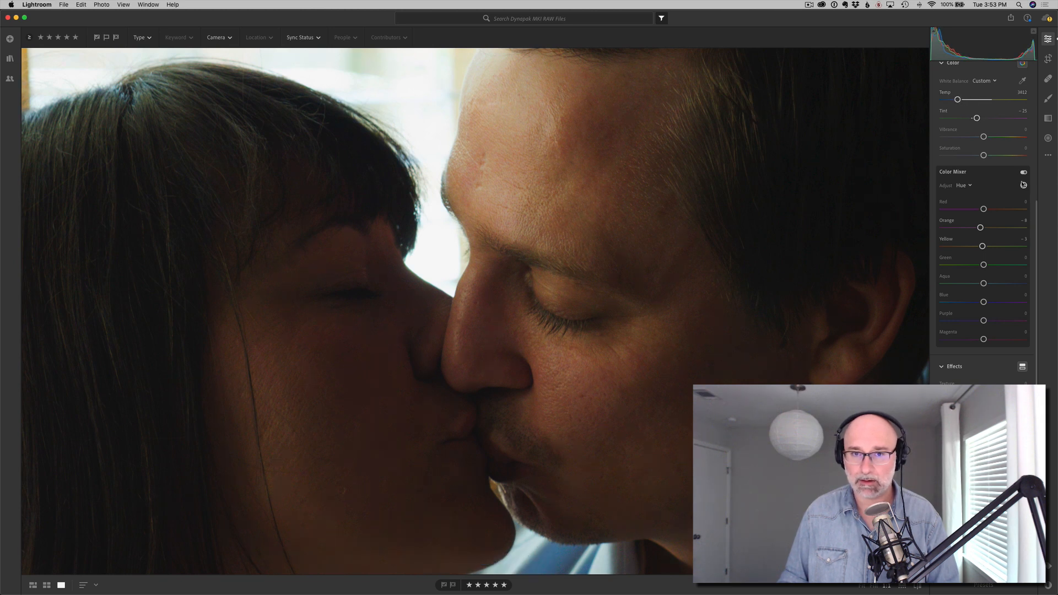
{"action": "key", "text": "Right"}
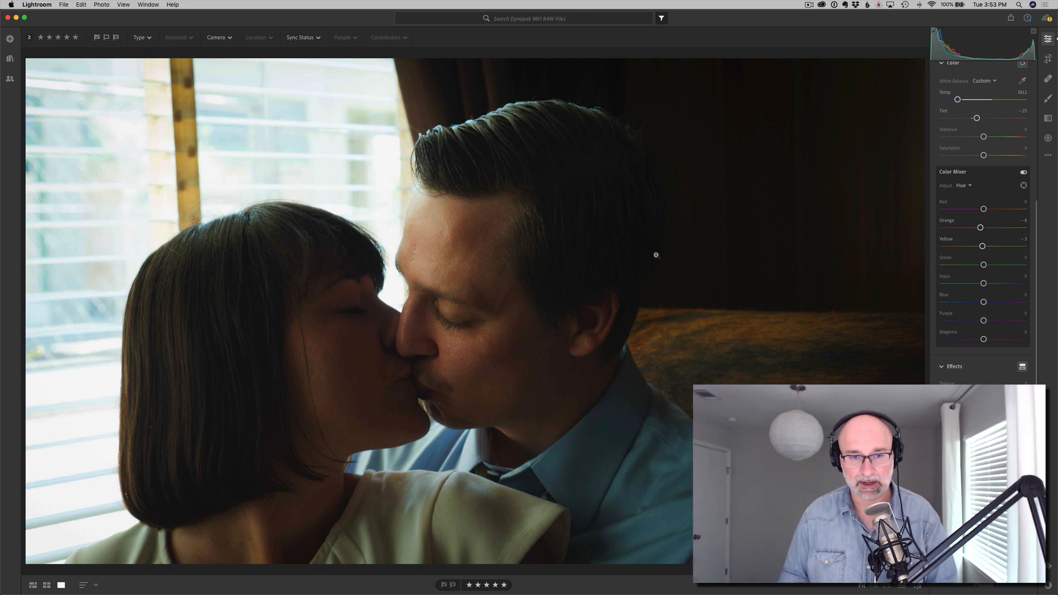
Step: Open the photo with the red patterned wallpaper from the photo grid
{"action": "key", "text": "g"}
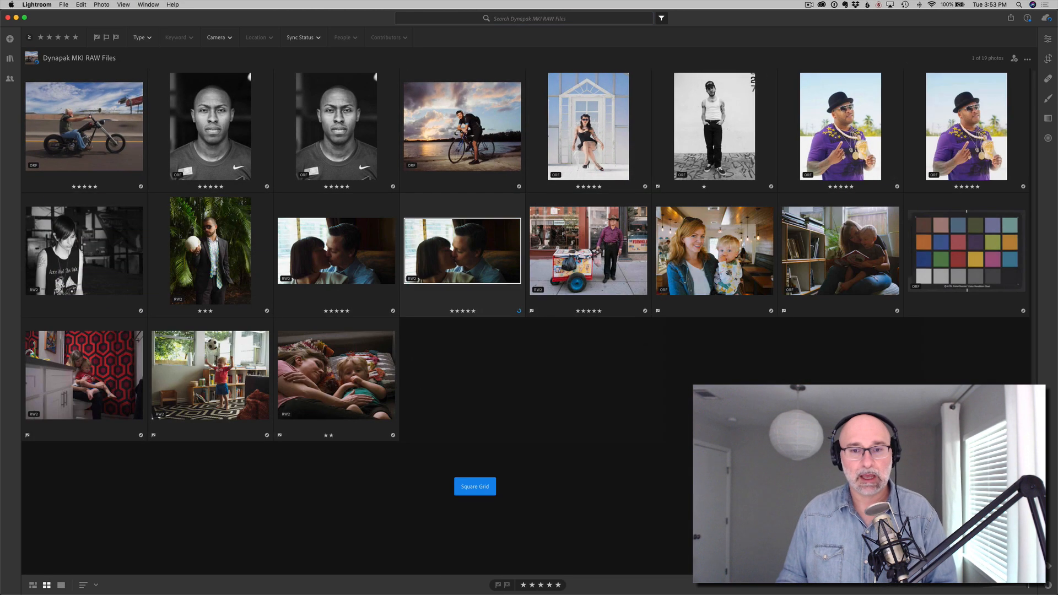
{"action": "left_click", "coordinate": [472, 344]}
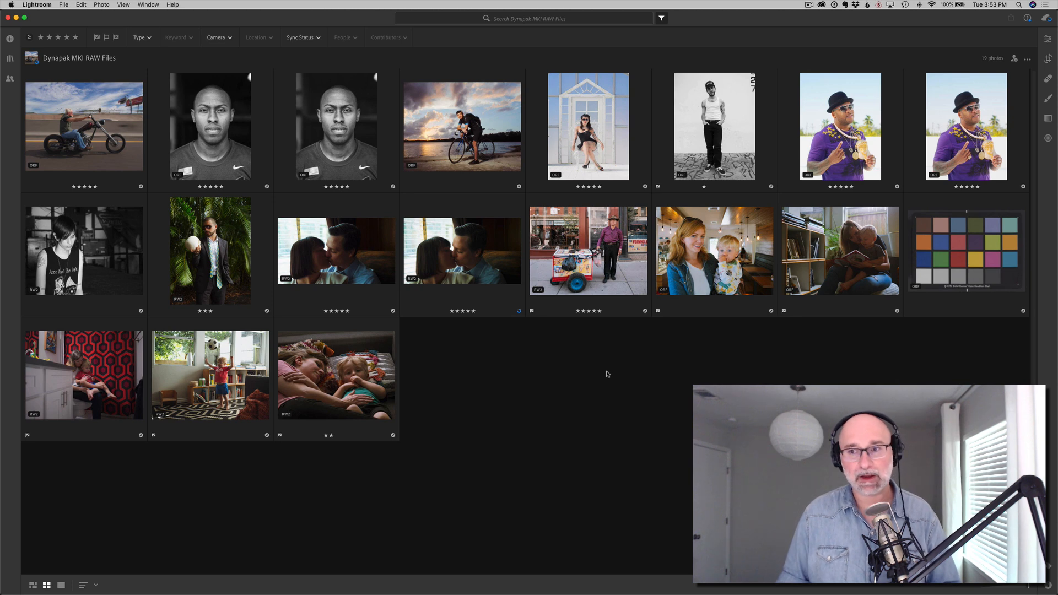
{"action": "double_click", "coordinate": [86, 373]}
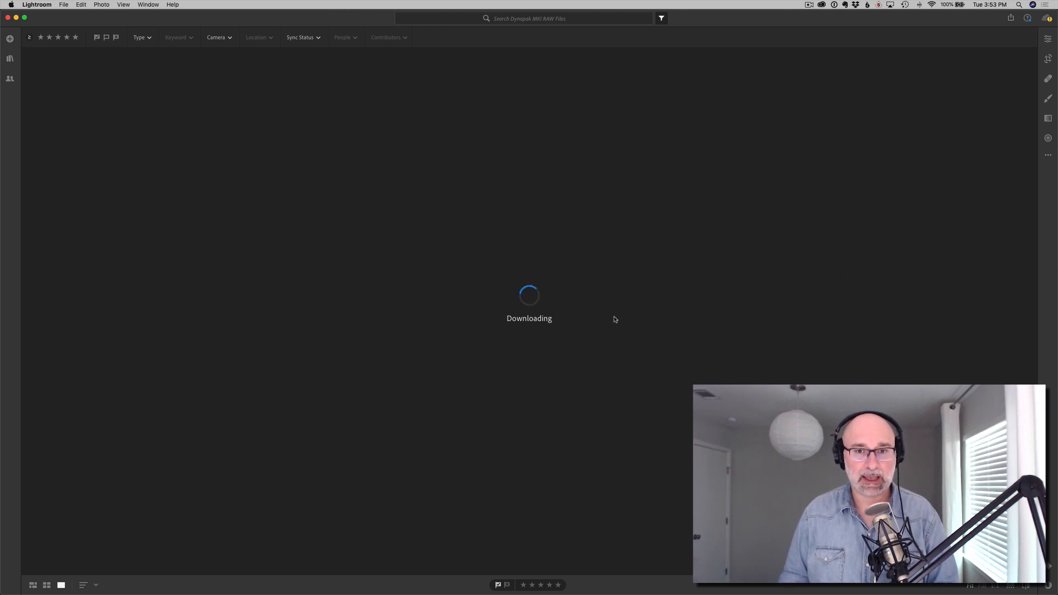
Step: Return to the photo grid and open the photo of the woman and toddler lying on patterned pillows for editing
{"action": "key", "text": "shift+g"}
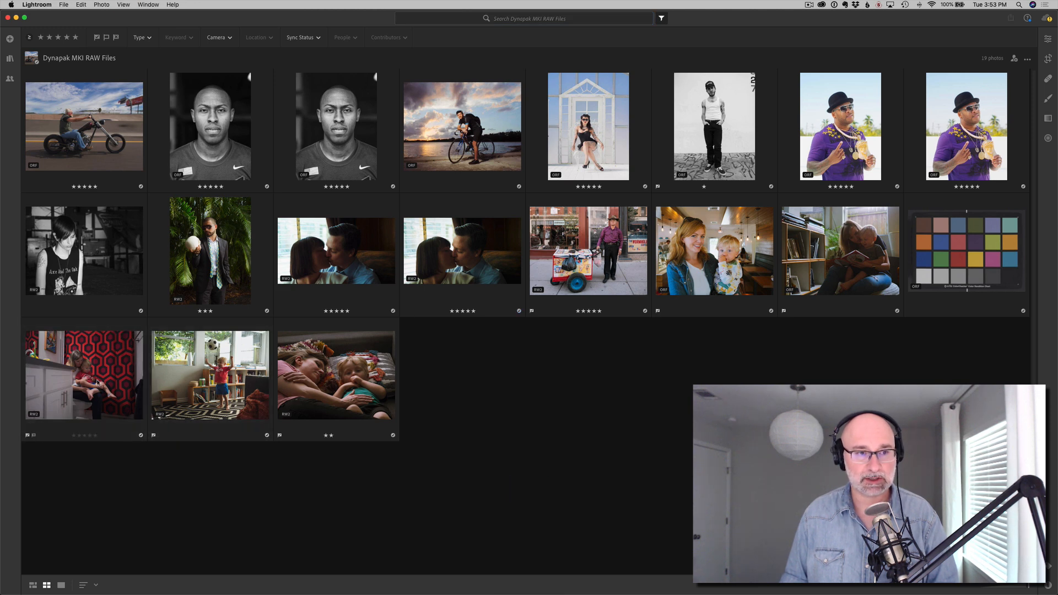
{"action": "key", "text": "super+f"}
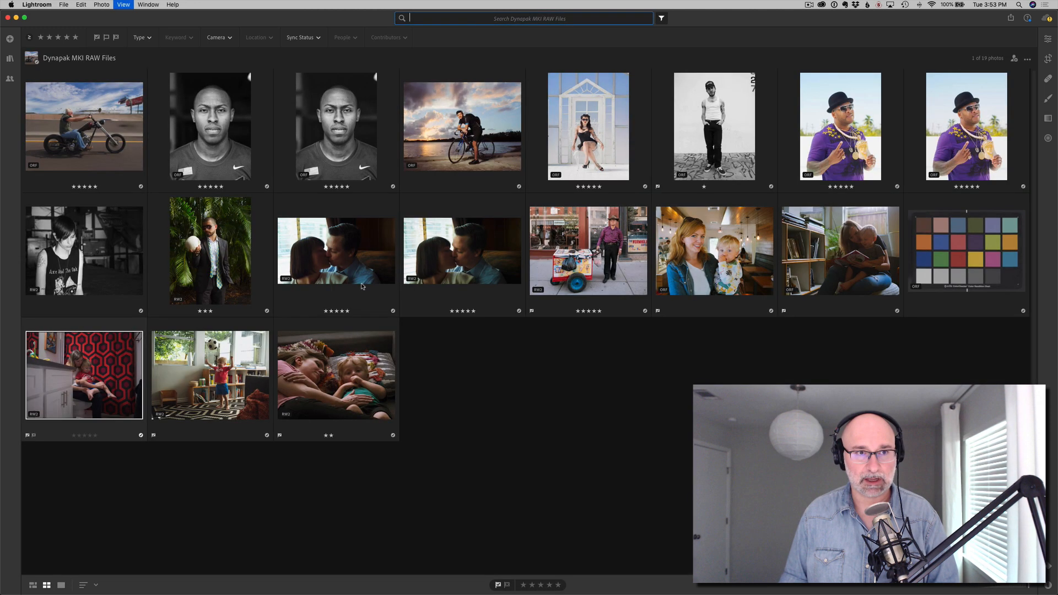
{"action": "double_click", "coordinate": [375, 390]}
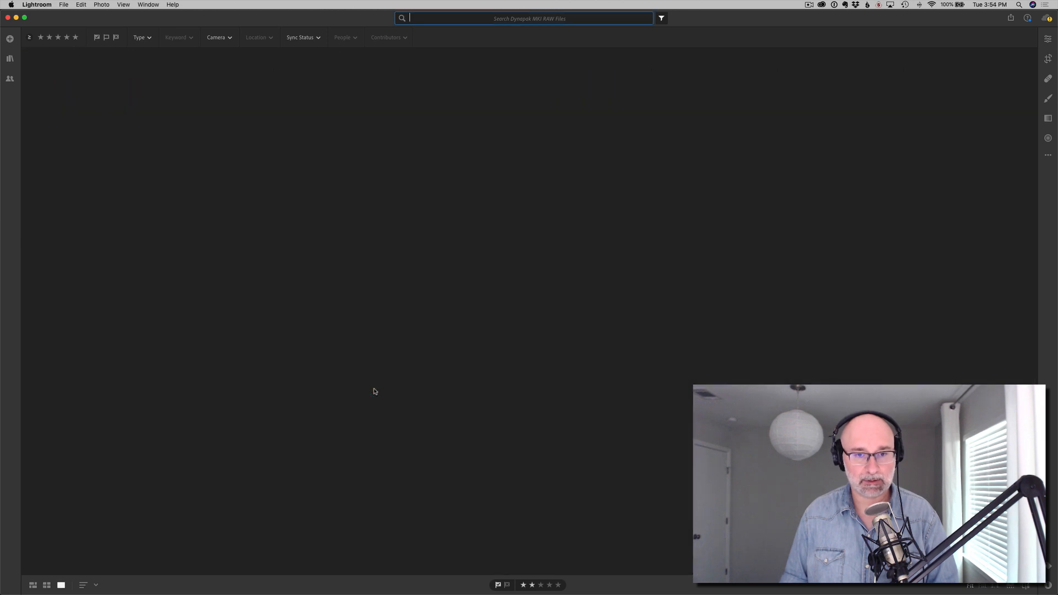
{"action": "key", "text": "e"}
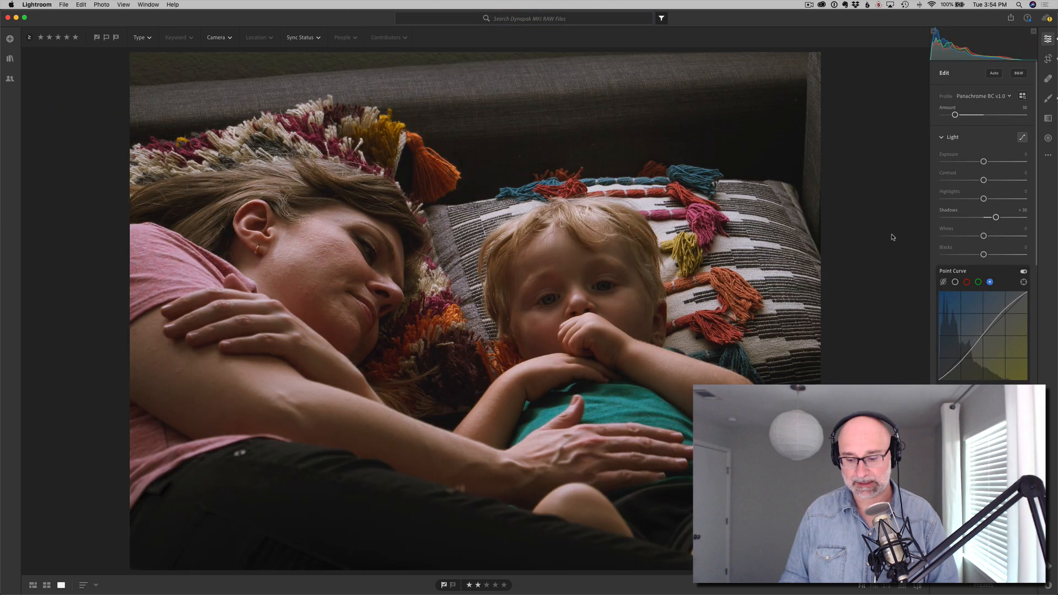
Step: Compare the woman-and-toddler photo with its original and inspect the toddler's face up close
{"action": "key", "text": "backslash"}
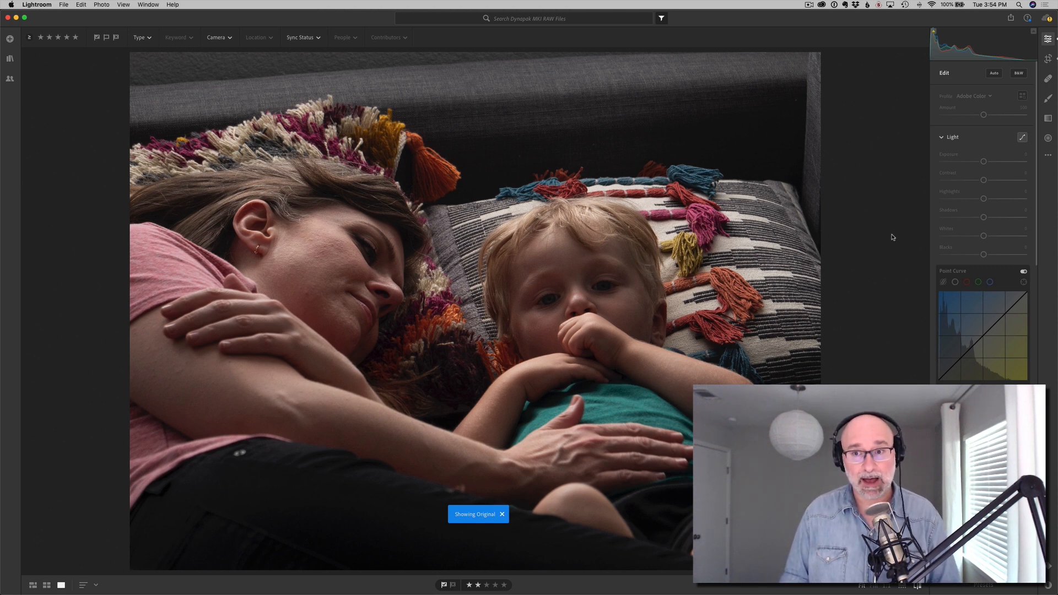
{"action": "key", "text": "backslash"}
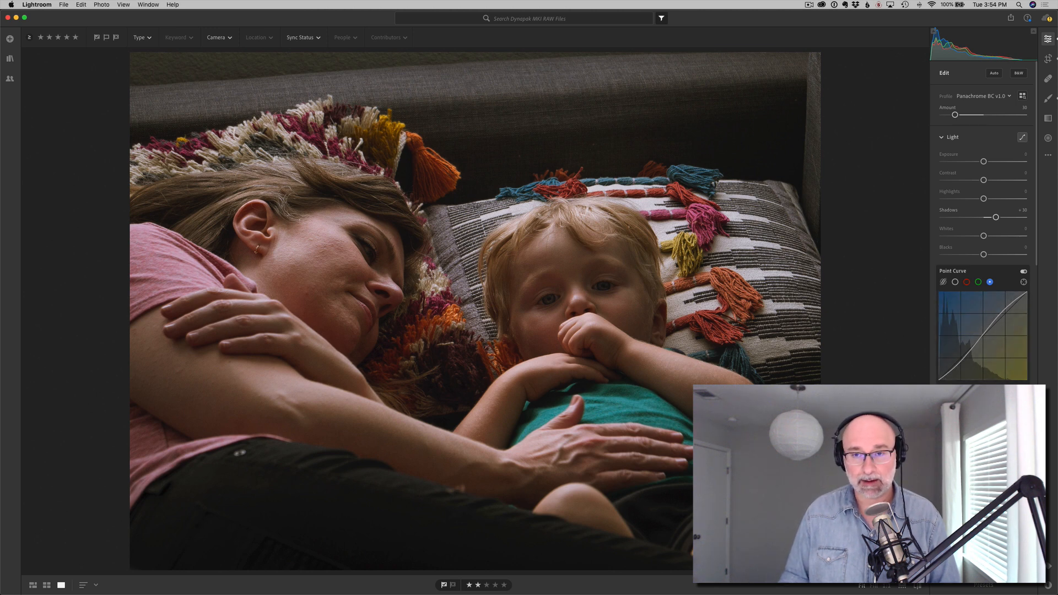
{"action": "scroll", "coordinate": [983, 220], "scroll_direction": "down", "scroll_amount": 5}
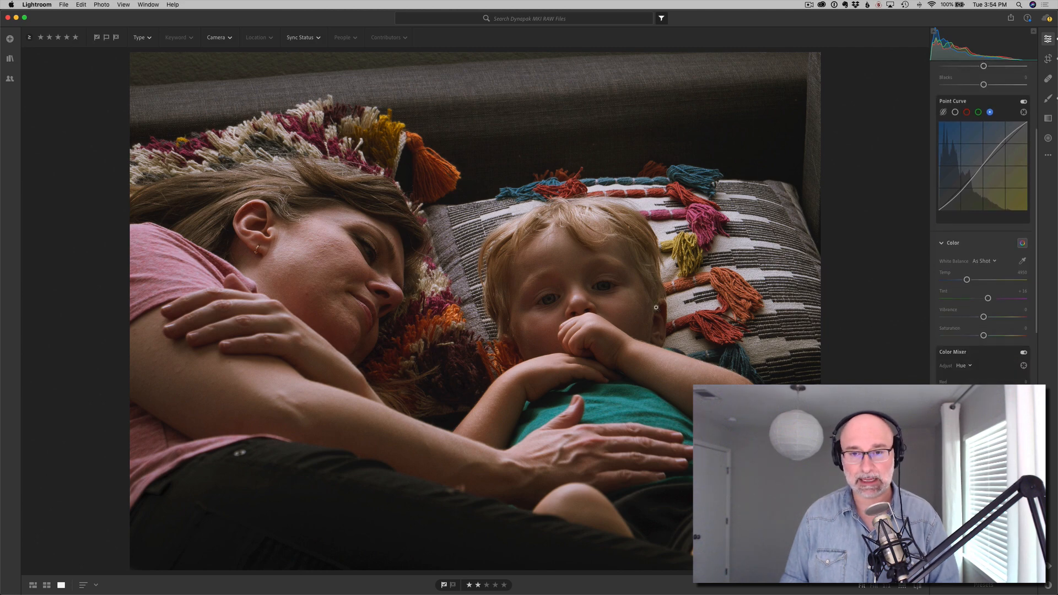
{"action": "left_click", "coordinate": [538, 293]}
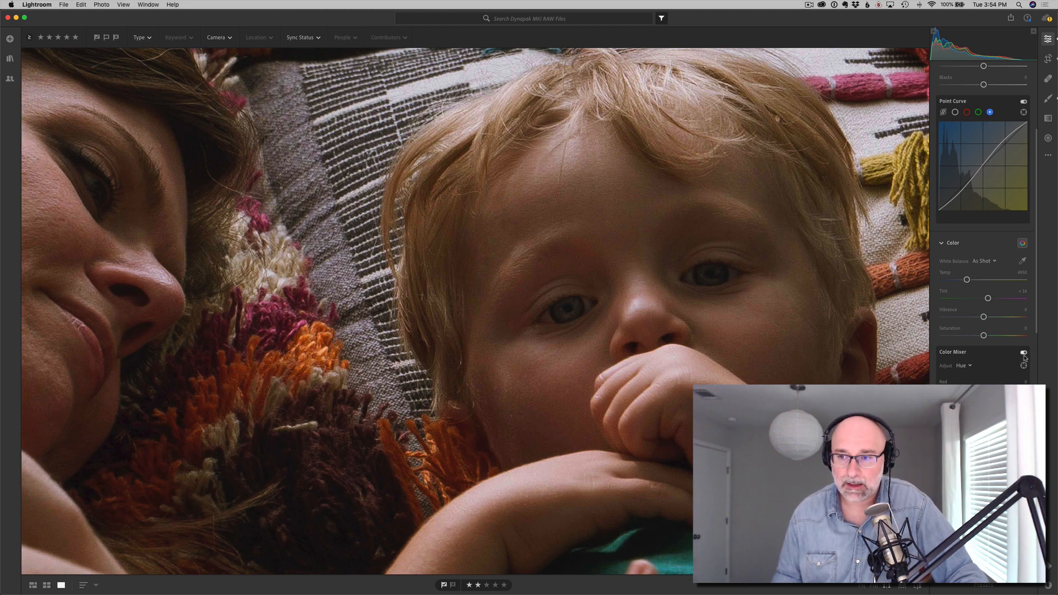
Step: Hide the Color Mixer, collapse the Effects section, undo the last sharpening change and return to the whole photo
{"action": "left_click", "coordinate": [1027, 245]}
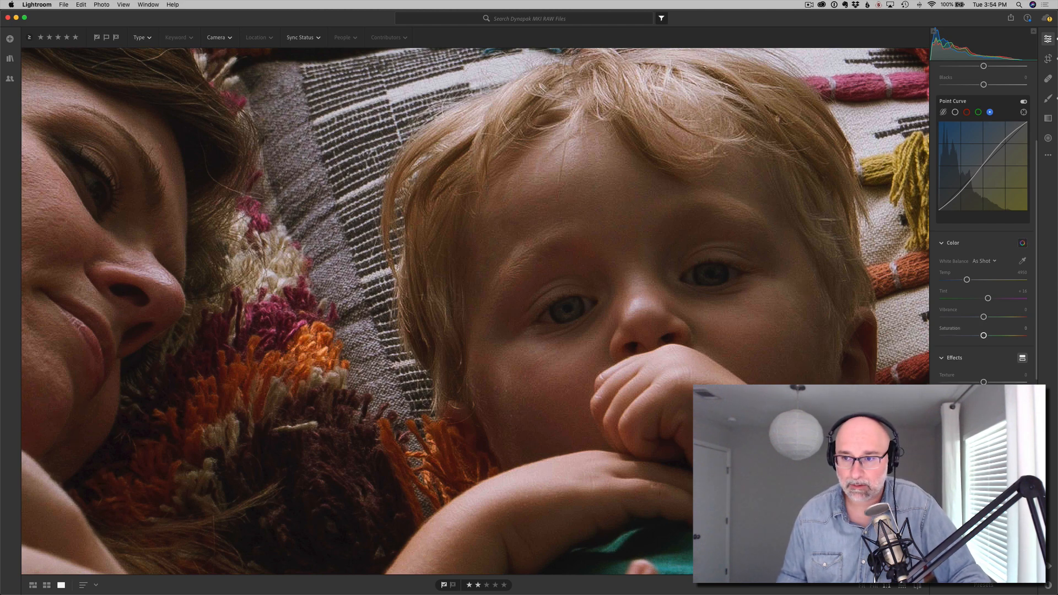
{"action": "left_click", "coordinate": [941, 359]}
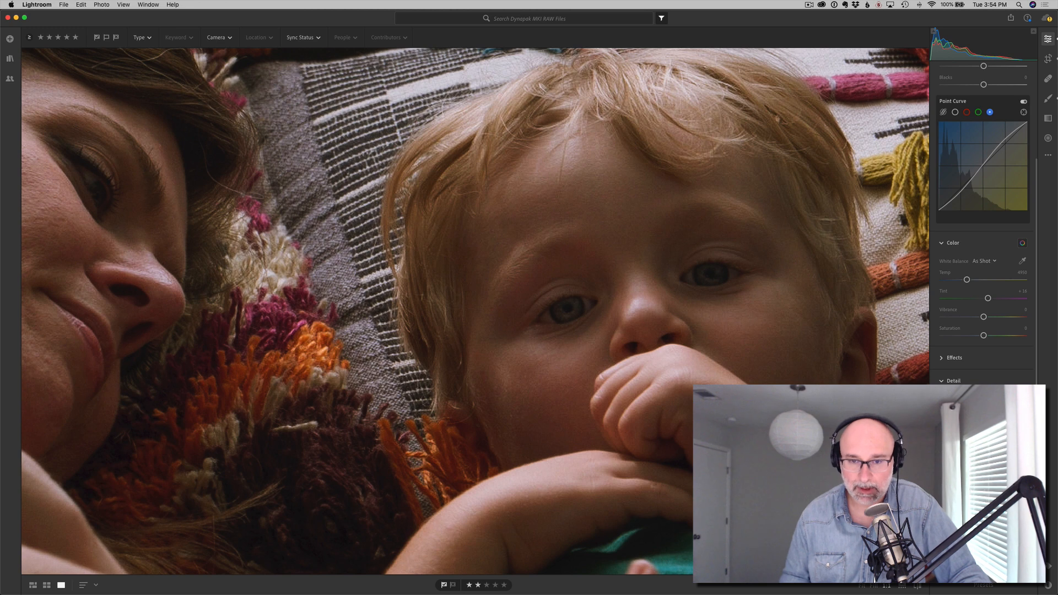
{"action": "key", "text": "super+z"}
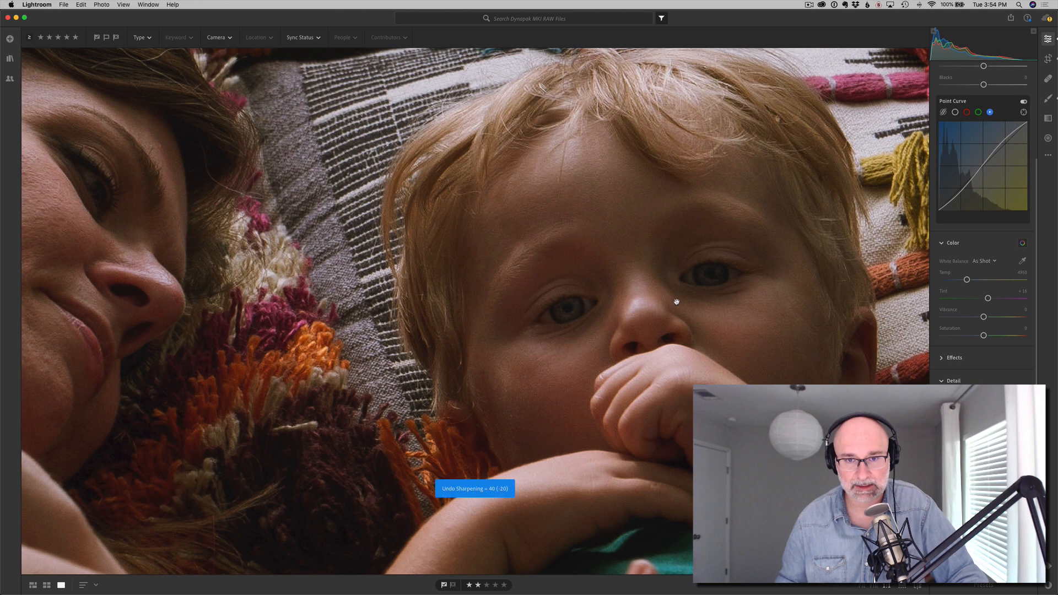
{"action": "left_click_drag", "start_coordinate": [615, 336], "coordinate": [661, 320]}
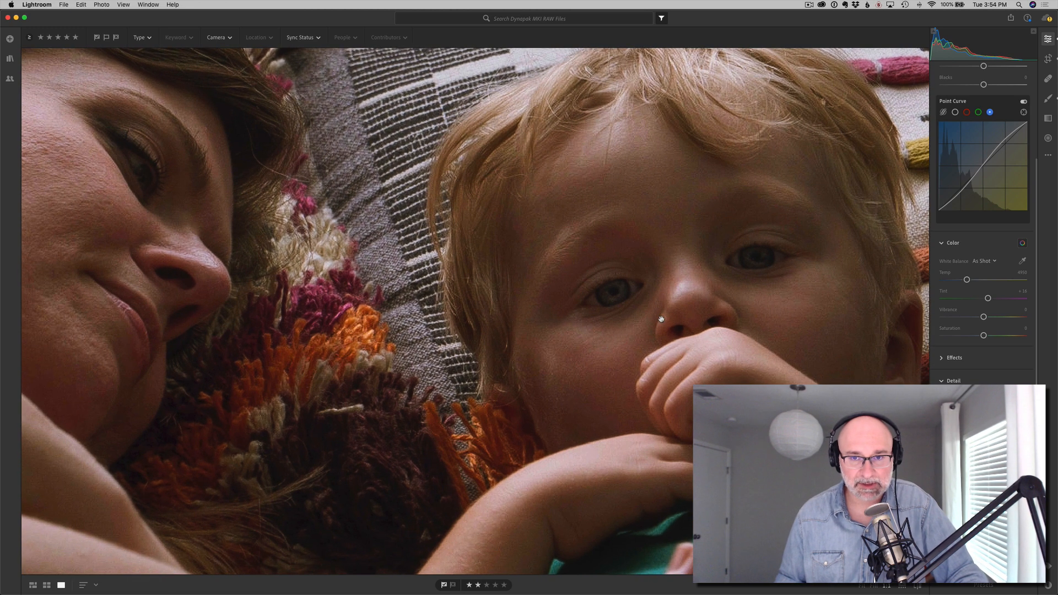
{"action": "left_click", "coordinate": [620, 318]}
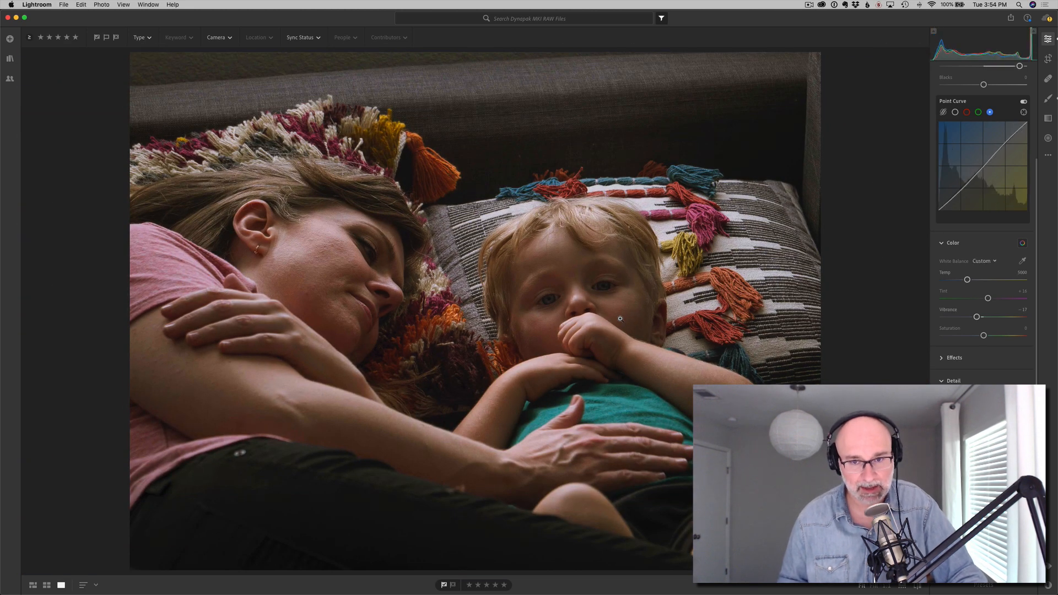
Step: Show the photo of the boy with the soccer ball and inspect his face up close
{"action": "key", "text": "Right"}
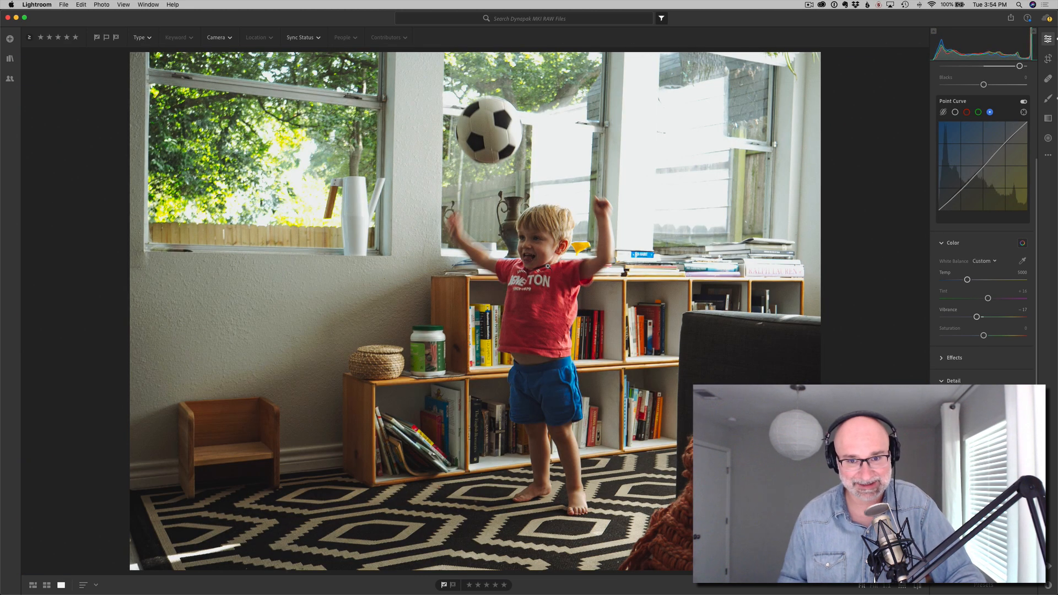
{"action": "left_click", "coordinate": [537, 252]}
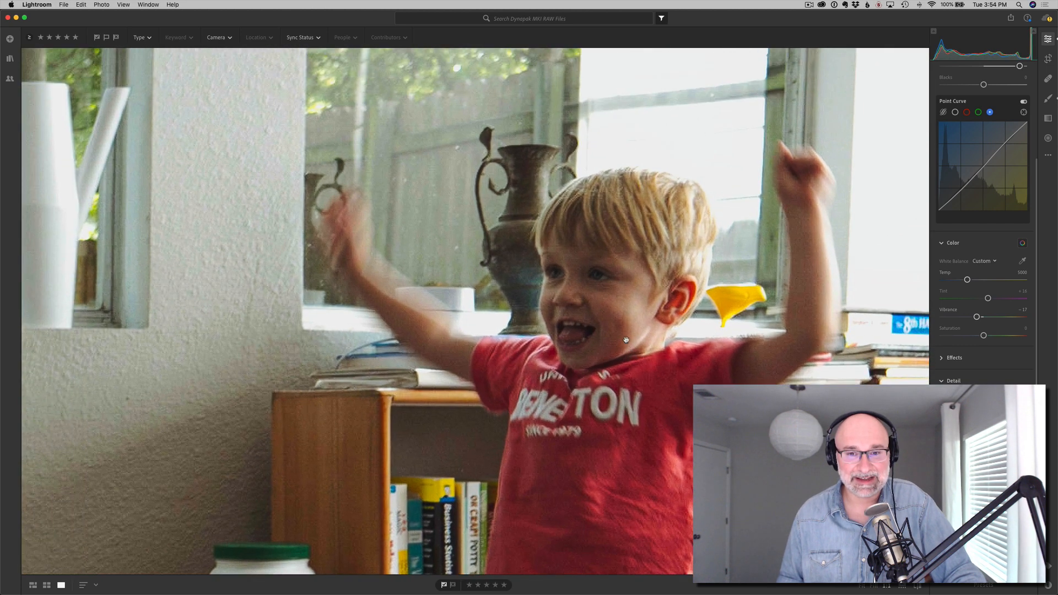
{"action": "left_click", "coordinate": [626, 339]}
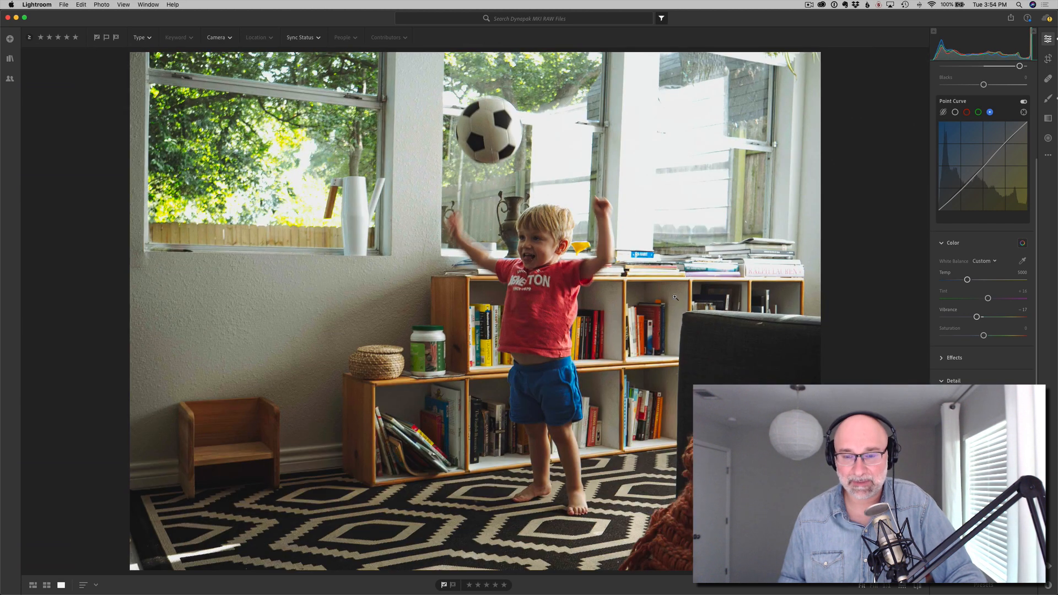
Step: Make a copy of the woman-and-toddler photo in the photo grid and open the copy for editing
{"action": "key", "text": "g"}
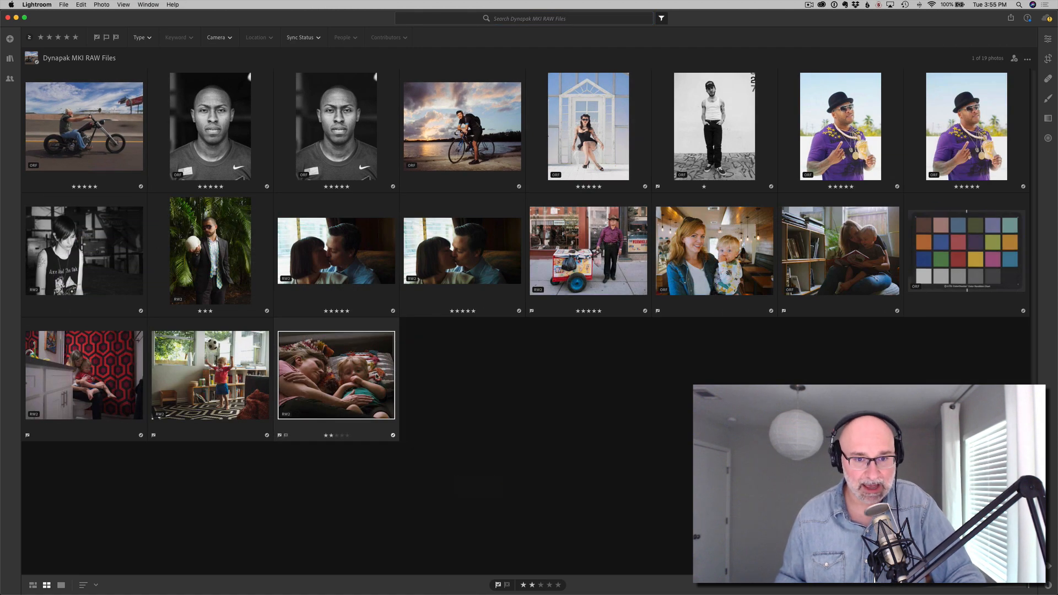
{"action": "right_click", "coordinate": [349, 374]}
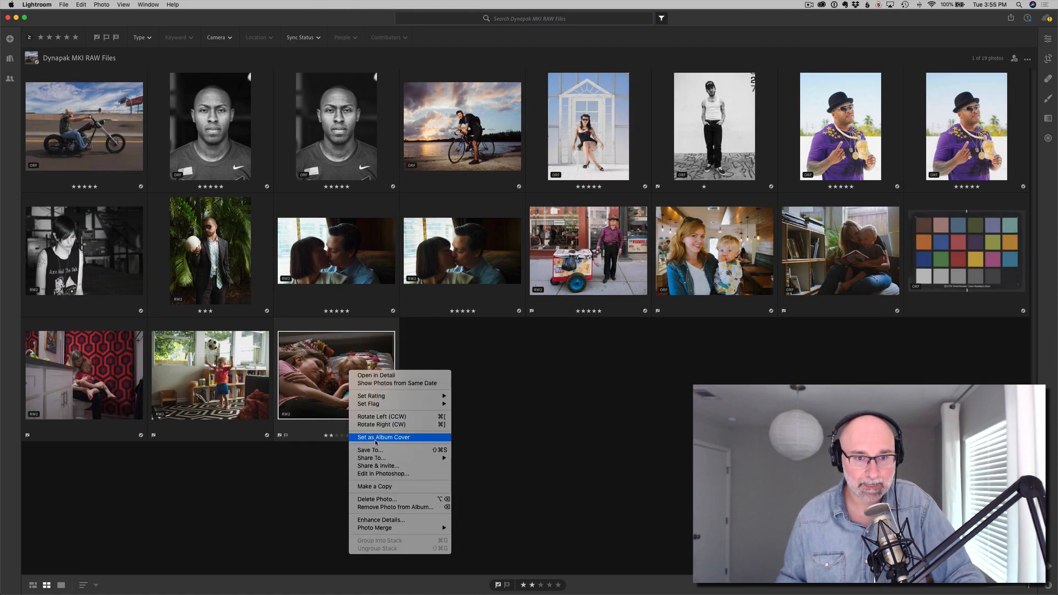
{"action": "left_click", "coordinate": [394, 487]}
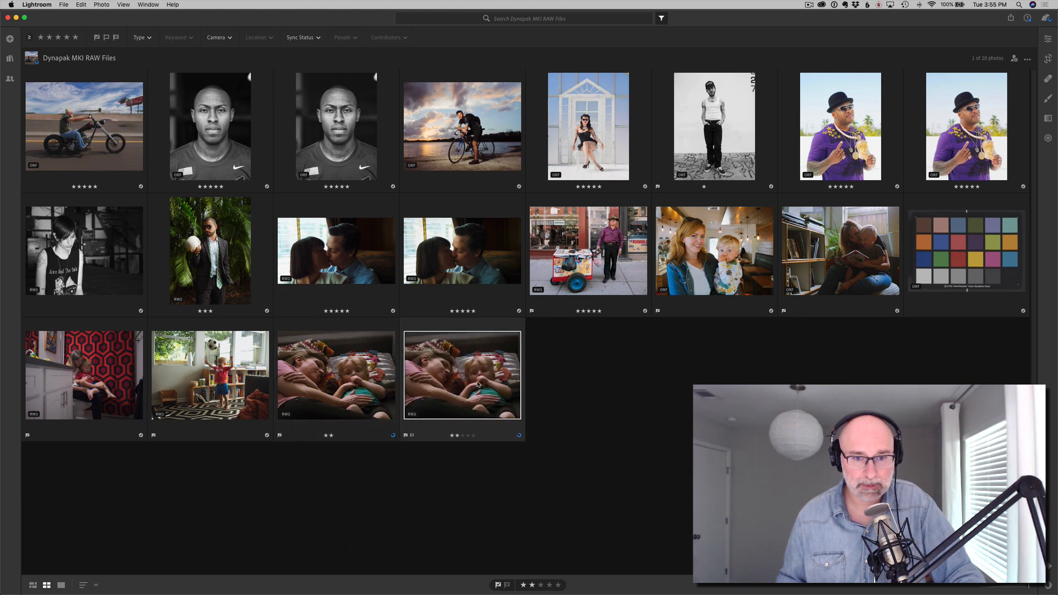
{"action": "double_click", "coordinate": [478, 384]}
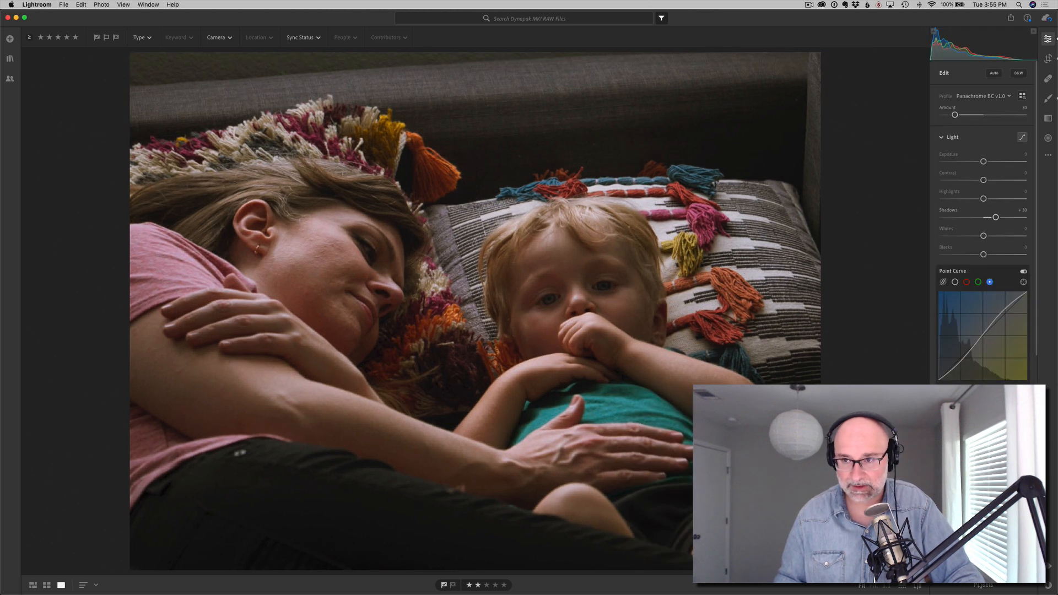
Step: Apply the RESET Dynapak preset to the copy and view it without the preset list
{"action": "left_click", "coordinate": [981, 585]}
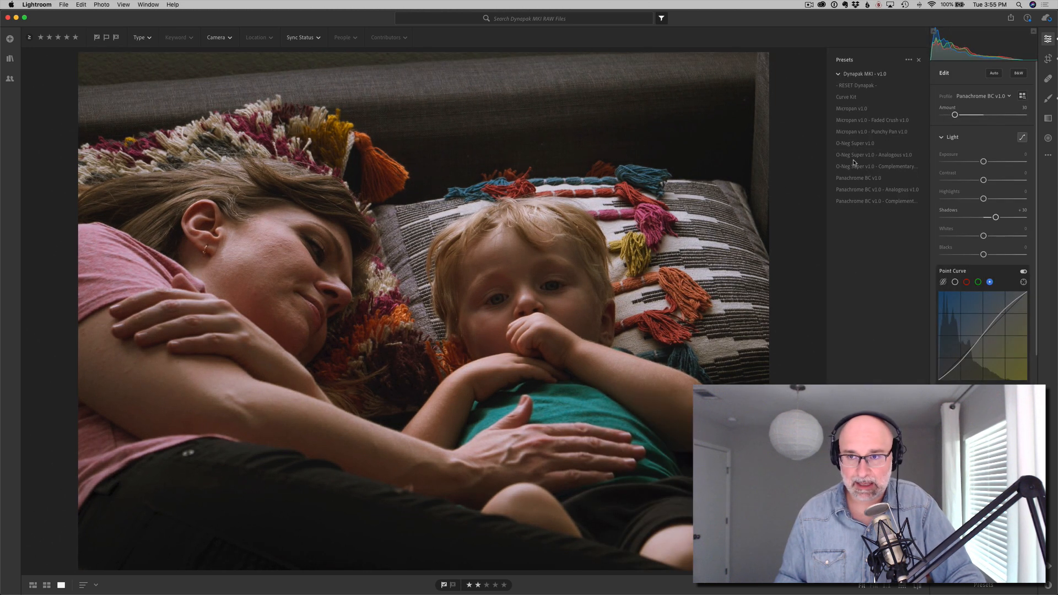
{"action": "left_click", "coordinate": [854, 108]}
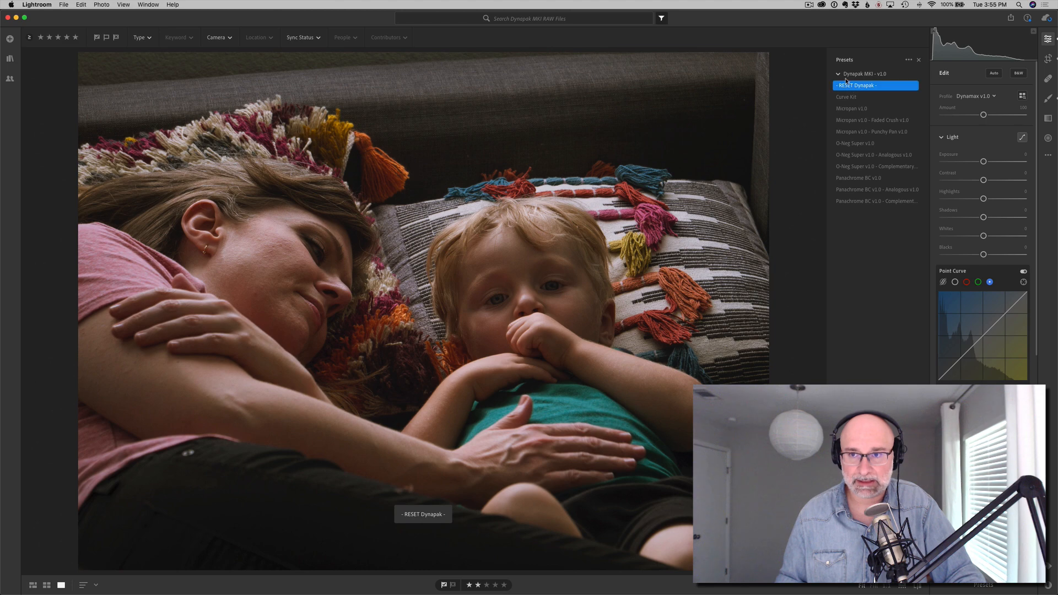
{"action": "left_click", "coordinate": [919, 61]}
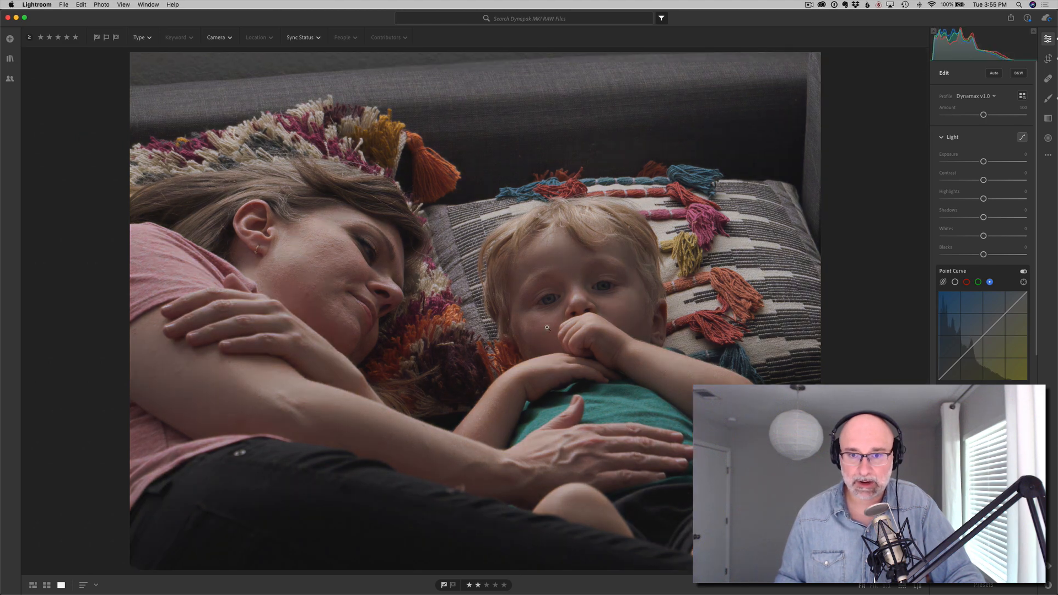
{"action": "left_click_drag", "start_coordinate": [547, 327], "coordinate": [686, 319]}
Step: Try the Panachrome BC v1.0 Analogous and Complementary presets with a reduced profile amount, ending on Analogous at 30
{"action": "left_click", "coordinate": [989, 585]}
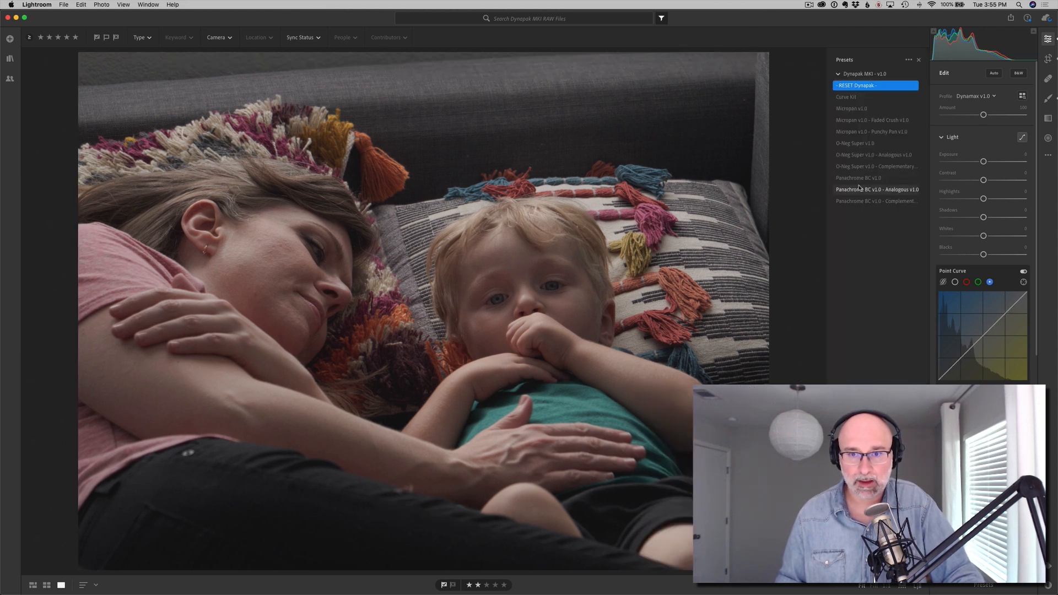
{"action": "left_click", "coordinate": [859, 189]}
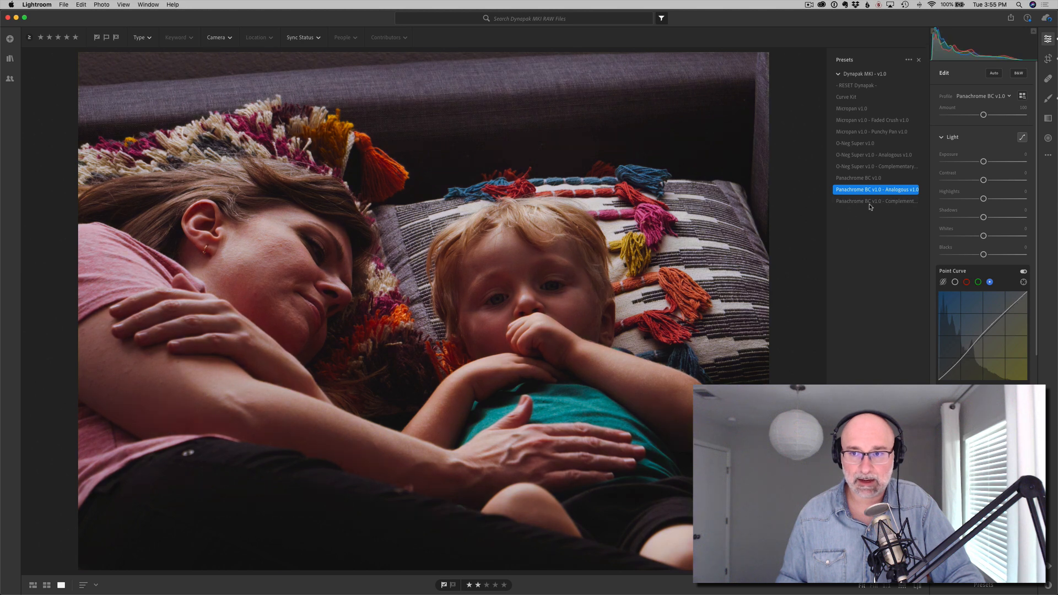
{"action": "left_click", "coordinate": [874, 201]}
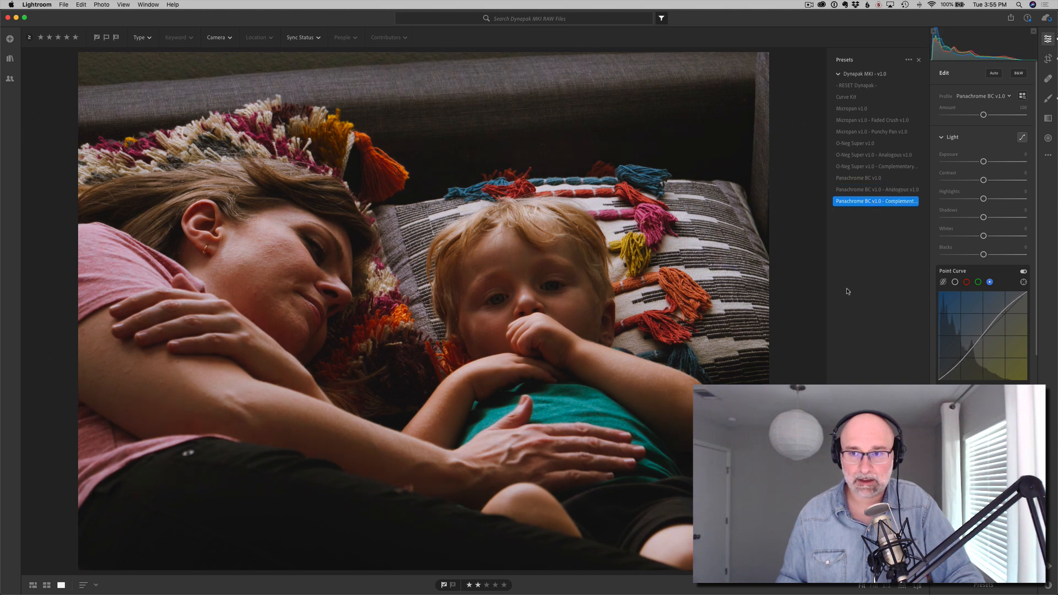
{"action": "left_click_drag", "start_coordinate": [983, 115], "coordinate": [957, 115]}
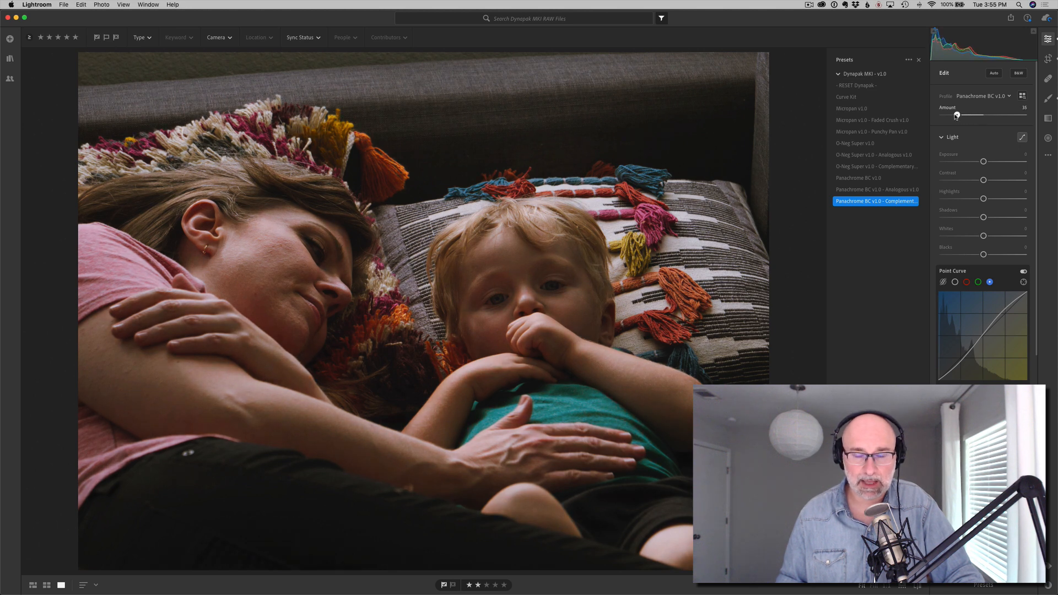
{"action": "left_click", "coordinate": [896, 189]}
{"action": "left_click_drag", "start_coordinate": [983, 114], "coordinate": [955, 114]}
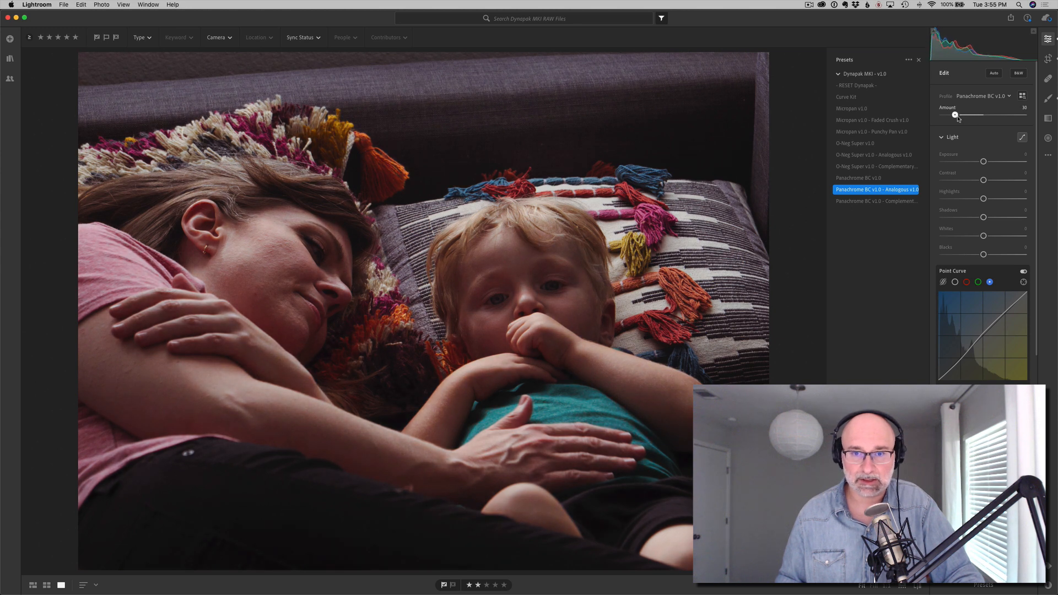
Step: Apply the Panachrome BC v1.0 Complementary preset, lower the profile amount to about 46, and inspect the toddler's face up close
{"action": "left_click", "coordinate": [892, 201]}
{"action": "left_click_drag", "start_coordinate": [983, 116], "coordinate": [961, 116]}
{"action": "left_click", "coordinate": [504, 278]}
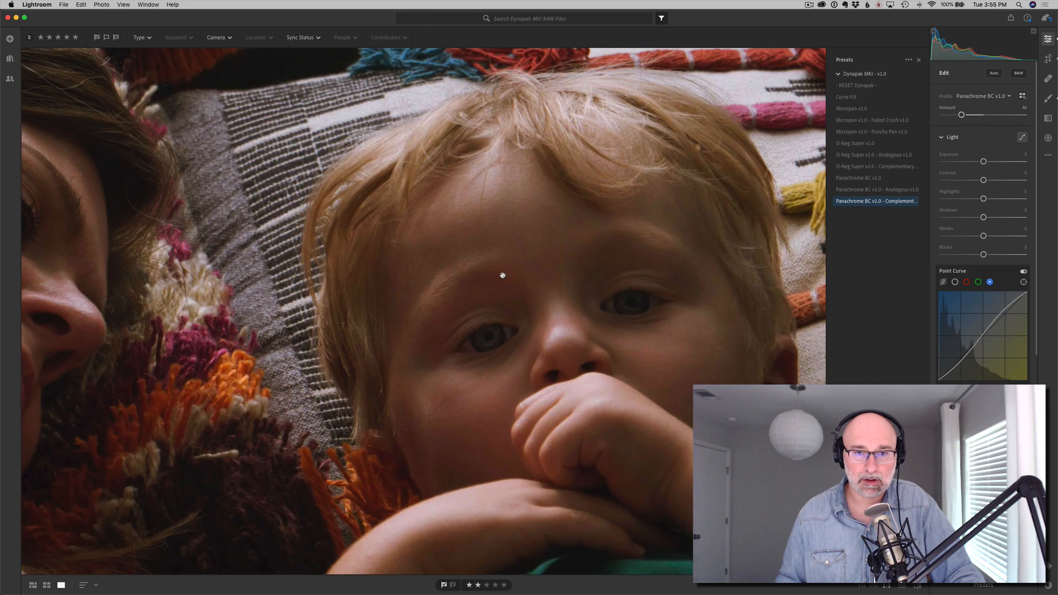
{"action": "left_click_drag", "start_coordinate": [491, 335], "coordinate": [591, 284]}
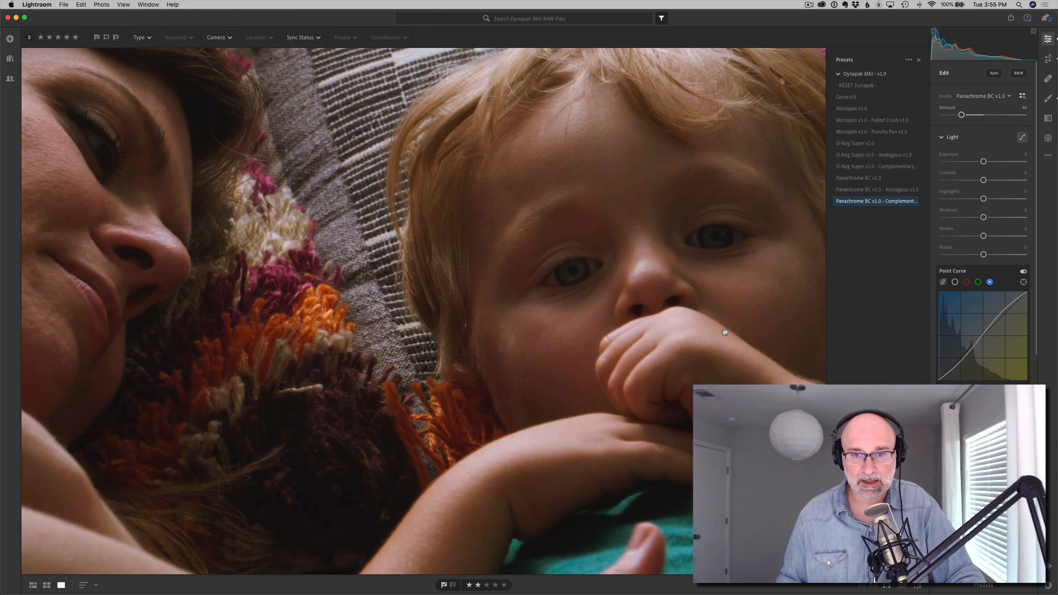
{"action": "left_click_drag", "start_coordinate": [686, 332], "coordinate": [609, 338]}
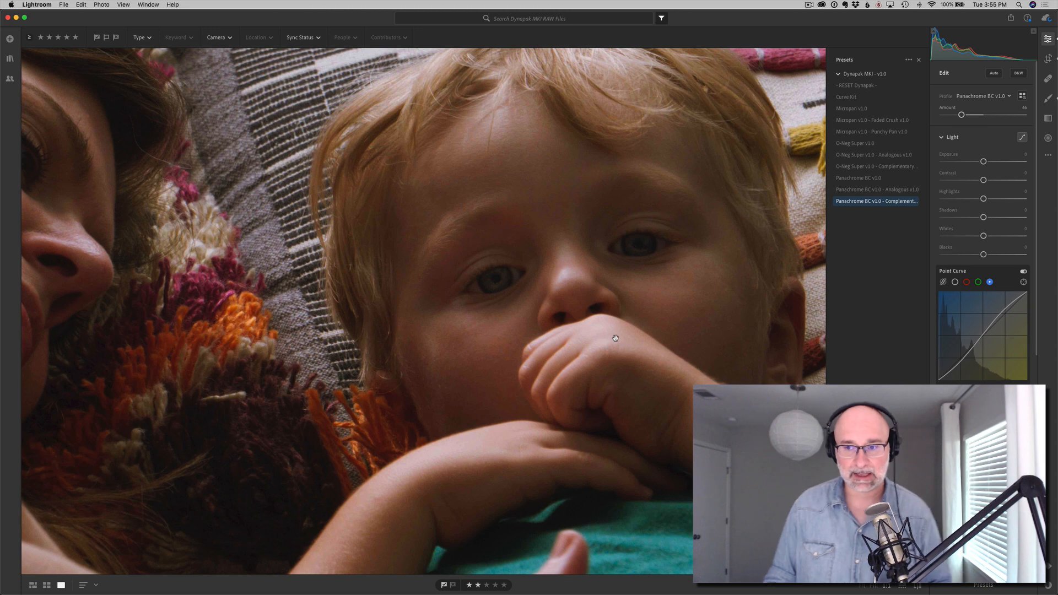
Step: Set the photo's Sharpening to 21, Radius to 0.5 and Detail to about 39, and return to the whole photo with the presets closed
{"action": "scroll", "coordinate": [983, 220], "scroll_direction": "down", "scroll_amount": 2}
{"action": "scroll", "coordinate": [983, 221], "scroll_direction": "down", "scroll_amount": 5}
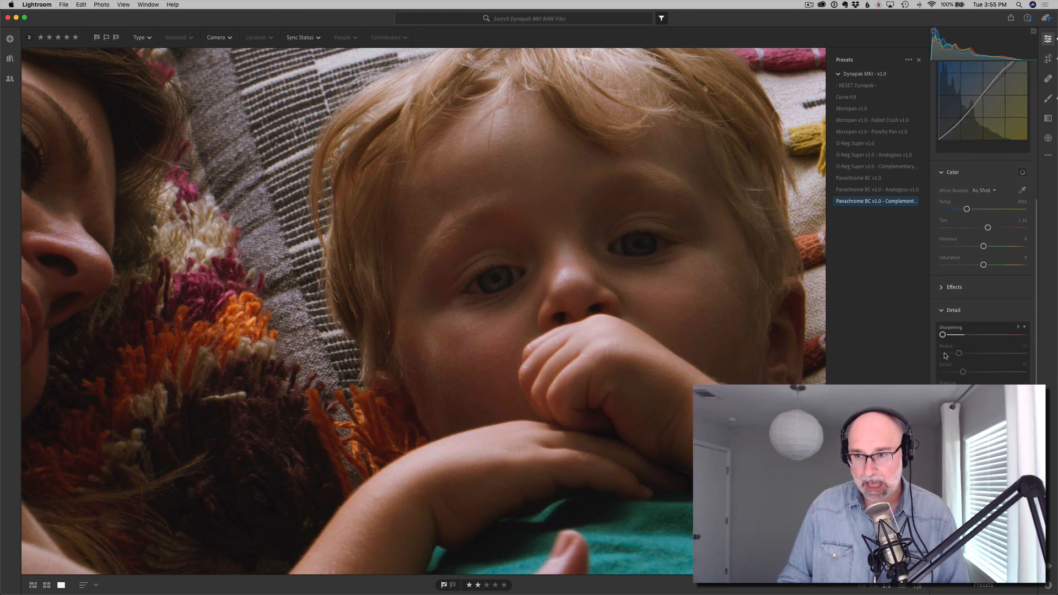
{"action": "left_click_drag", "start_coordinate": [942, 335], "coordinate": [954, 334]}
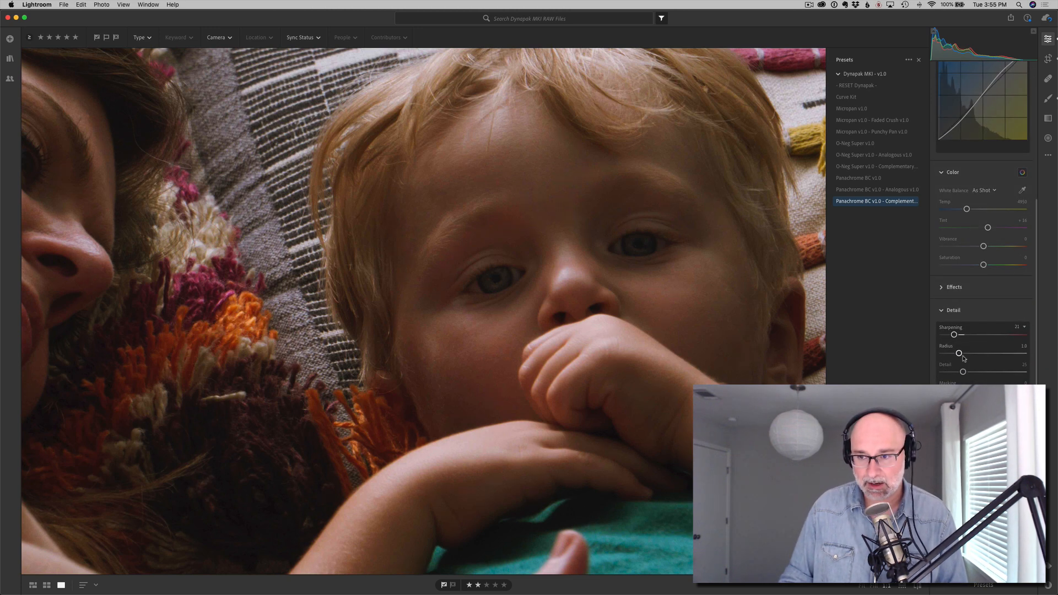
{"action": "left_click_drag", "start_coordinate": [962, 372], "coordinate": [942, 353]}
{"action": "key", "text": "alt"}
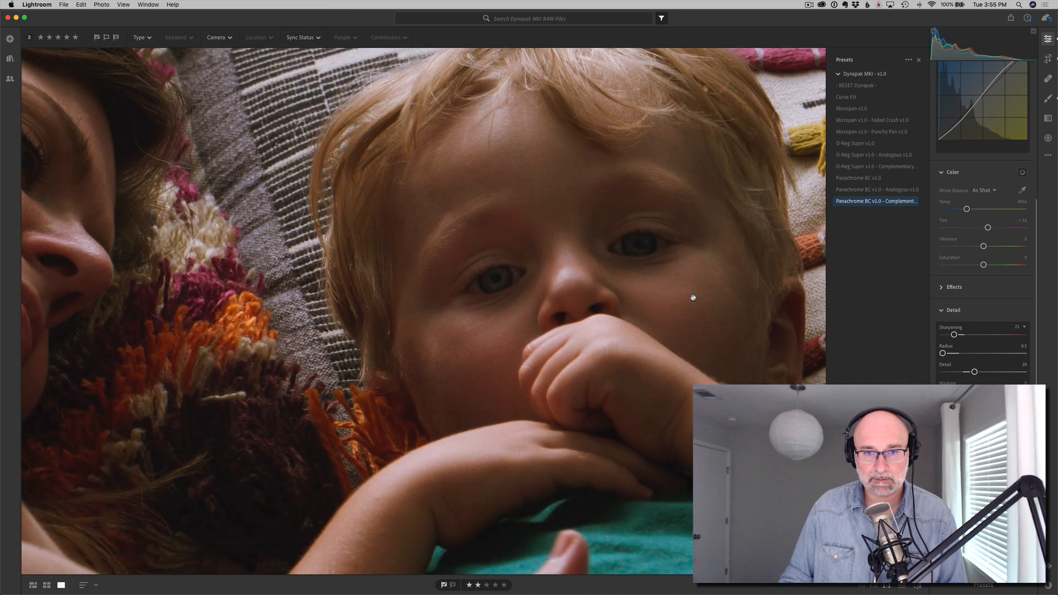
{"action": "left_click", "coordinate": [646, 298]}
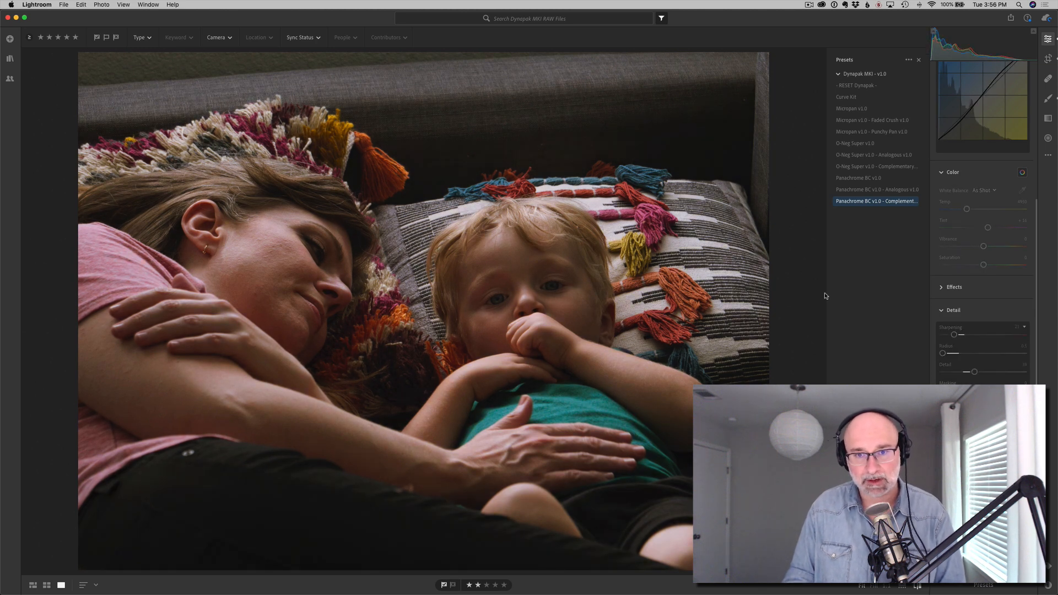
{"action": "left_click", "coordinate": [920, 56]}
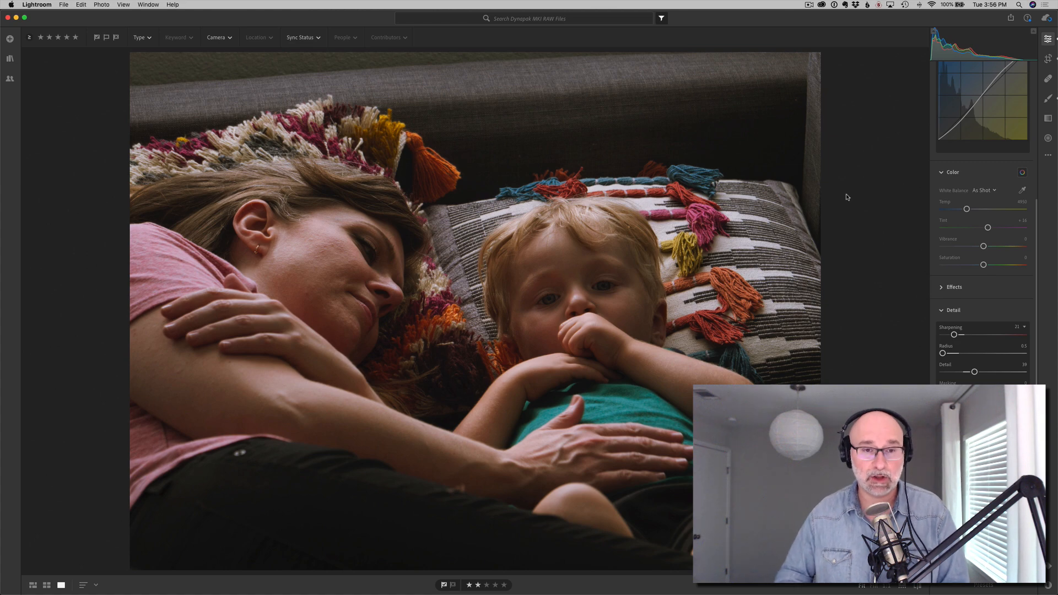
Step: View the other version of the woman-and-toddler photo from the grid and open the photo of the boy with the soccer ball
{"action": "key", "text": "shift+g"}
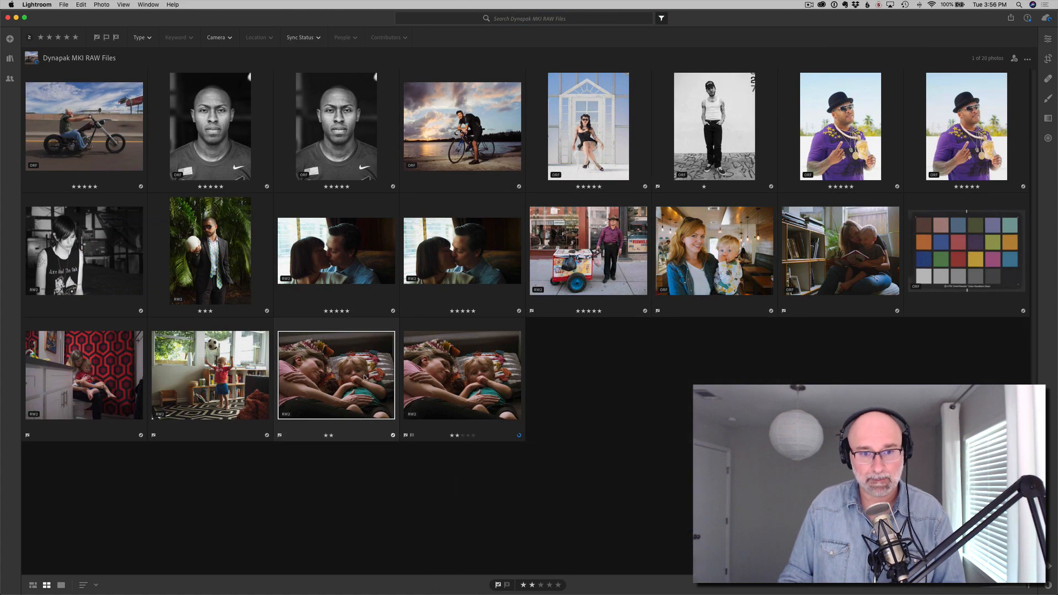
{"action": "double_click", "coordinate": [469, 377]}
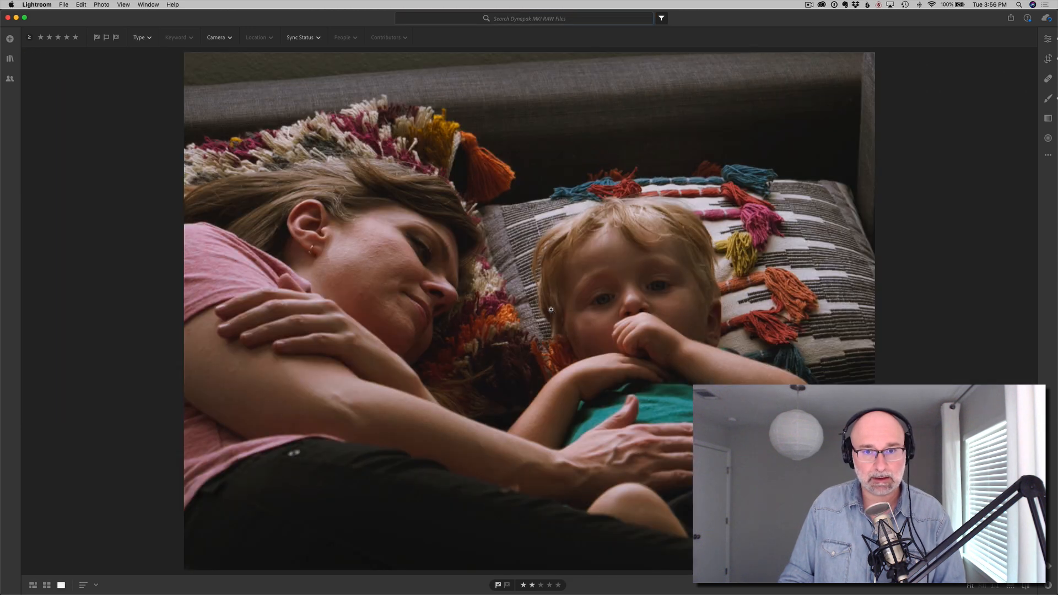
{"action": "key", "text": "shift+g"}
{"action": "double_click", "coordinate": [186, 364]}
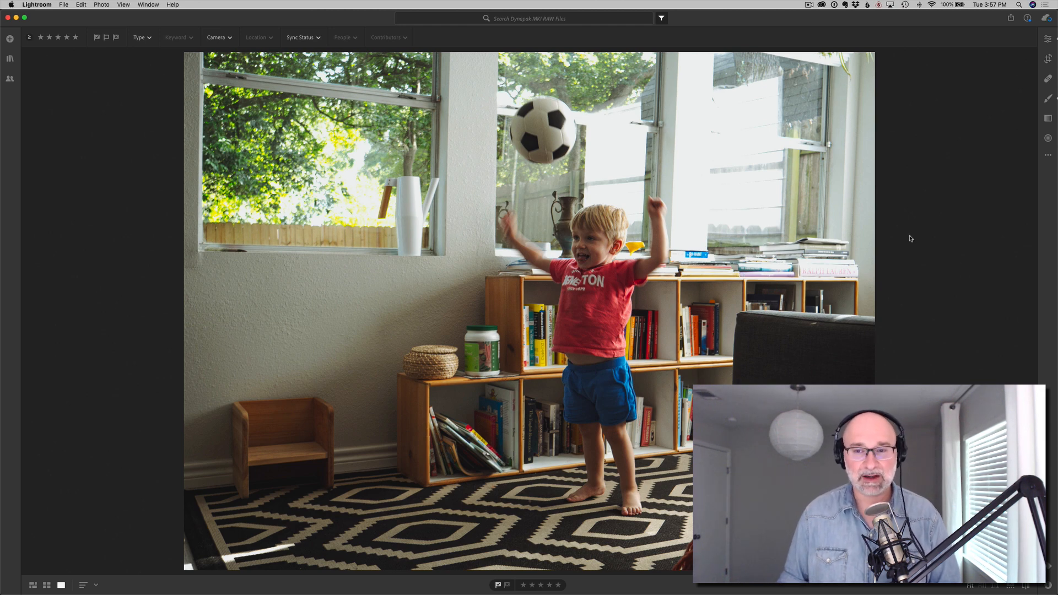
Step: Return to the photo grid and switch to the Evernote note "High Performance Color for Micro 4/3rds Cameras"
{"action": "key", "text": "shift+g"}
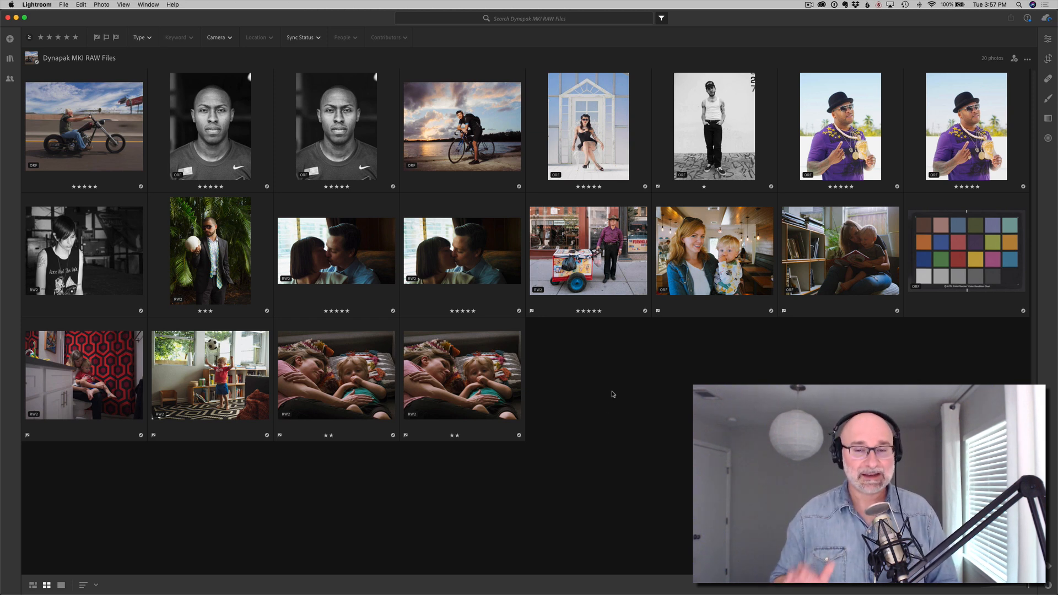
{"action": "key", "text": "super+Tab"}
{"action": "key", "text": "super+Tab"}
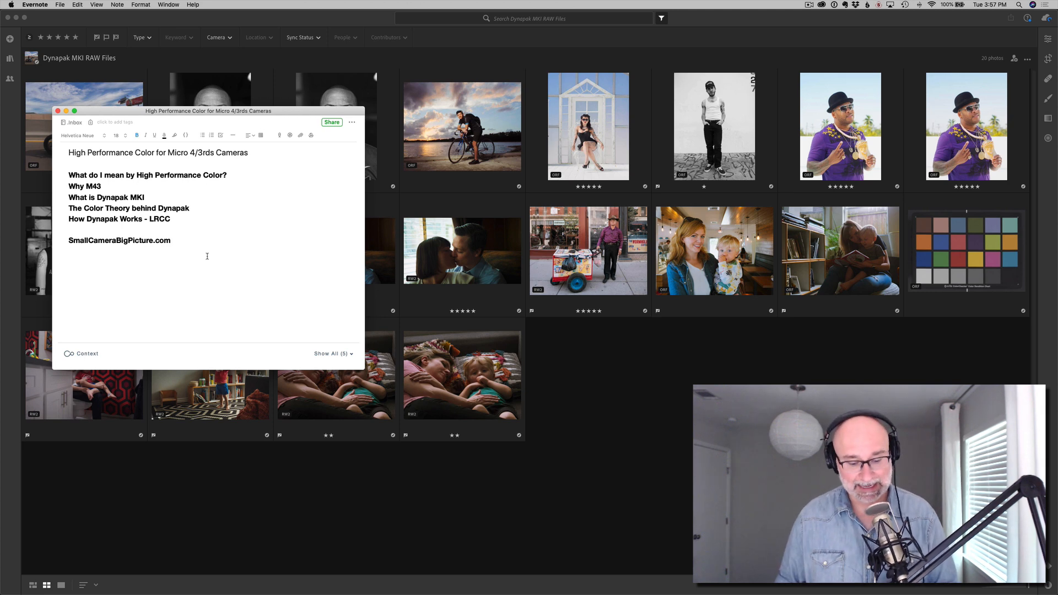
{"action": "key", "text": "super+Tab"}
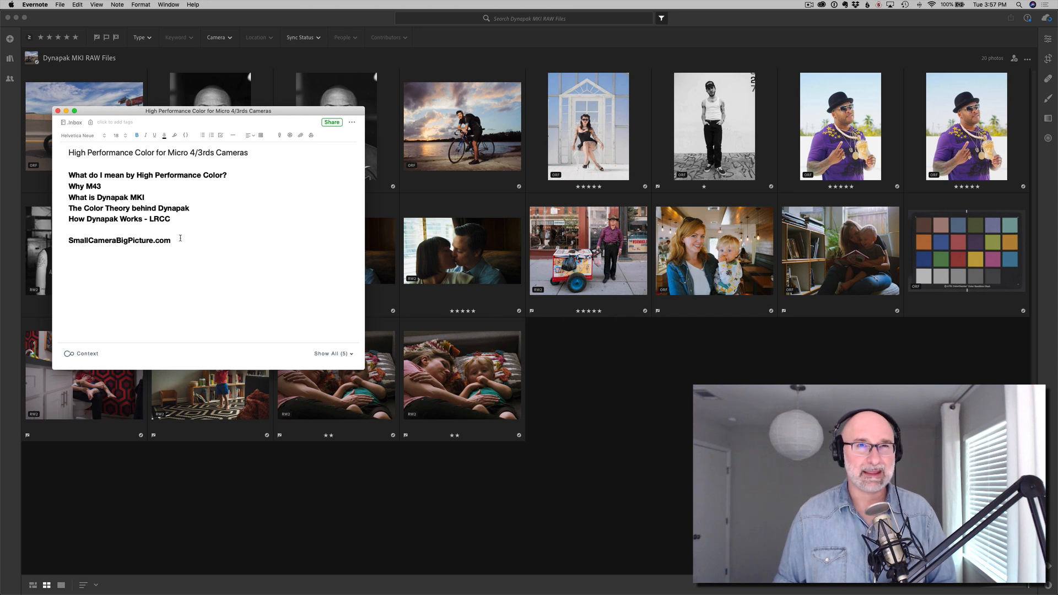
Step: Reposition the note over the photo grid and highlight its SmallCameraBigPicture.com line, clearing the selection before moving the note aside
{"action": "left_click_drag", "start_coordinate": [315, 116], "coordinate": [435, 186]}
{"action": "left_click_drag", "start_coordinate": [297, 307], "coordinate": [186, 310]}
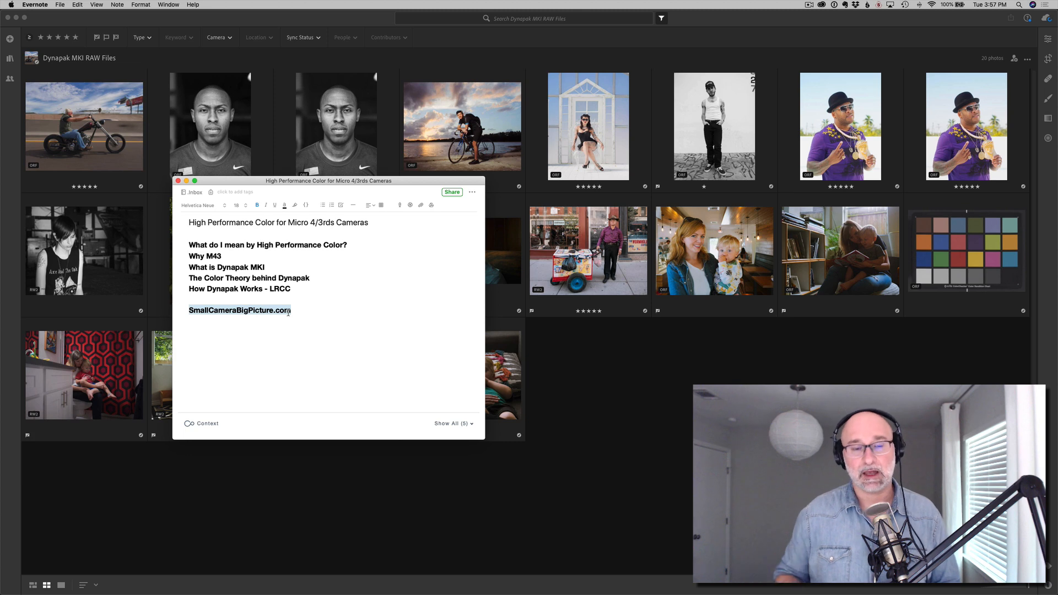
{"action": "key", "text": "Right"}
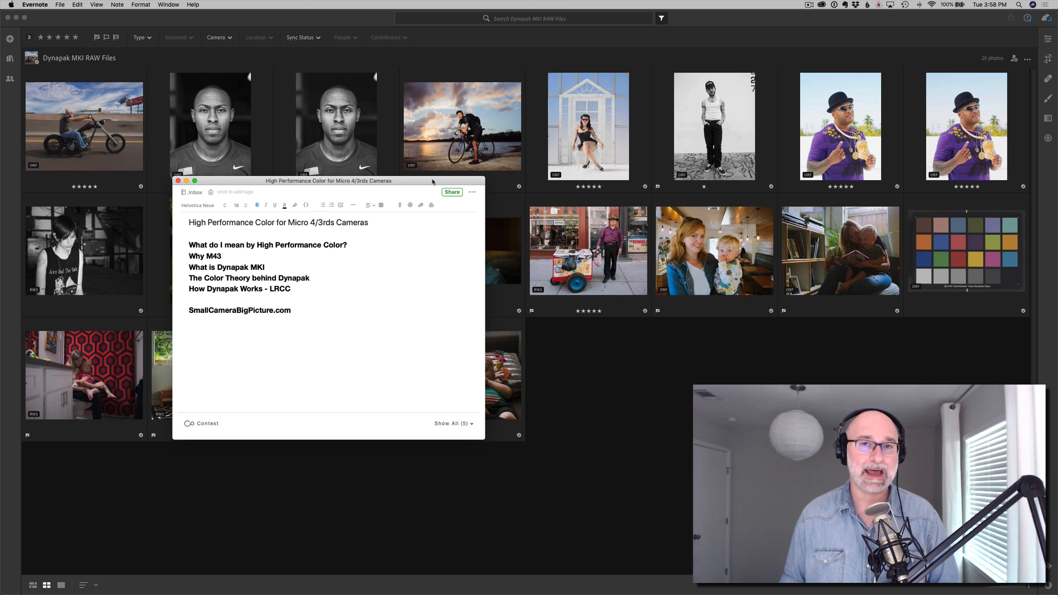
{"action": "left_click_drag", "start_coordinate": [432, 182], "coordinate": [350, 56]}
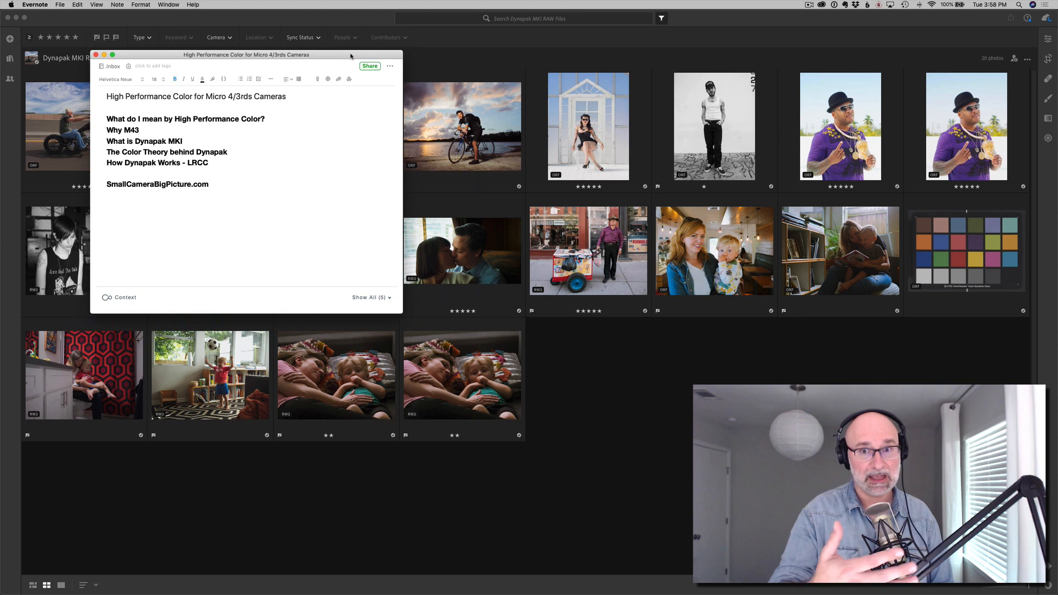
Step: Switch back to Lightroom, open the motorcycle rider photo, compare it with its original, and return to the grid
{"action": "double_click", "coordinate": [60, 131]}
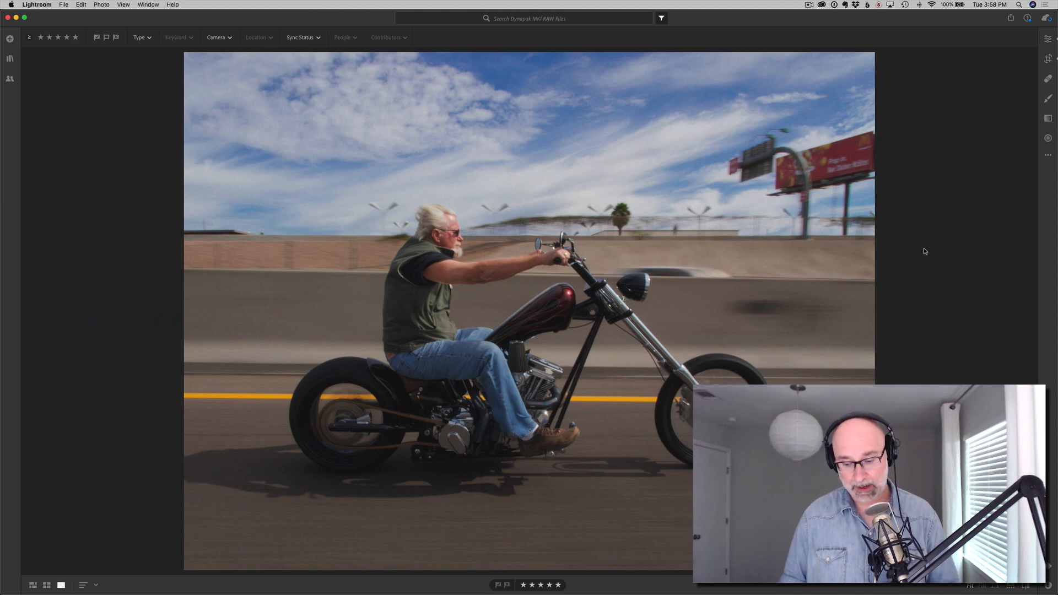
{"action": "key", "text": "backslash"}
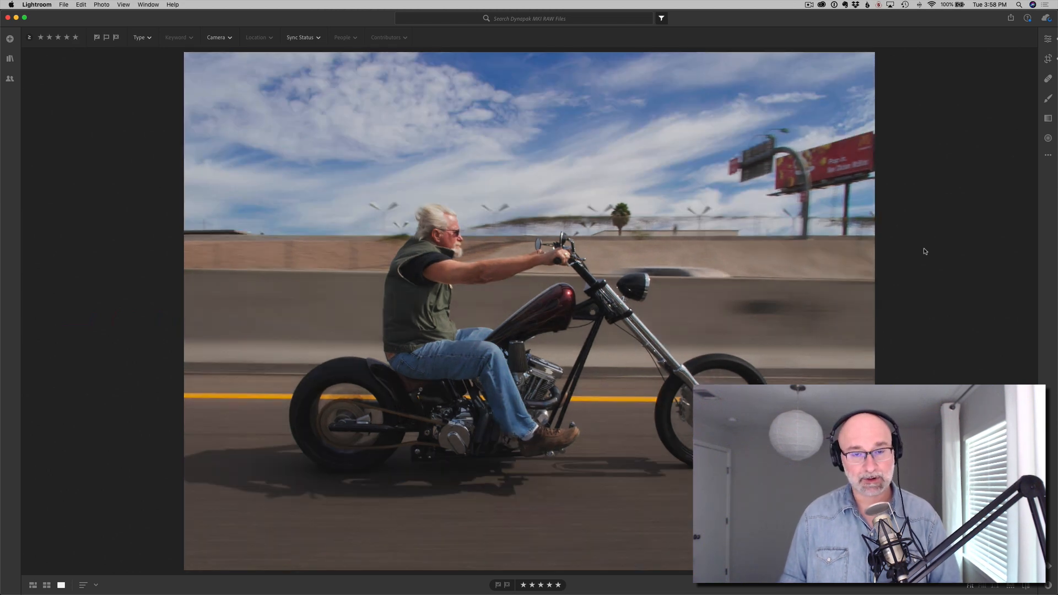
{"action": "key", "text": "g"}
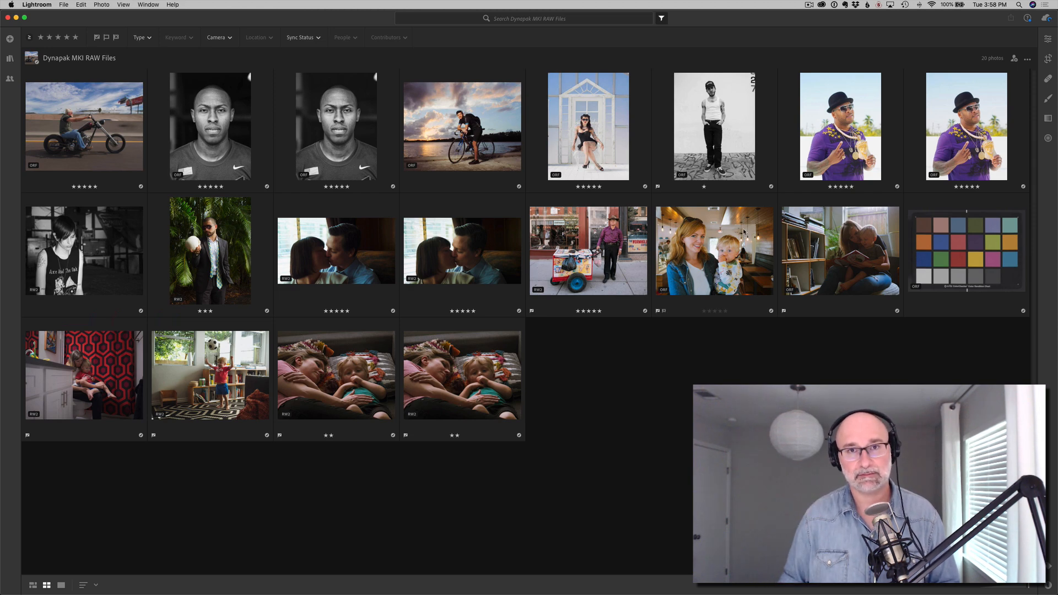
{"action": "left_click", "coordinate": [809, 5]}
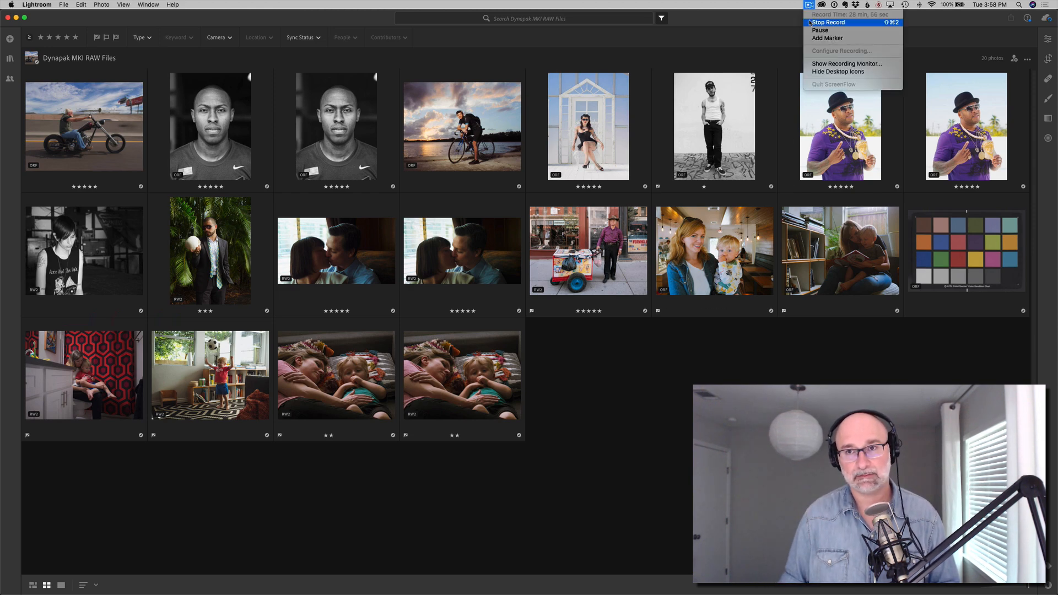